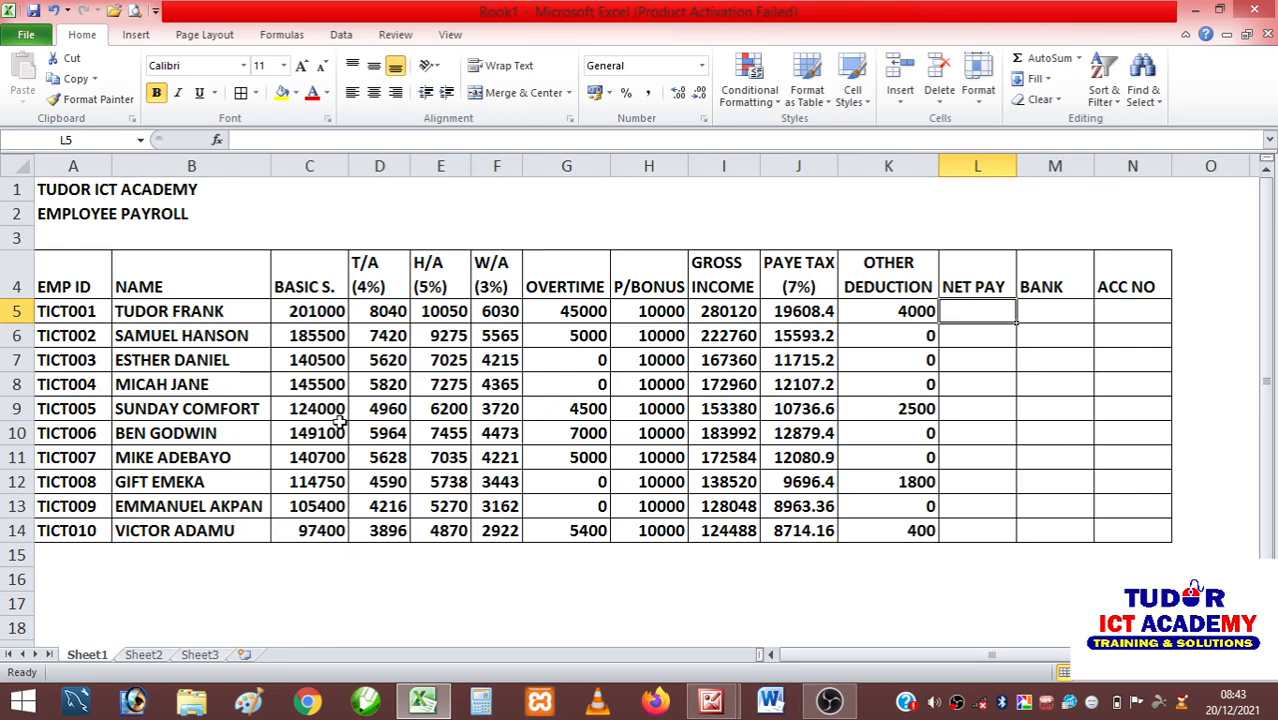
- Merge and centre TUDOR ICT ACADEMY across A1:N1 in 14 pt Arial Black
left_click_drag(76, 195, 1127, 194)
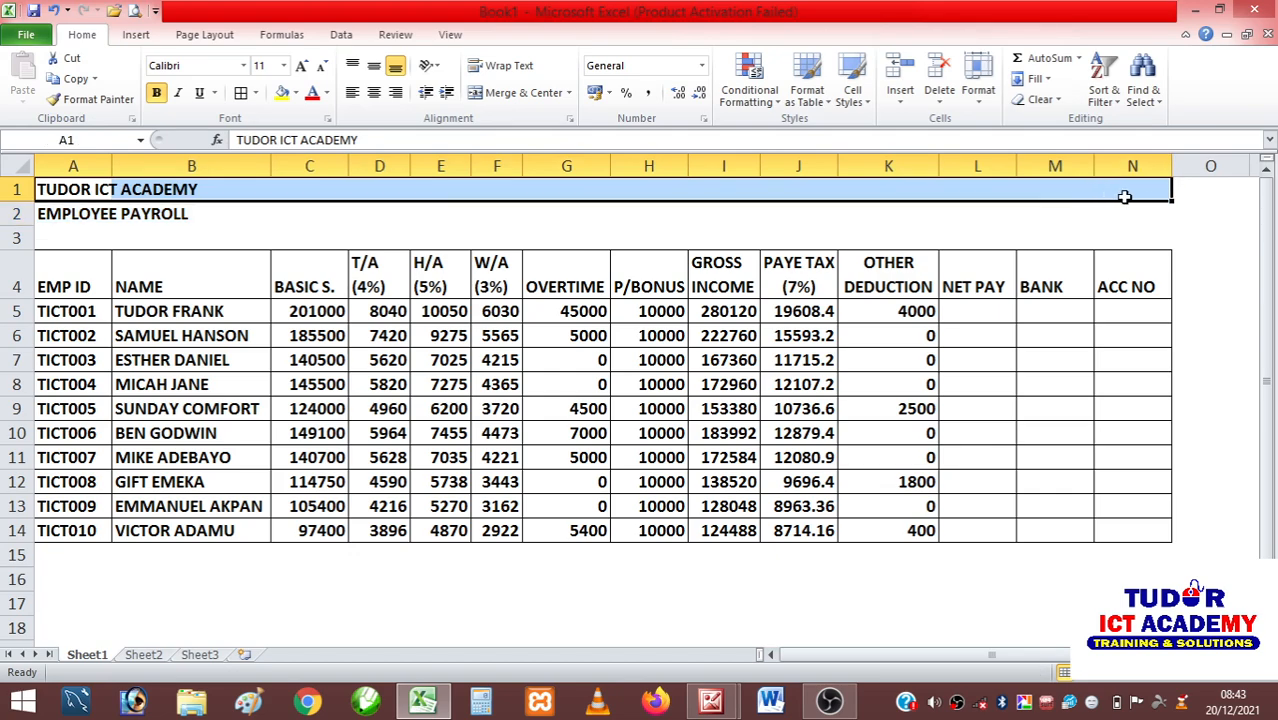
left_click(518, 93)
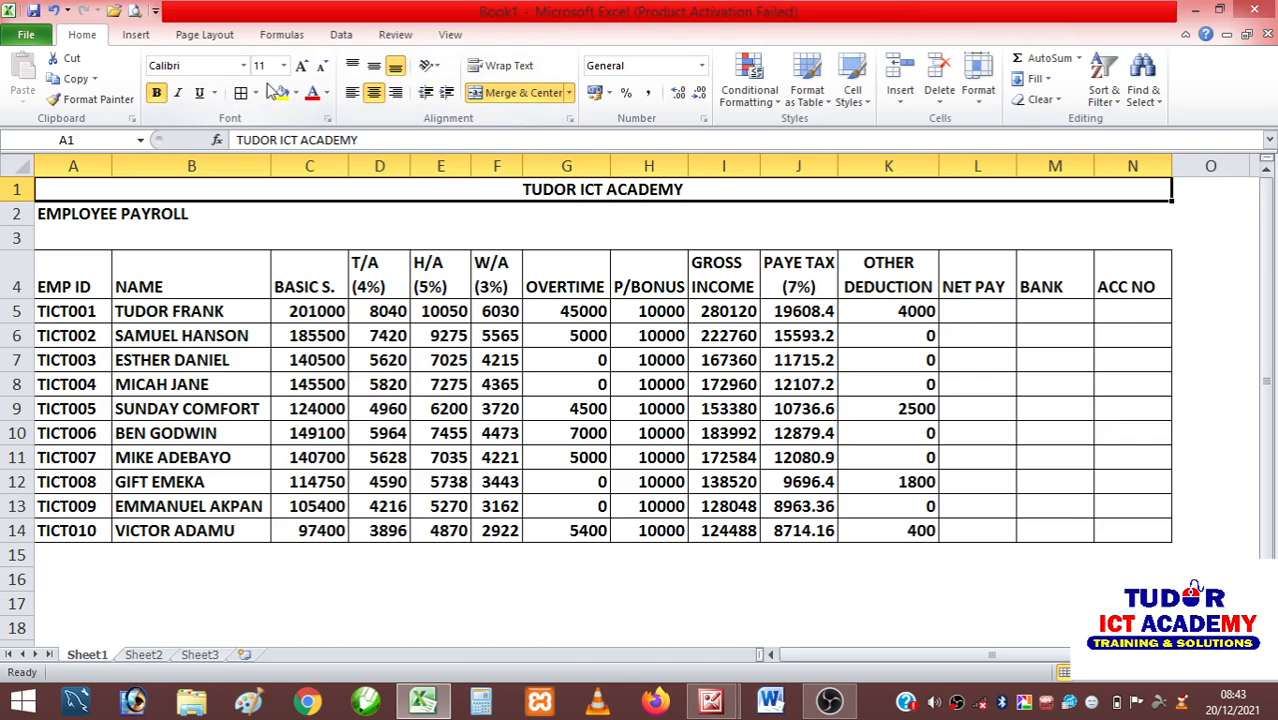
left_click(302, 67)
left_click(302, 67)
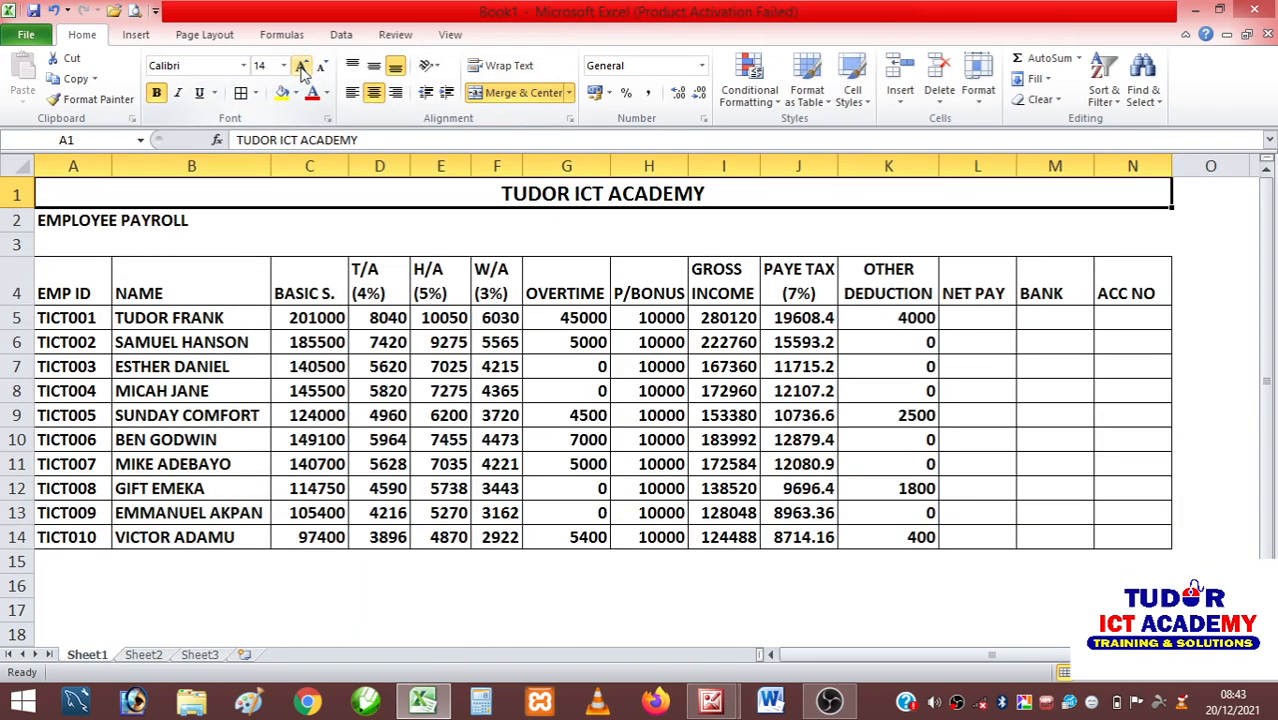
left_click(244, 66)
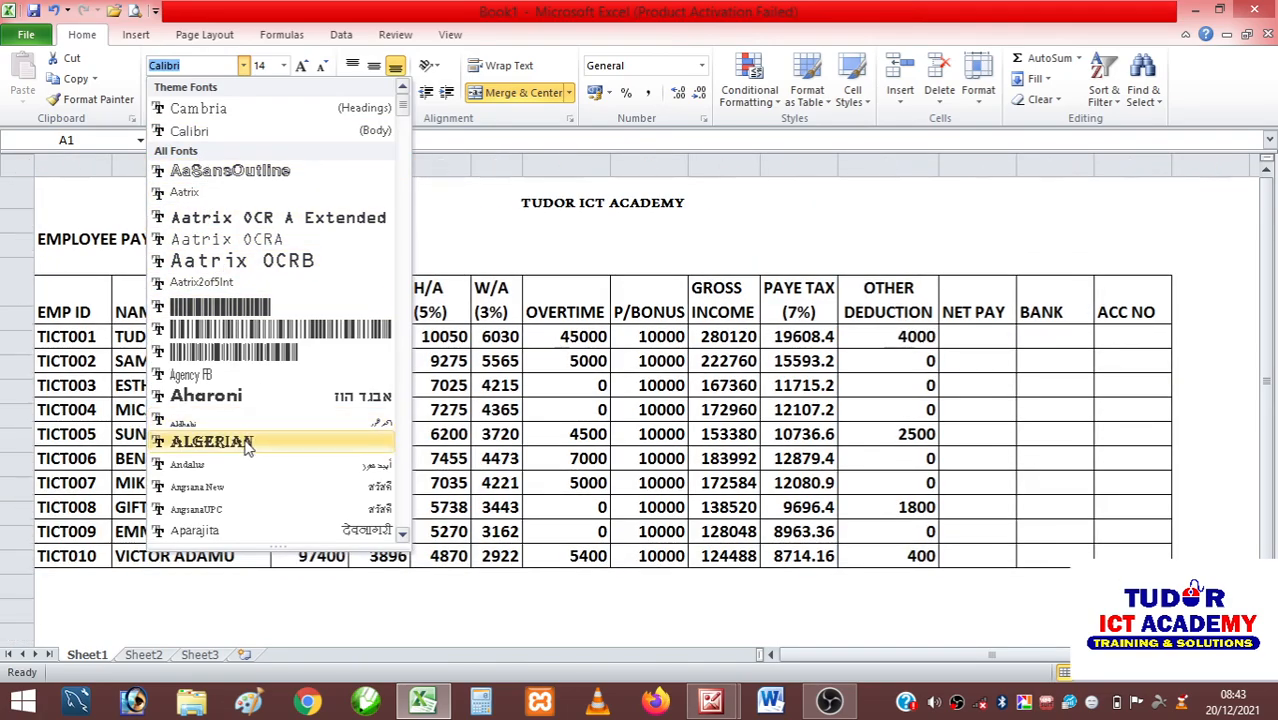
scroll(250, 430, "down", 4)
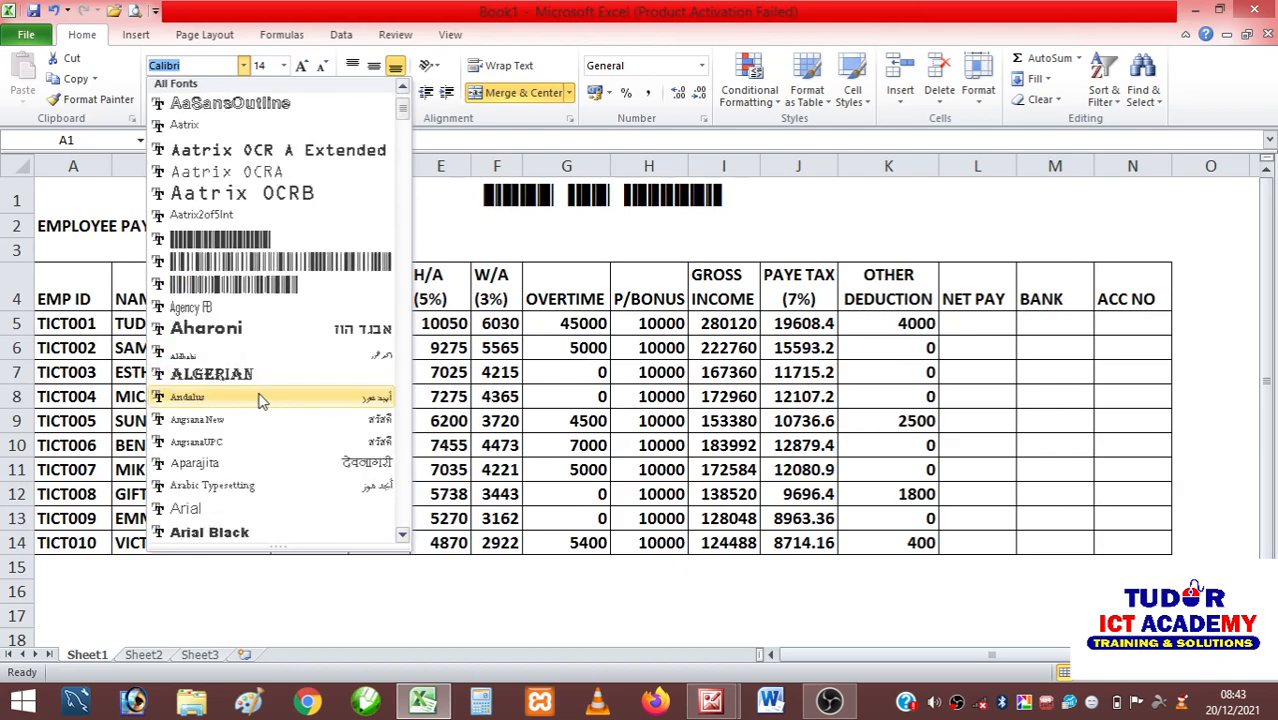
left_click(226, 338)
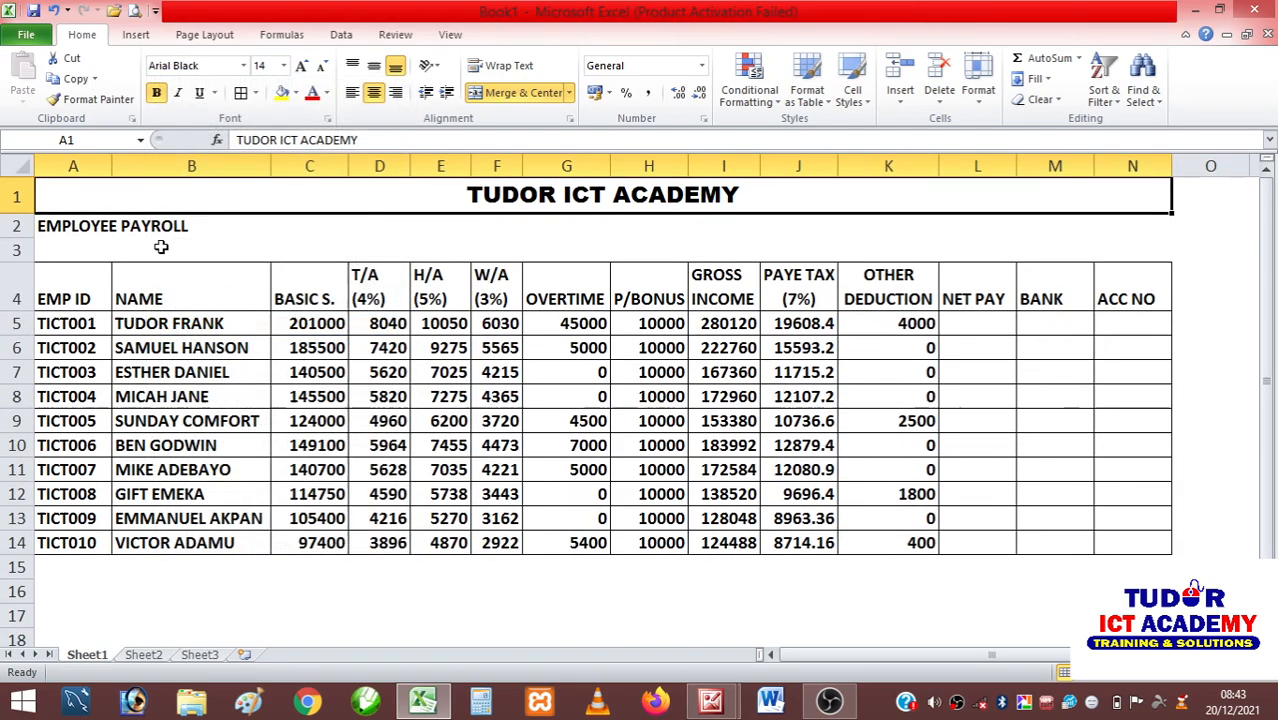
left_click(50, 222)
left_click_drag(50, 222, 1135, 216)
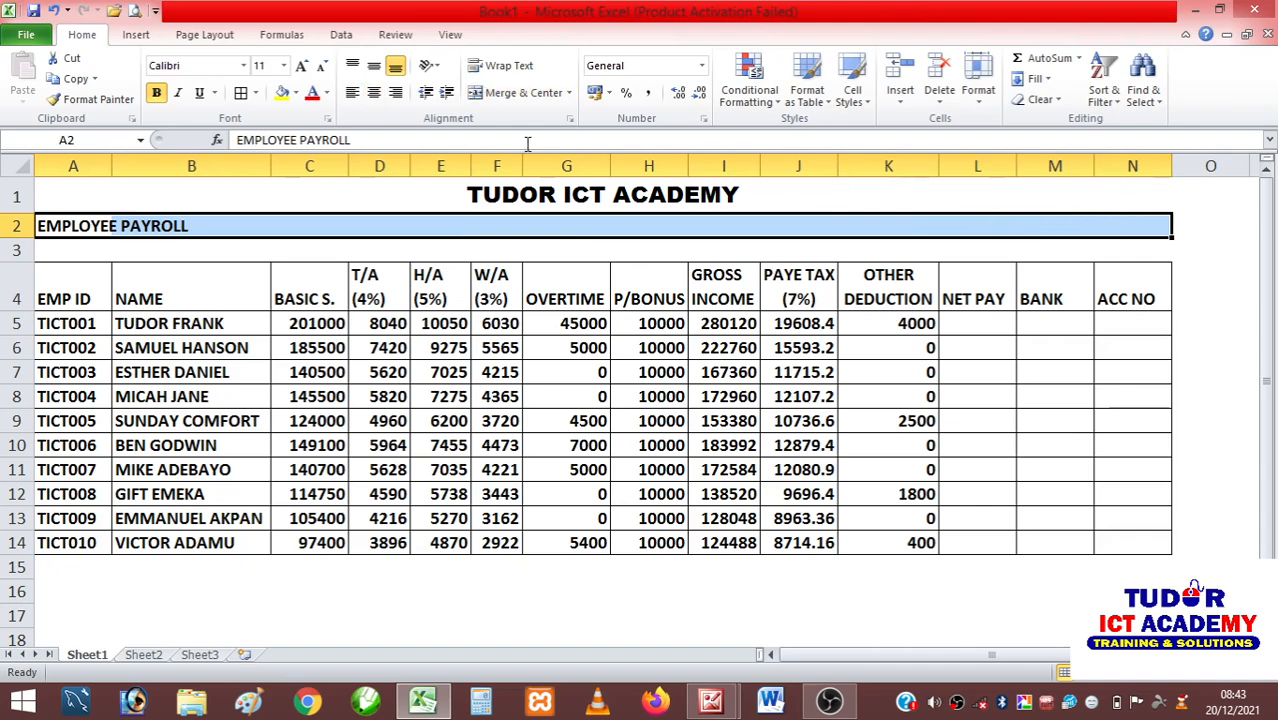
- Merge and centre EMPLOYEE PAYROLL across A2:N2 and colour it red
left_click(500, 96)
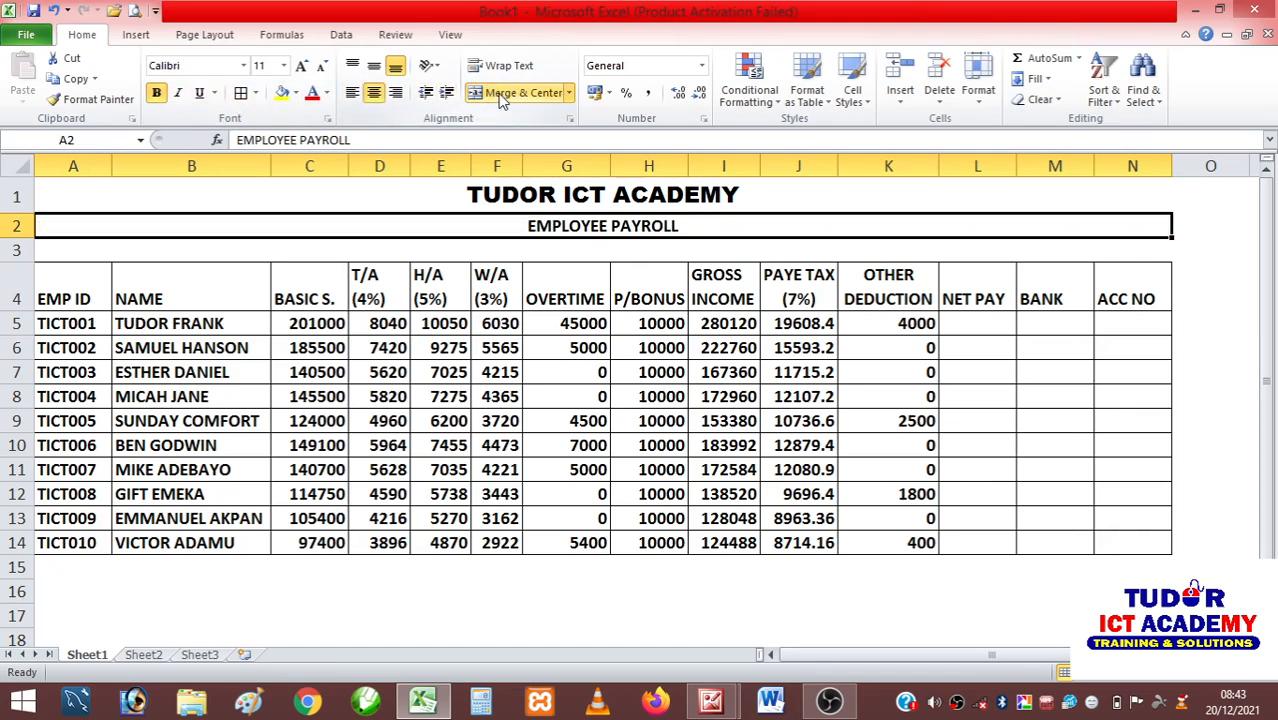
left_click(312, 93)
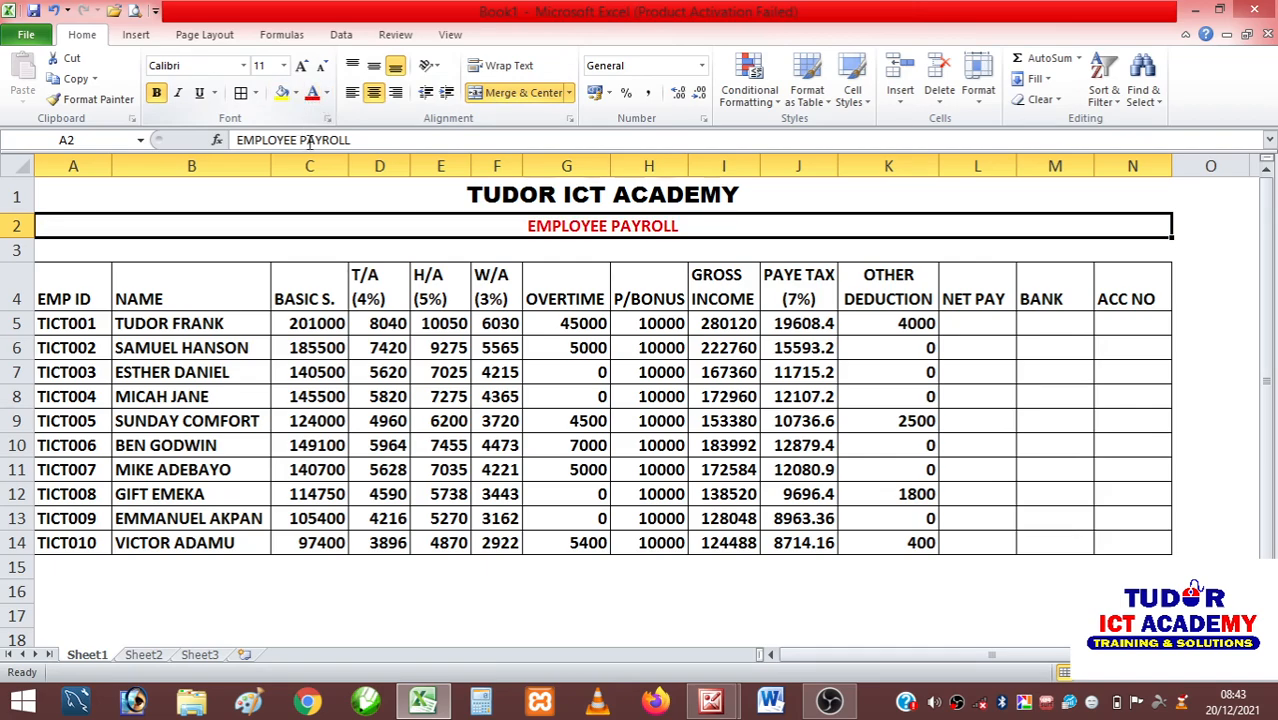
left_click(382, 253)
left_click(77, 247)
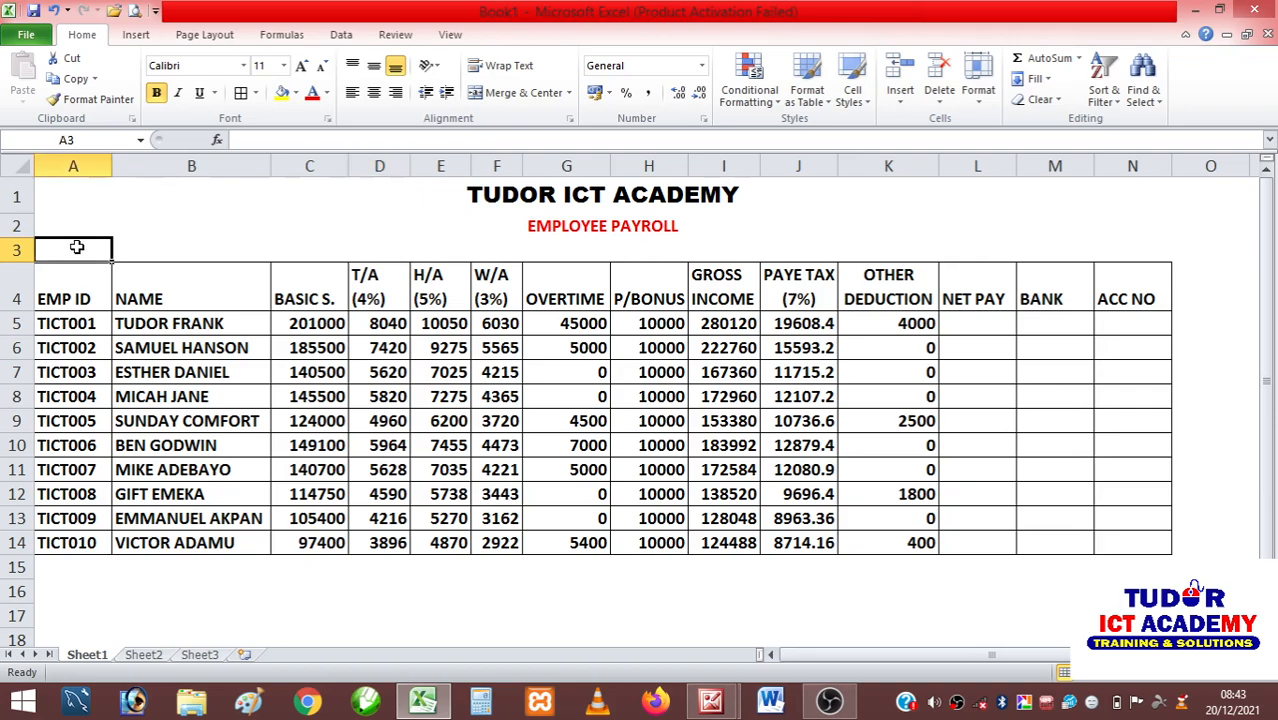
- Merge A3:B3 and enter the EMPLOYEE DETAILS heading
left_click_drag(77, 247, 285, 247)
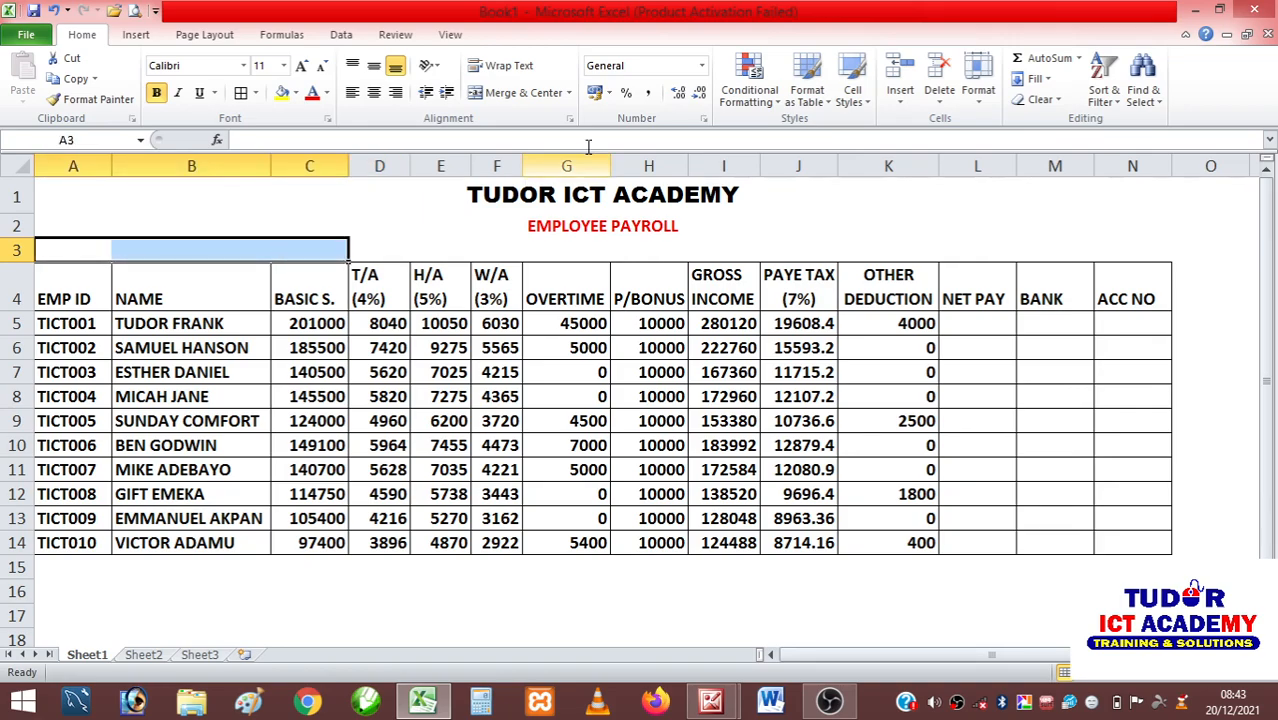
left_click(522, 92)
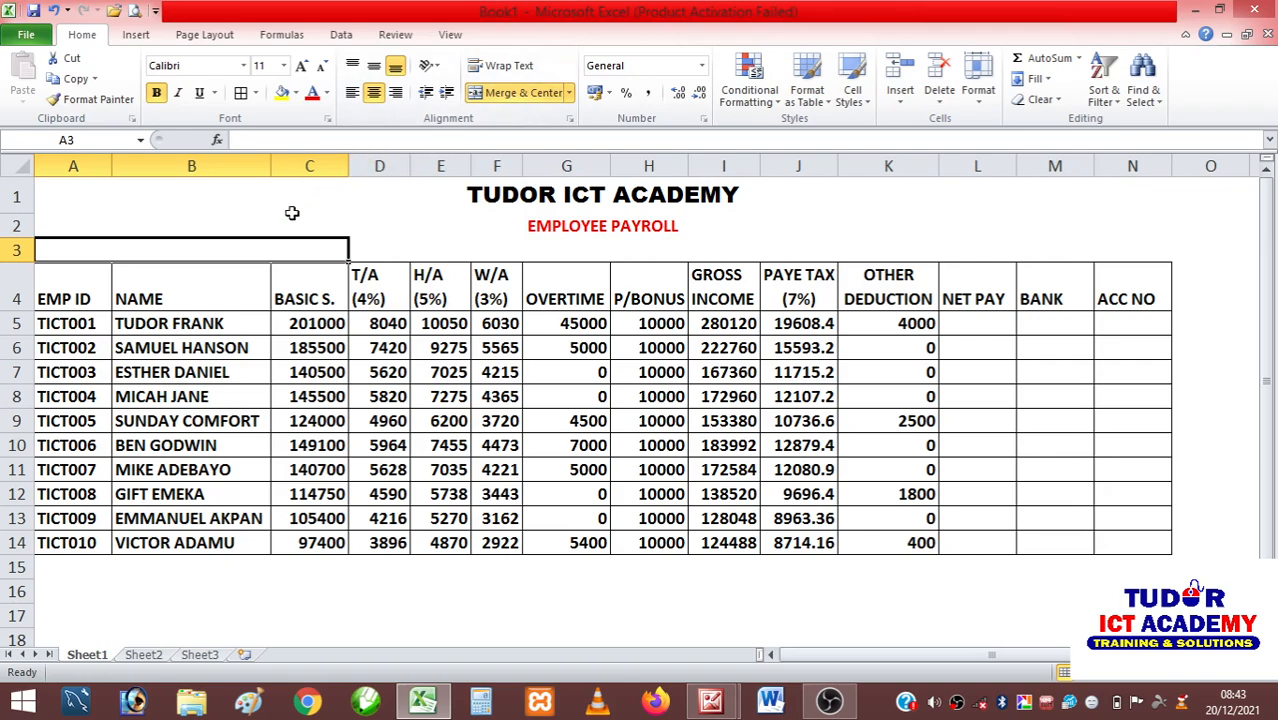
key("ctrl+z")
left_click(229, 246)
left_click(63, 245)
left_click_drag(63, 245, 207, 246)
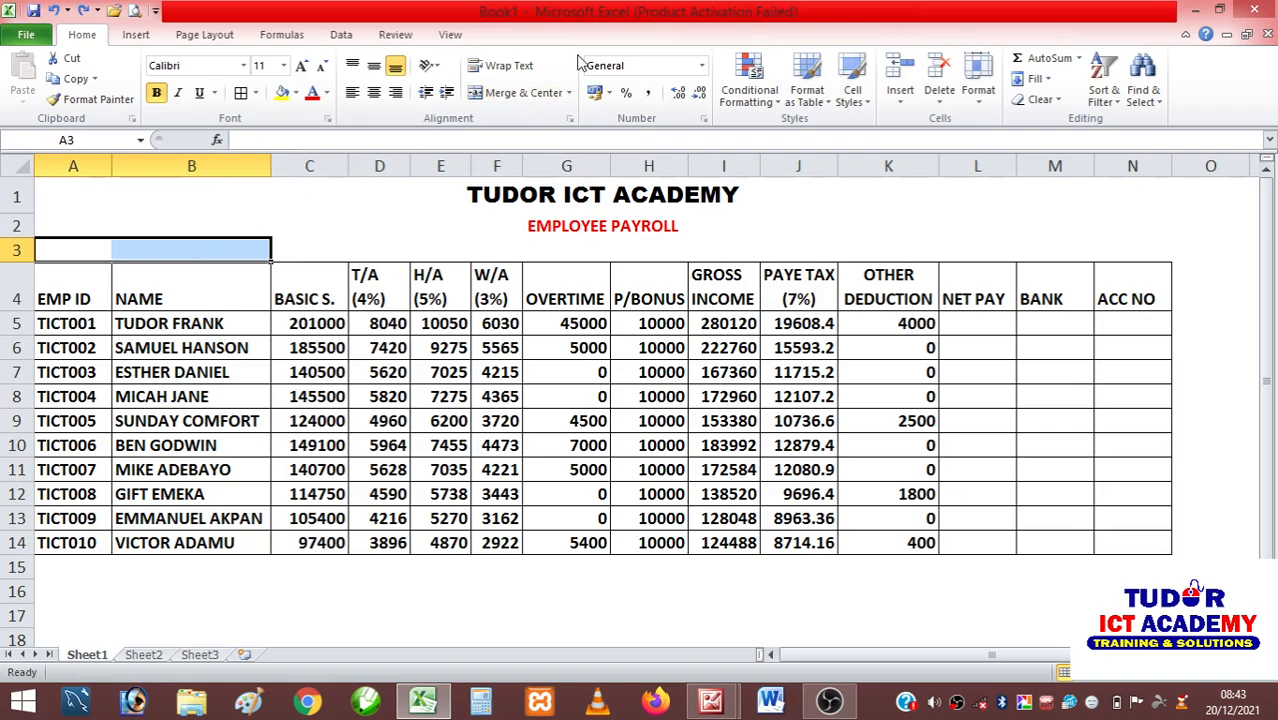
left_click(516, 93)
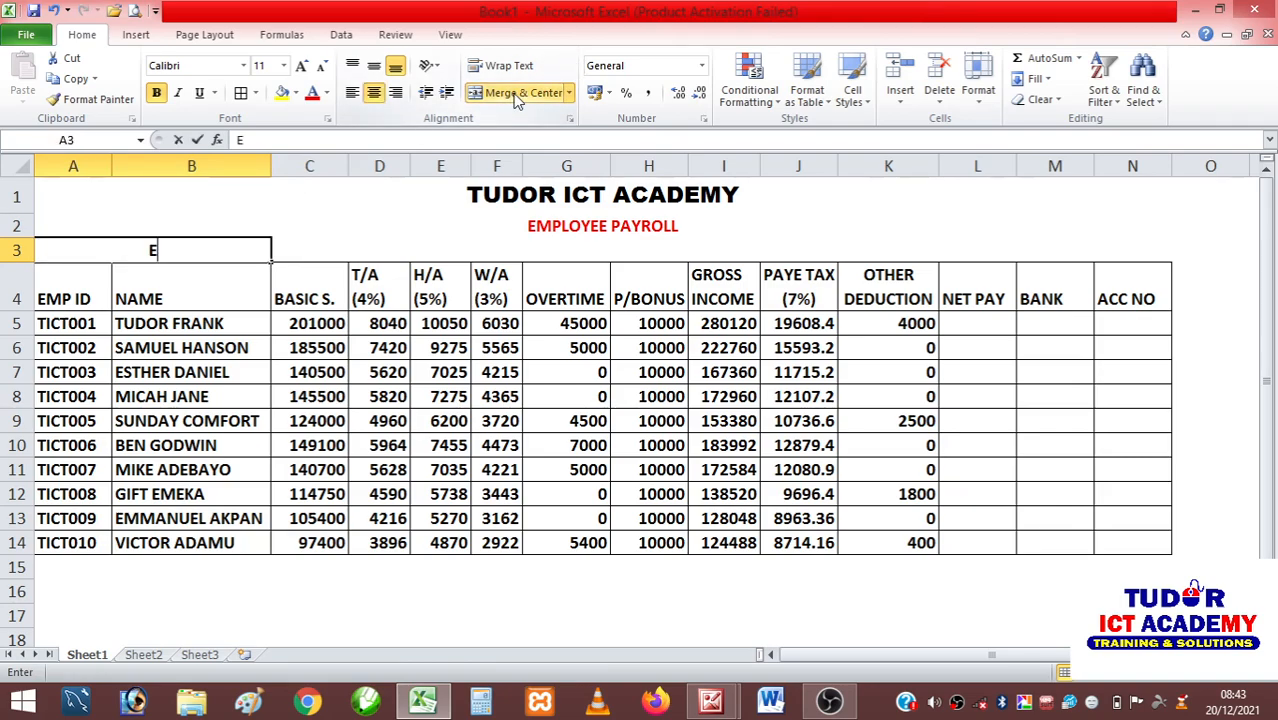
type("EMPLOYEE")
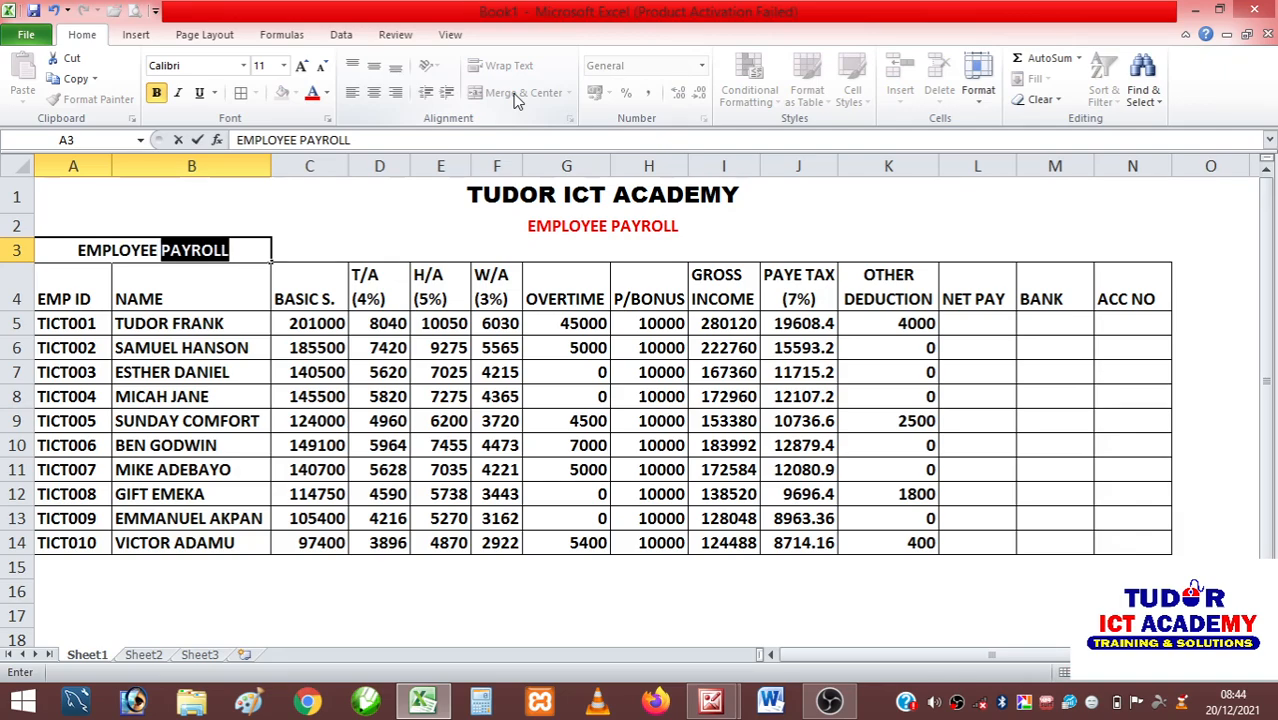
type(" DETAILS")
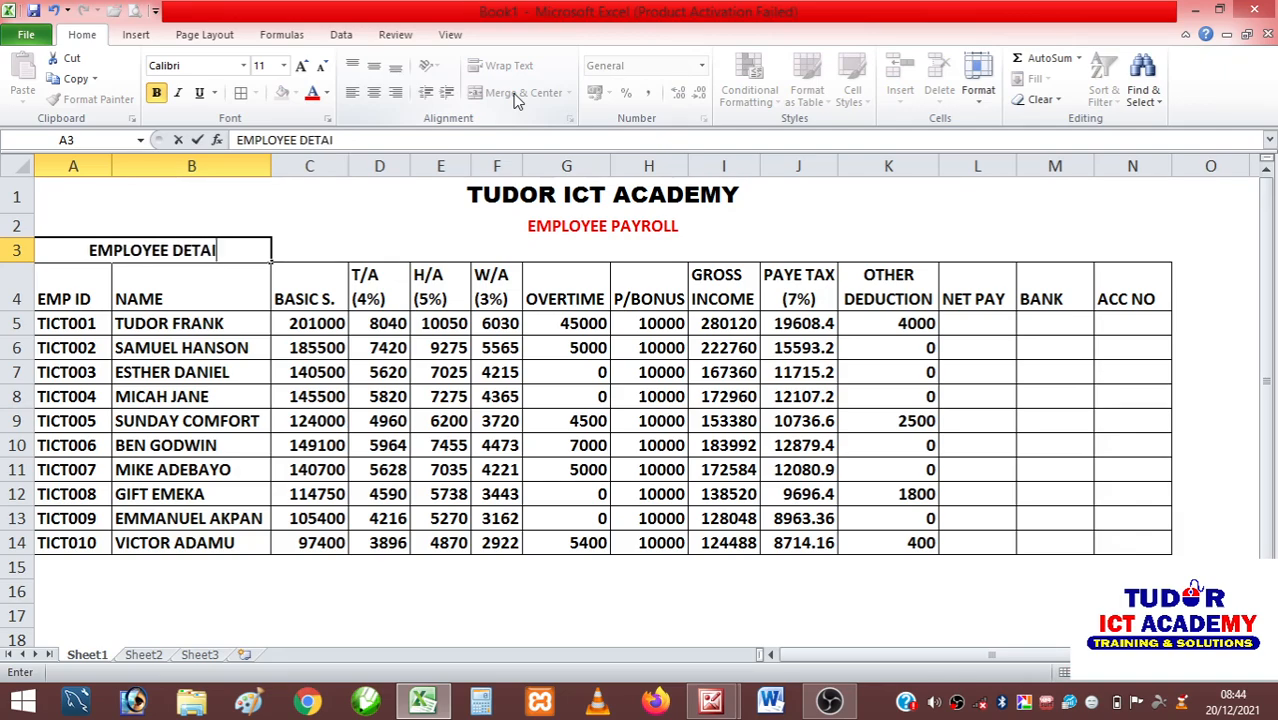
left_click(434, 233)
- Add merged headings INCOME over C3:I3 and DEDUCTION over J3:K3
left_click(295, 256)
left_click_drag(295, 256, 723, 259)
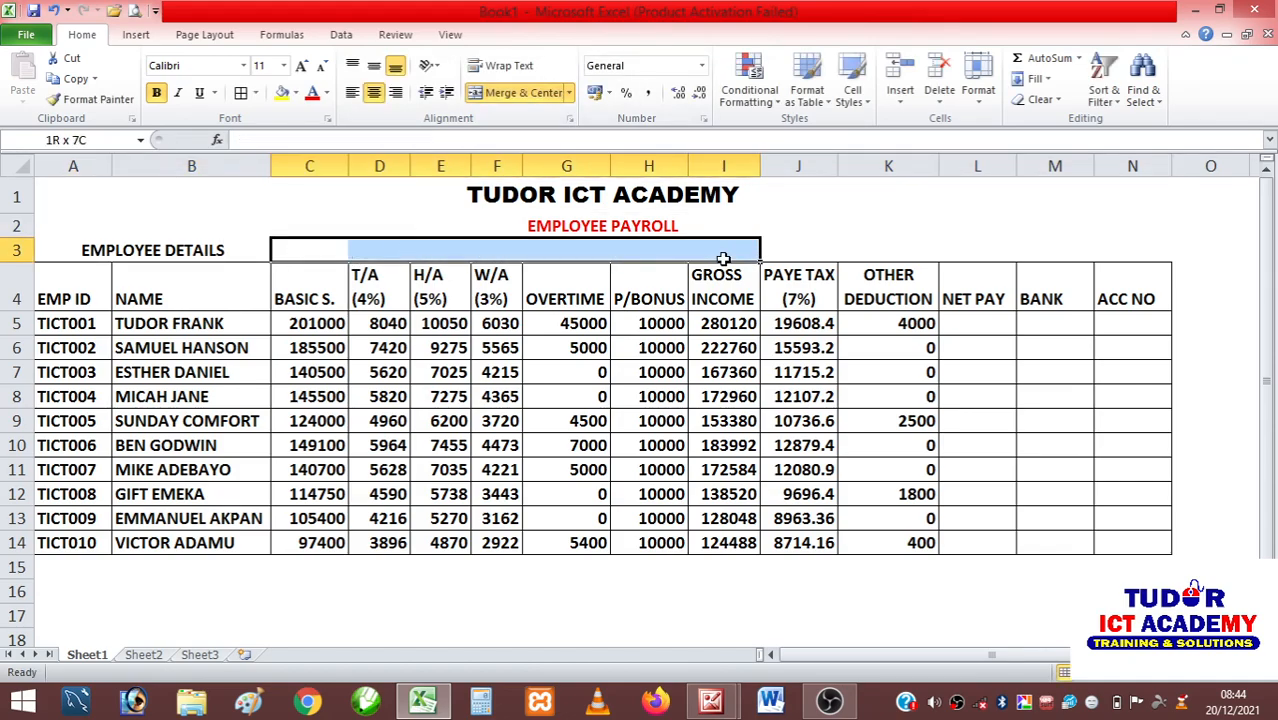
left_click(522, 93)
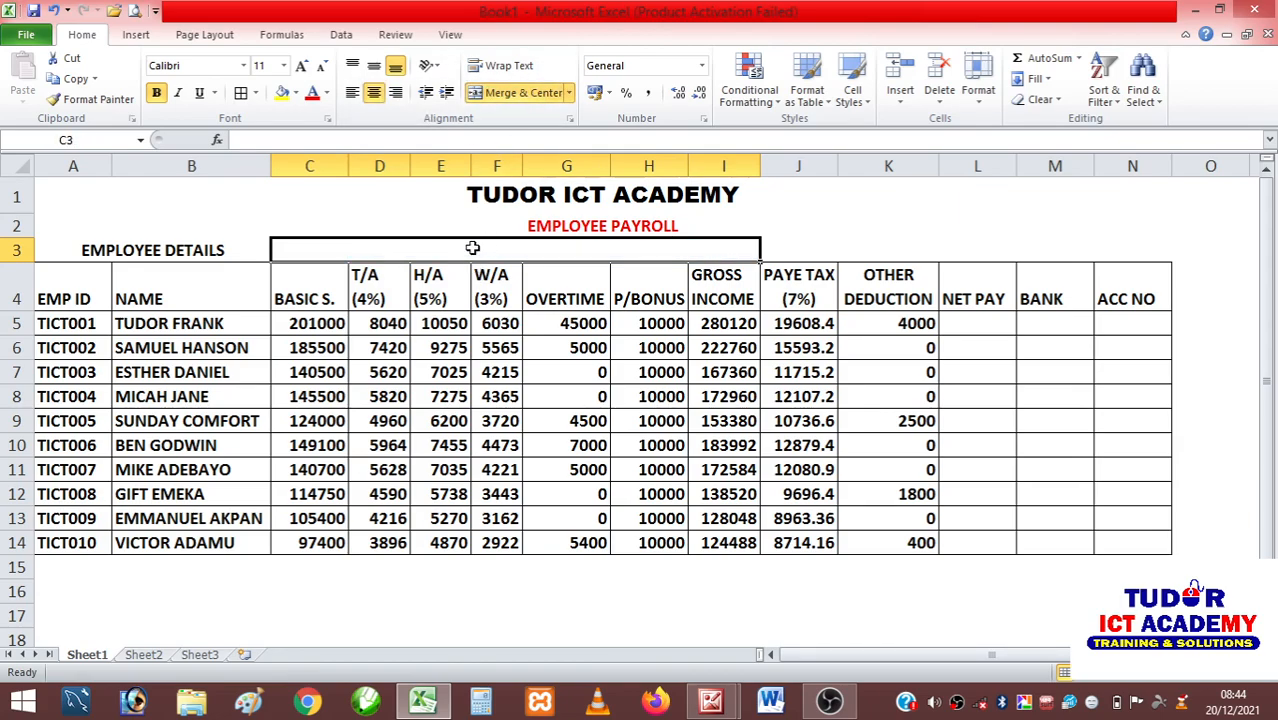
type("INCOME")
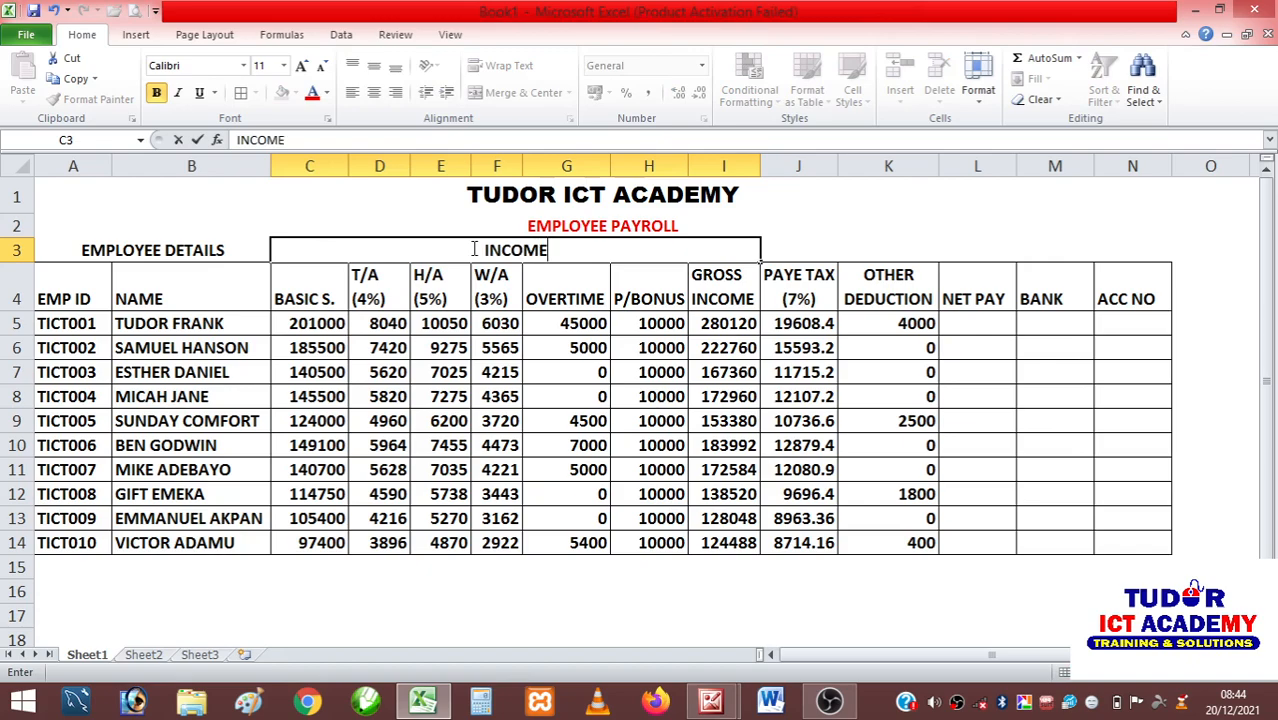
left_click_drag(805, 250, 910, 252)
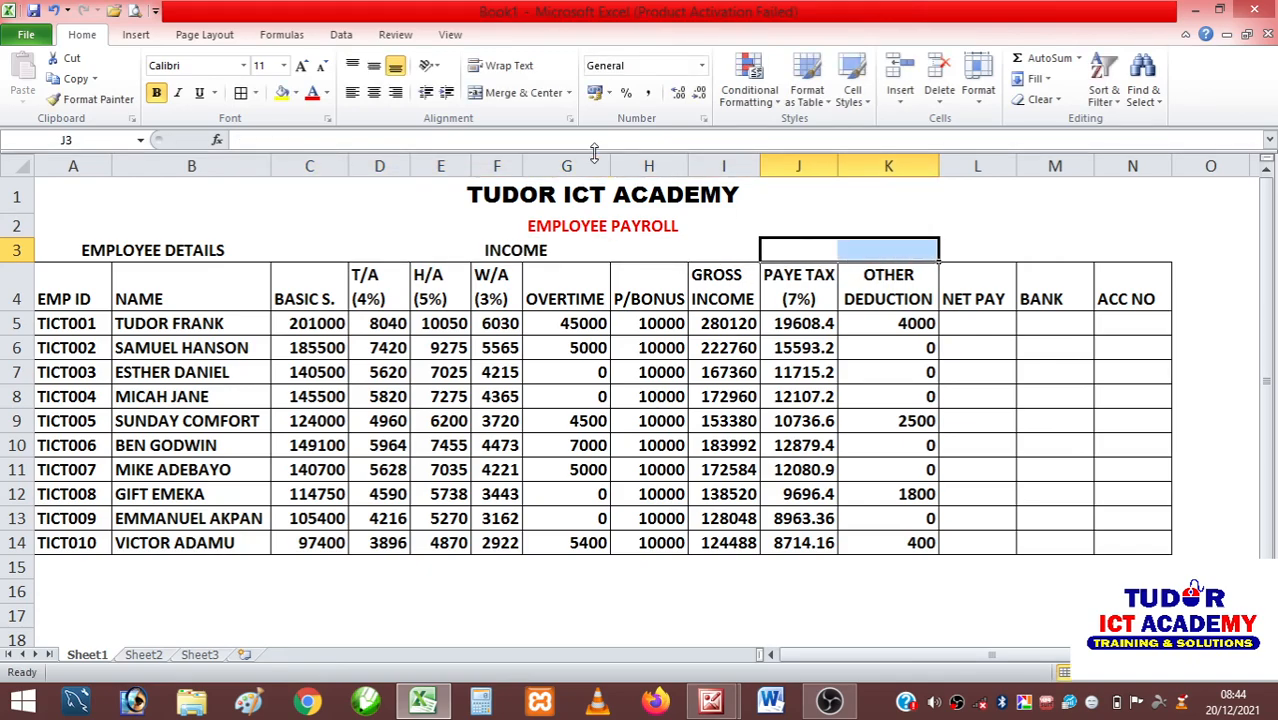
left_click(523, 100)
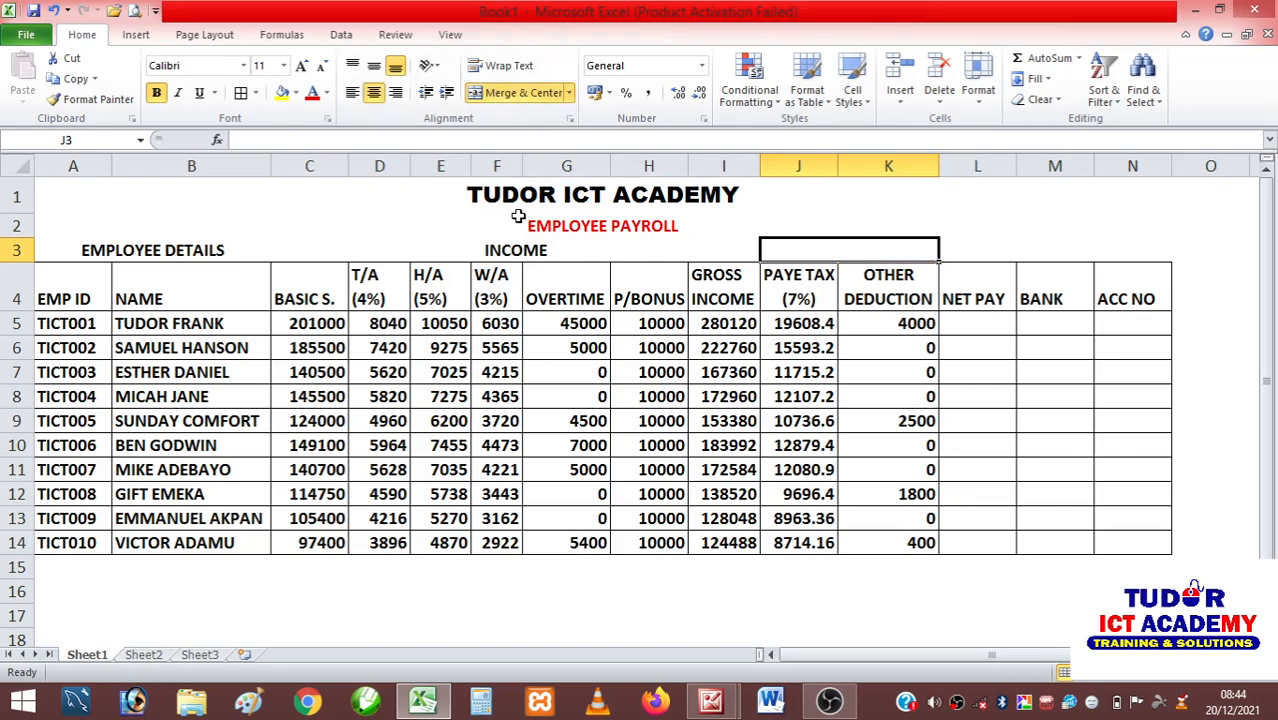
type("DE")
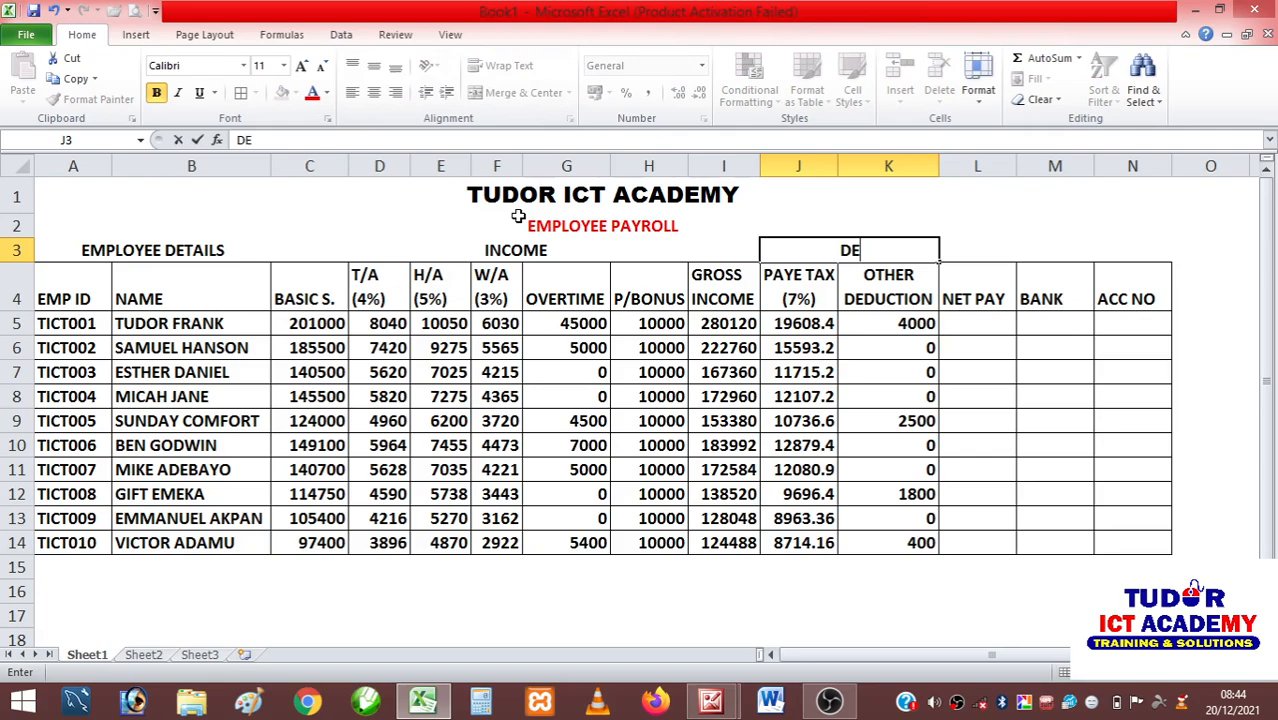
type("DUCTION")
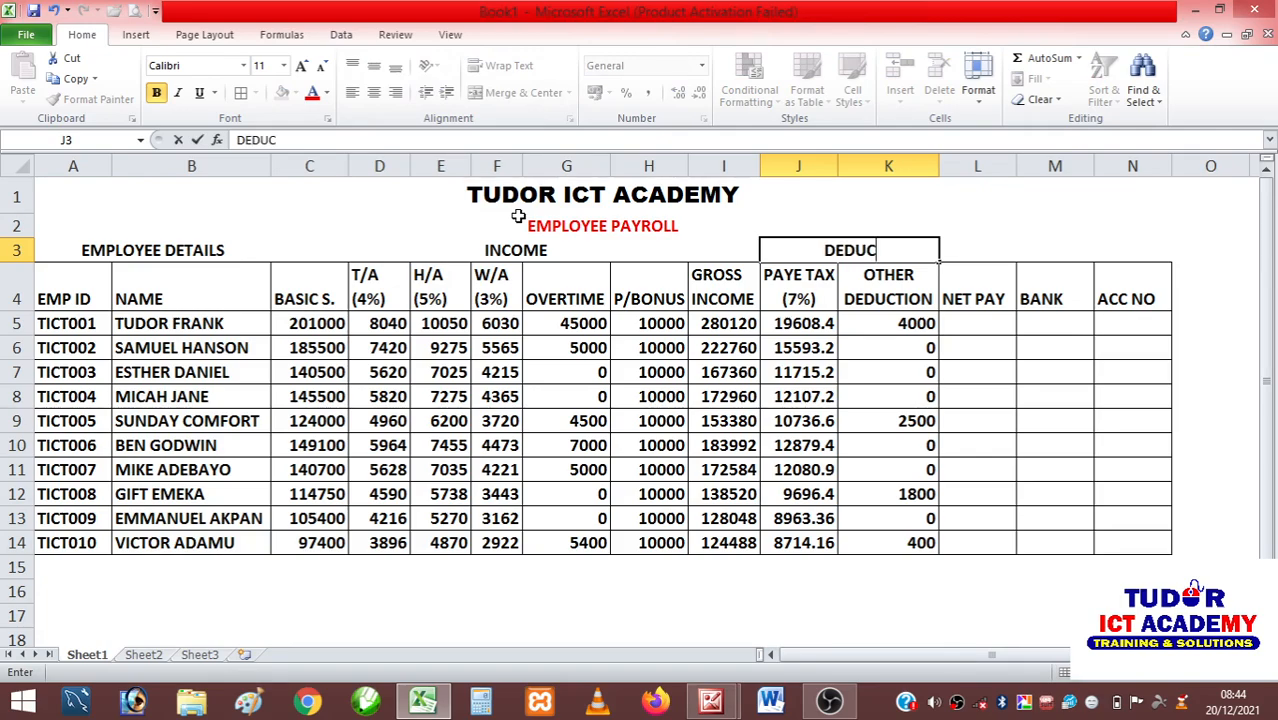
left_click(1000, 241)
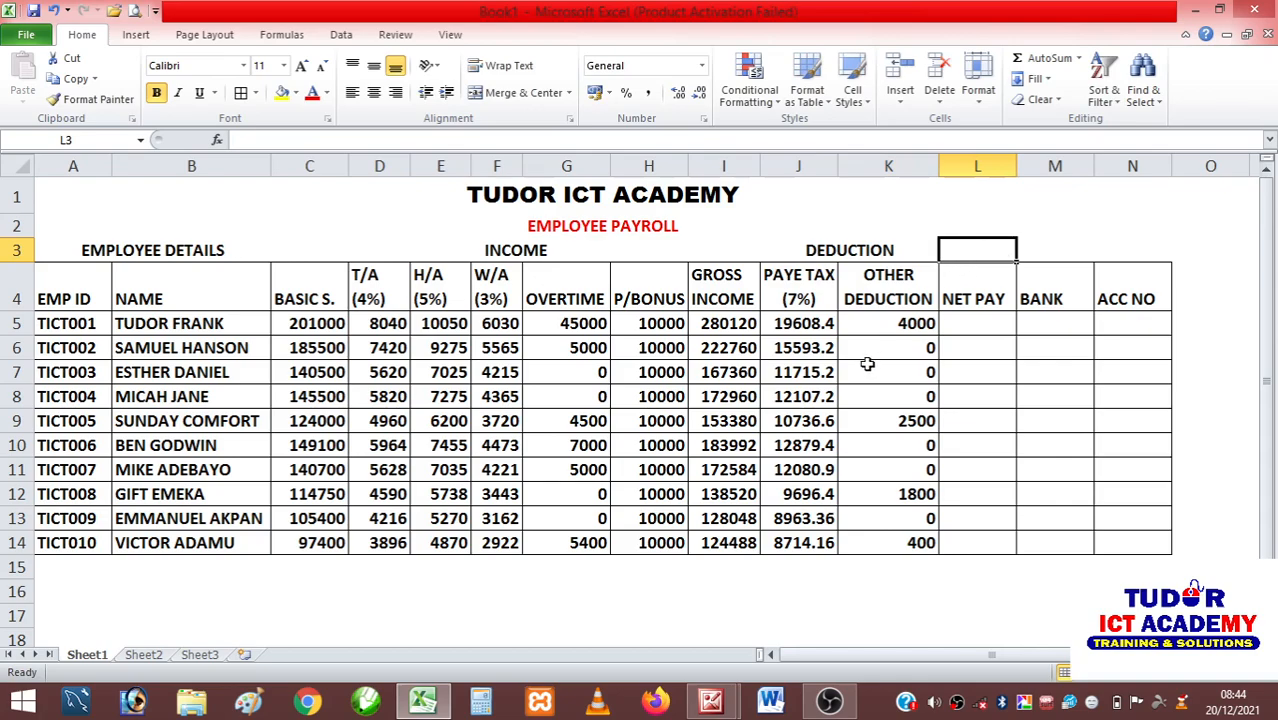
- Enter TOTAL in L3 and a merged BANK DETAILS heading across M3:N3
type("TOTAL")
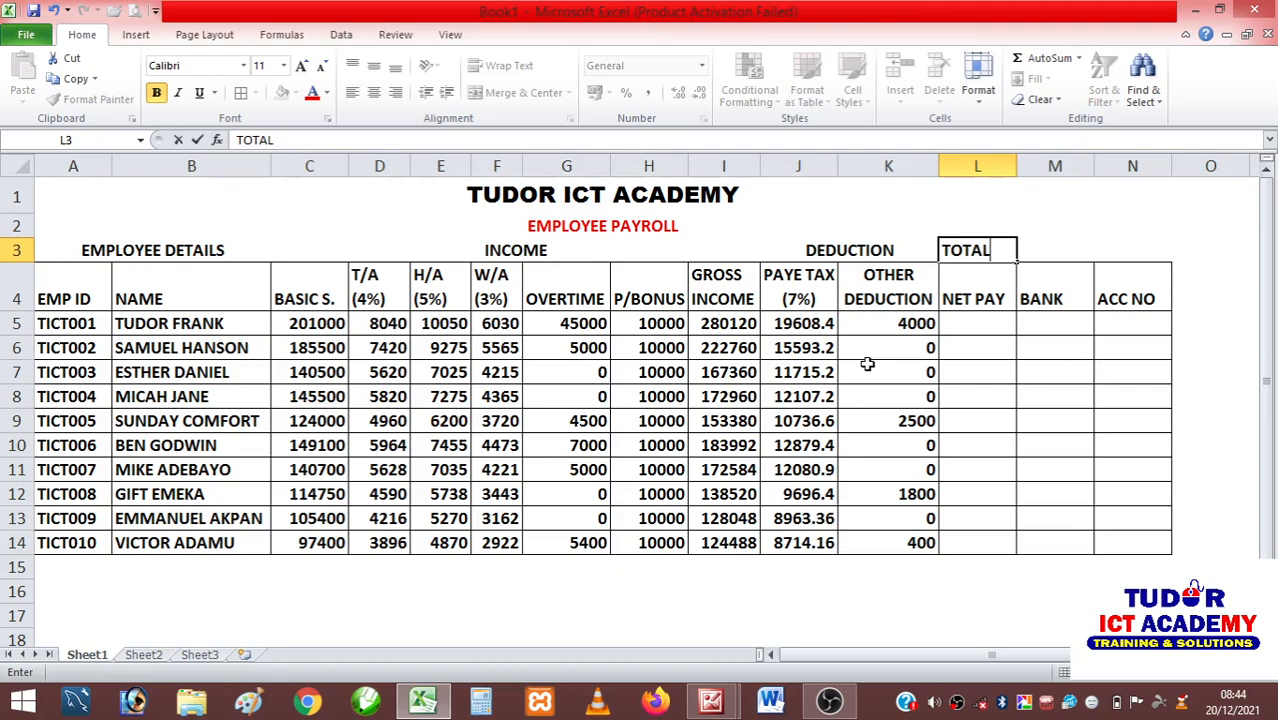
left_click(1053, 250)
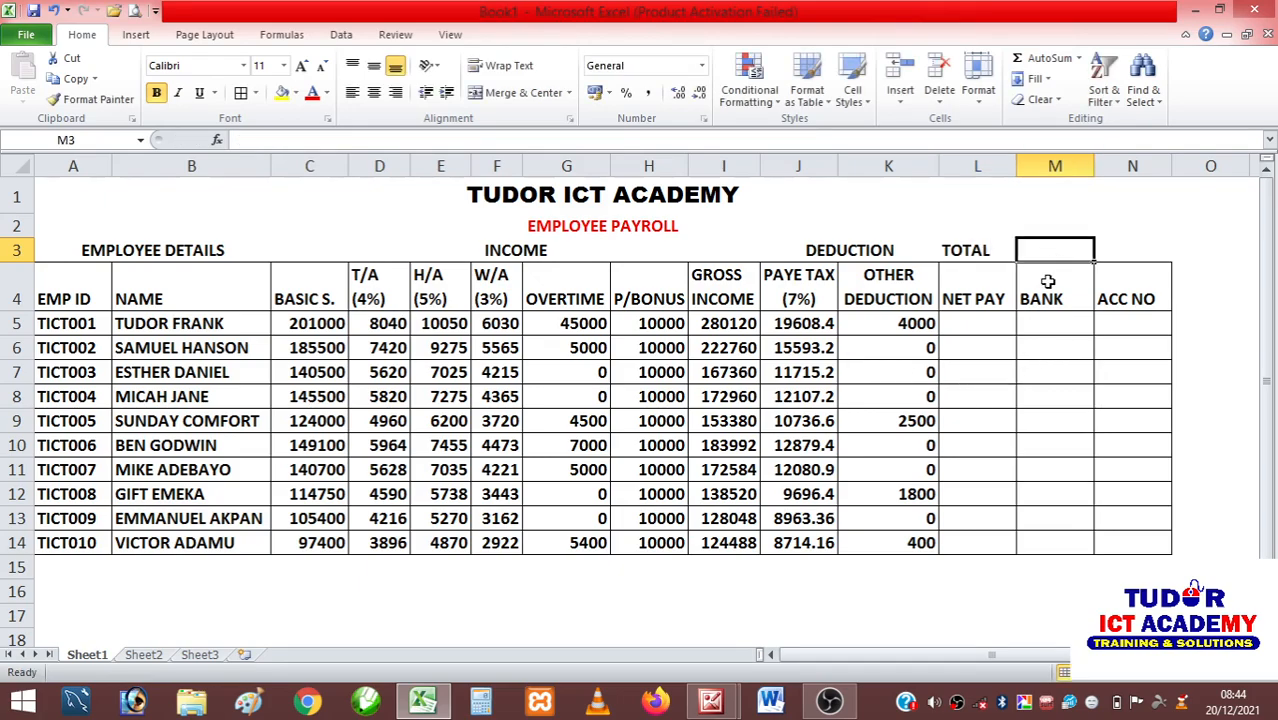
left_click_drag(1052, 248, 1121, 254)
left_click(535, 94)
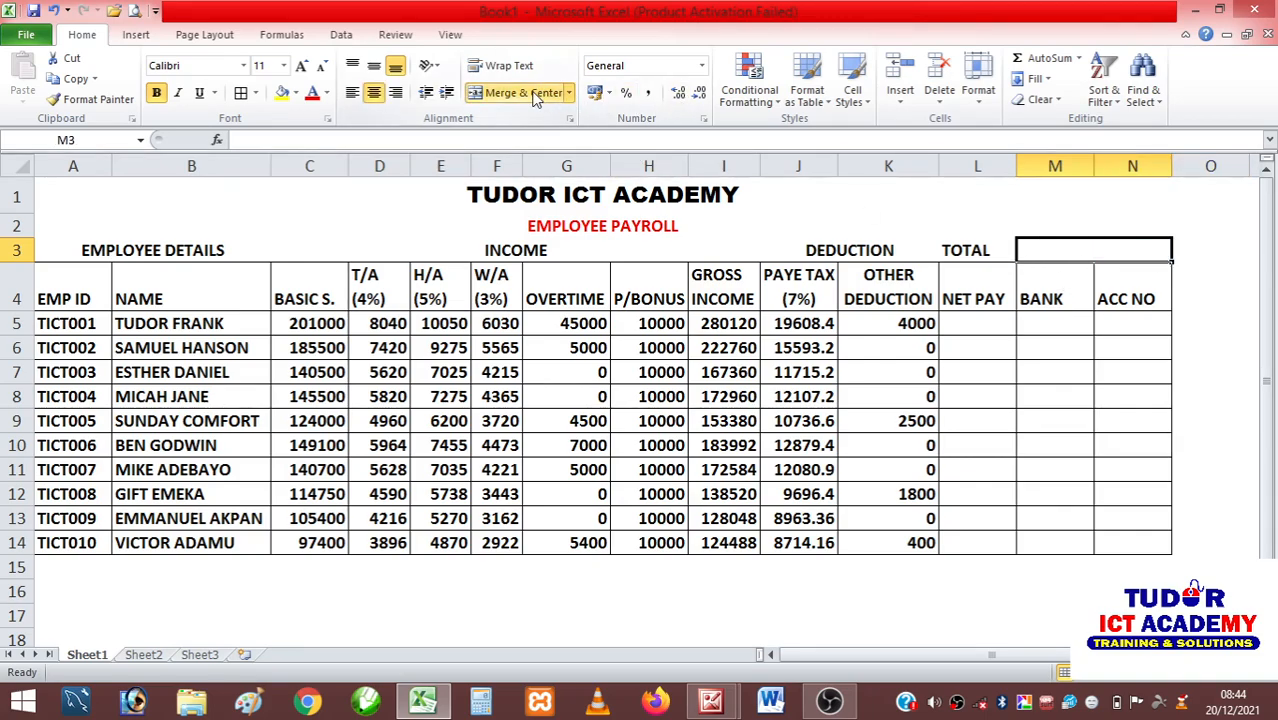
type("BANK")
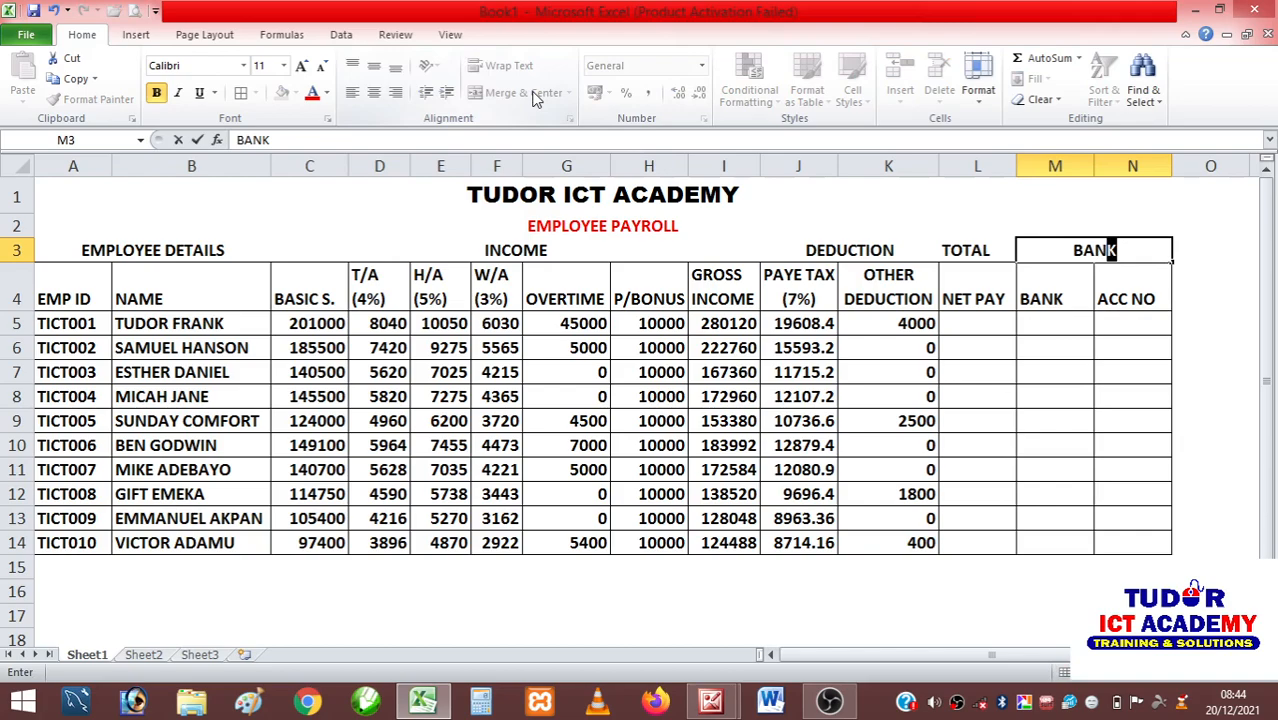
type(" DETAILS")
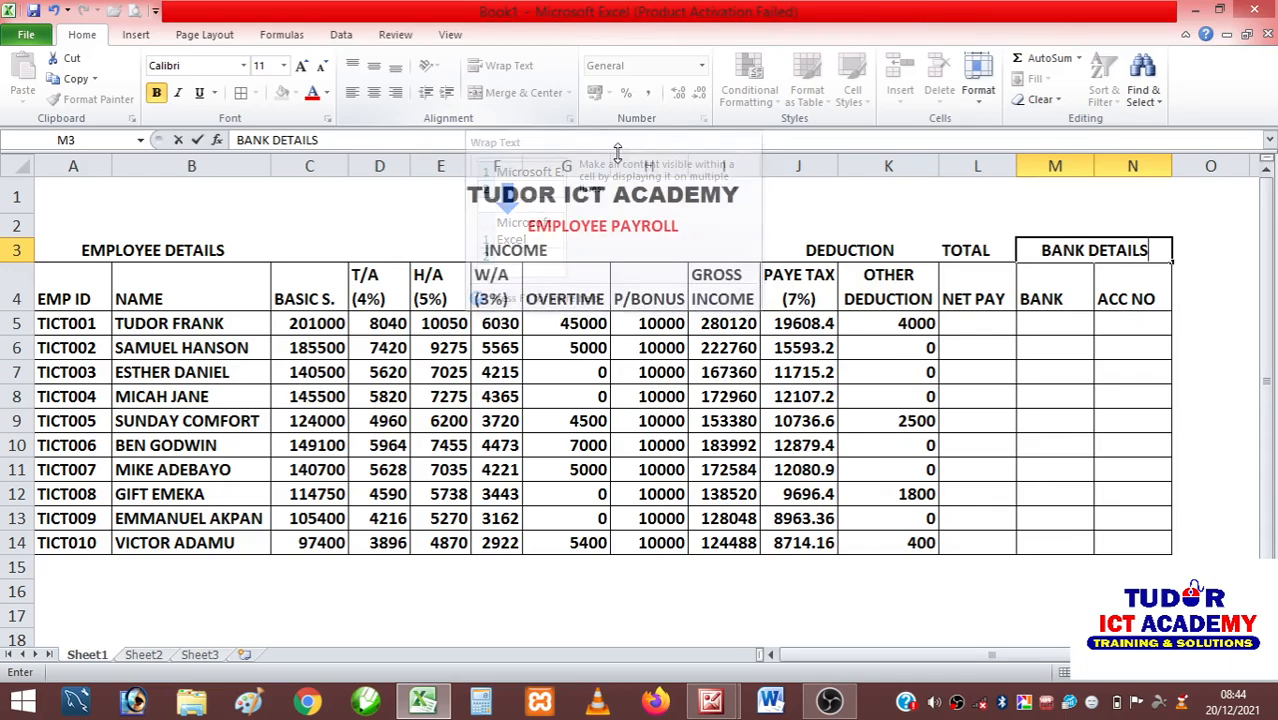
left_click(1221, 414)
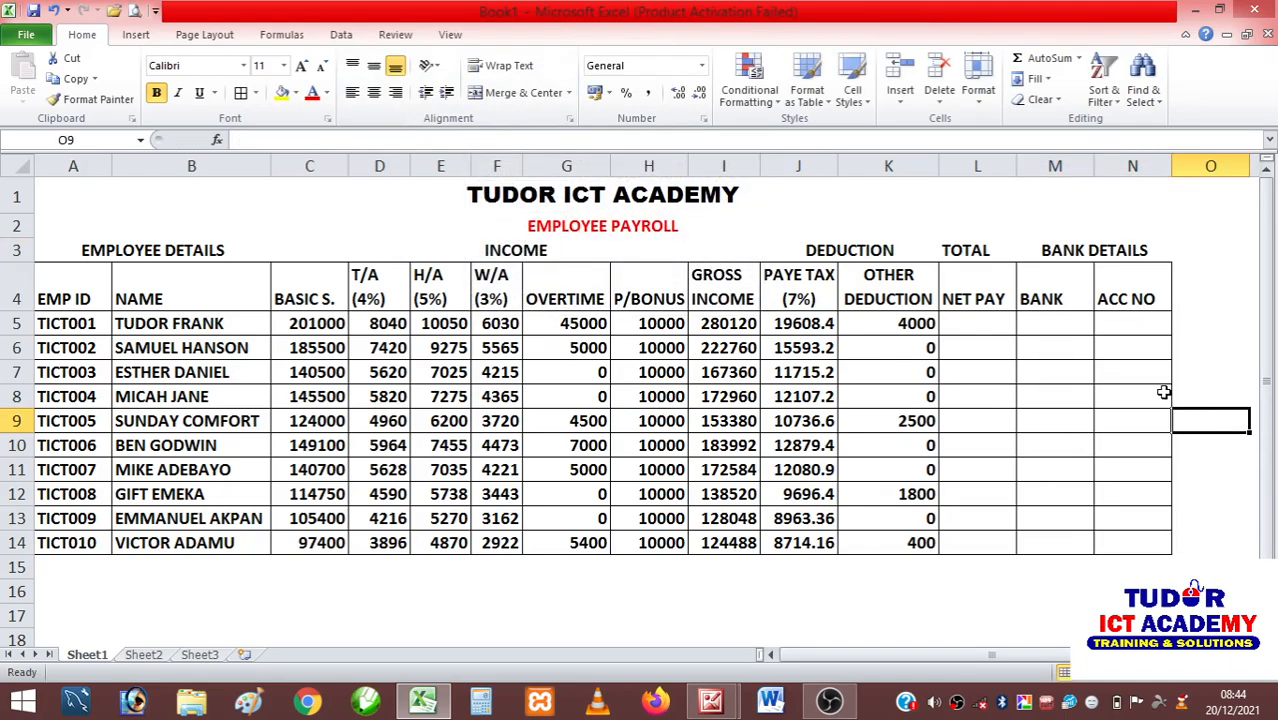
- Apply All Borders to the row-3 group headings across A3:N3
left_click(75, 253)
left_click_drag(159, 253, 1012, 251)
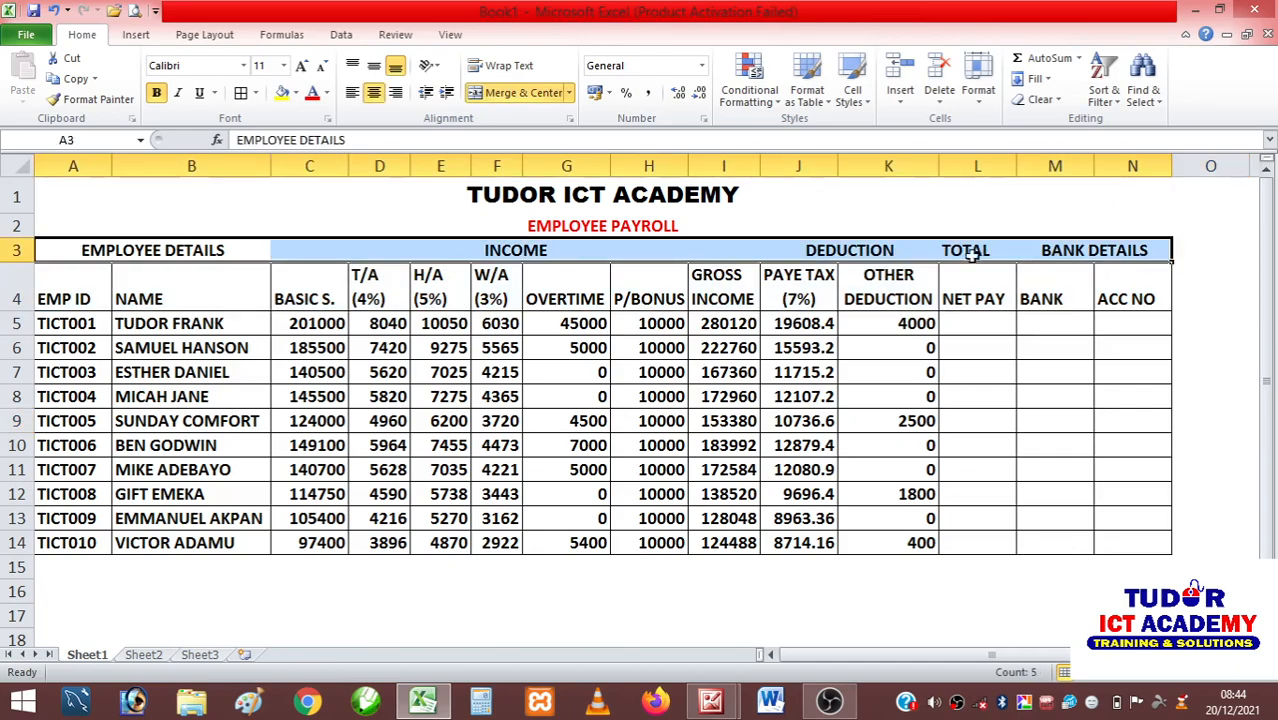
left_click(241, 92)
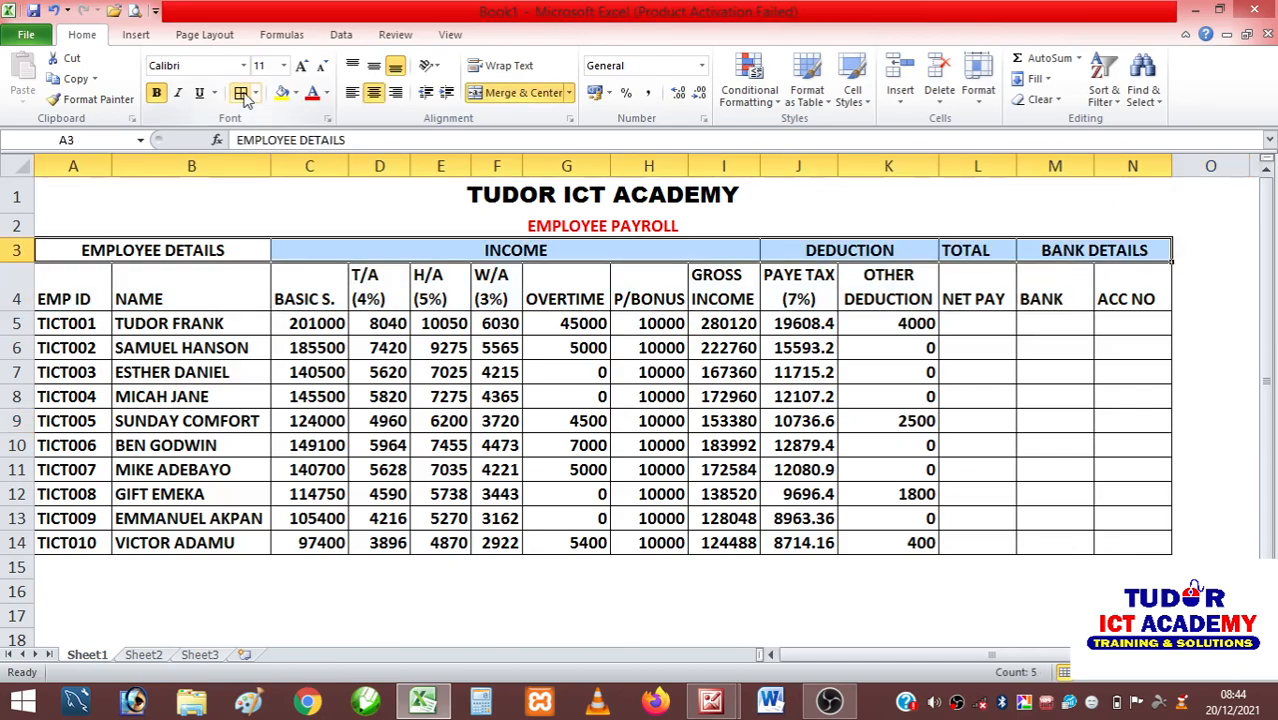
left_click(770, 595)
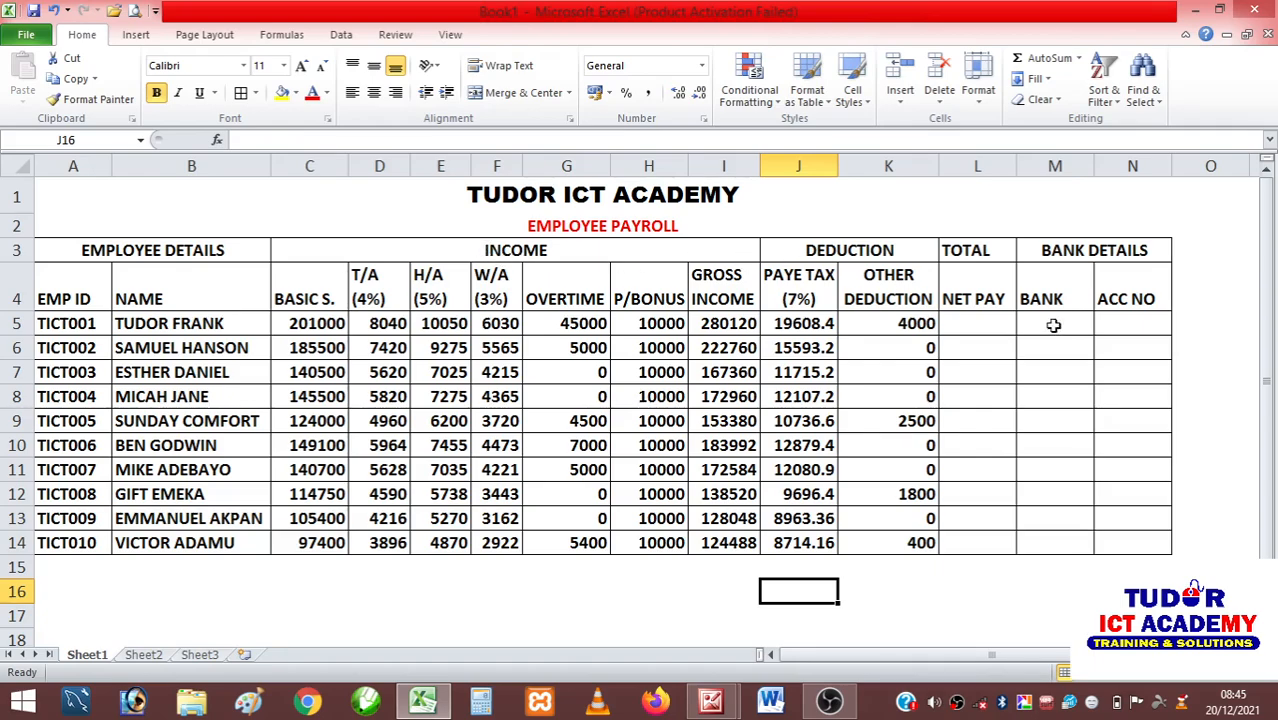
left_click(973, 328)
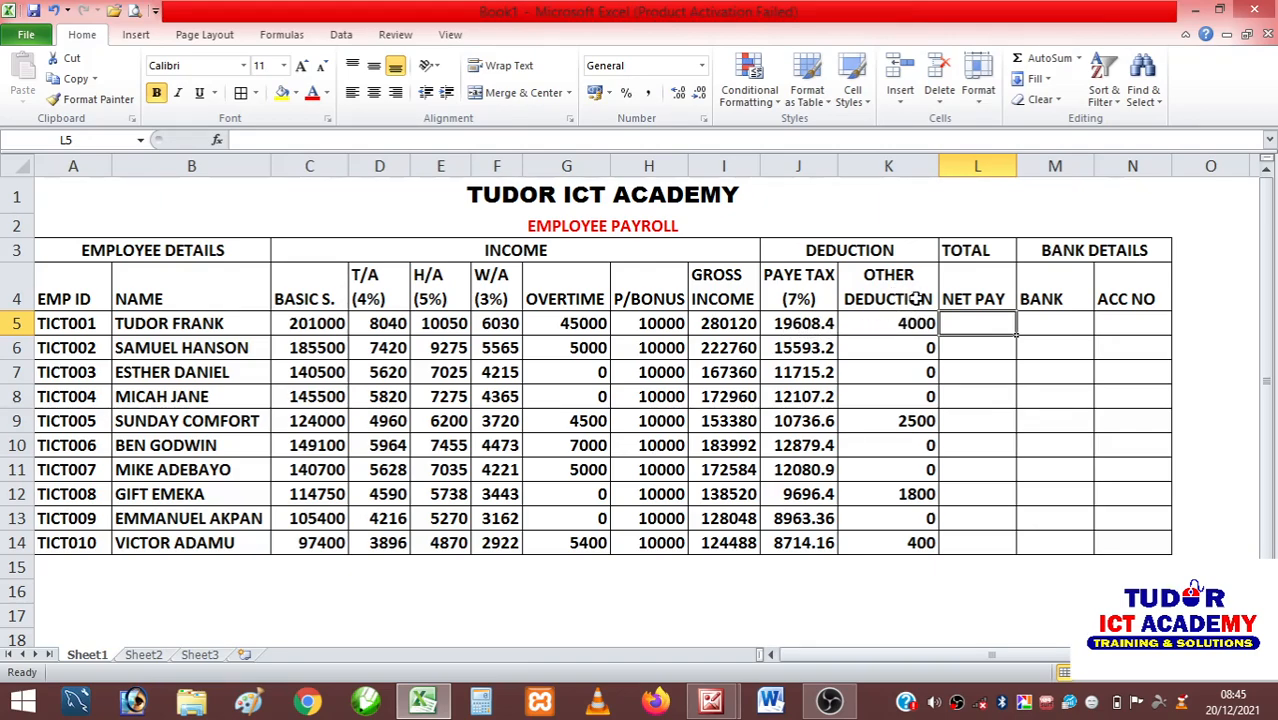
- Enter =I5-J5-K5 in L5 and fill it down to L14
type("=")
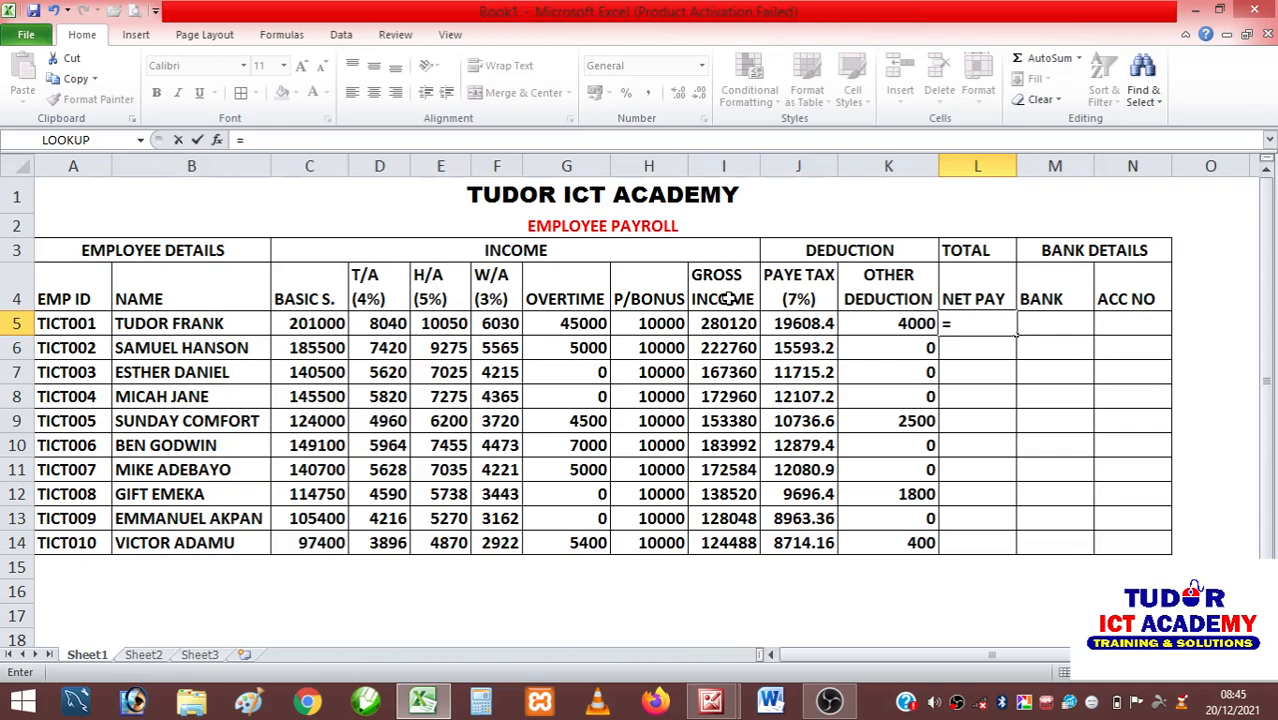
left_click(725, 333)
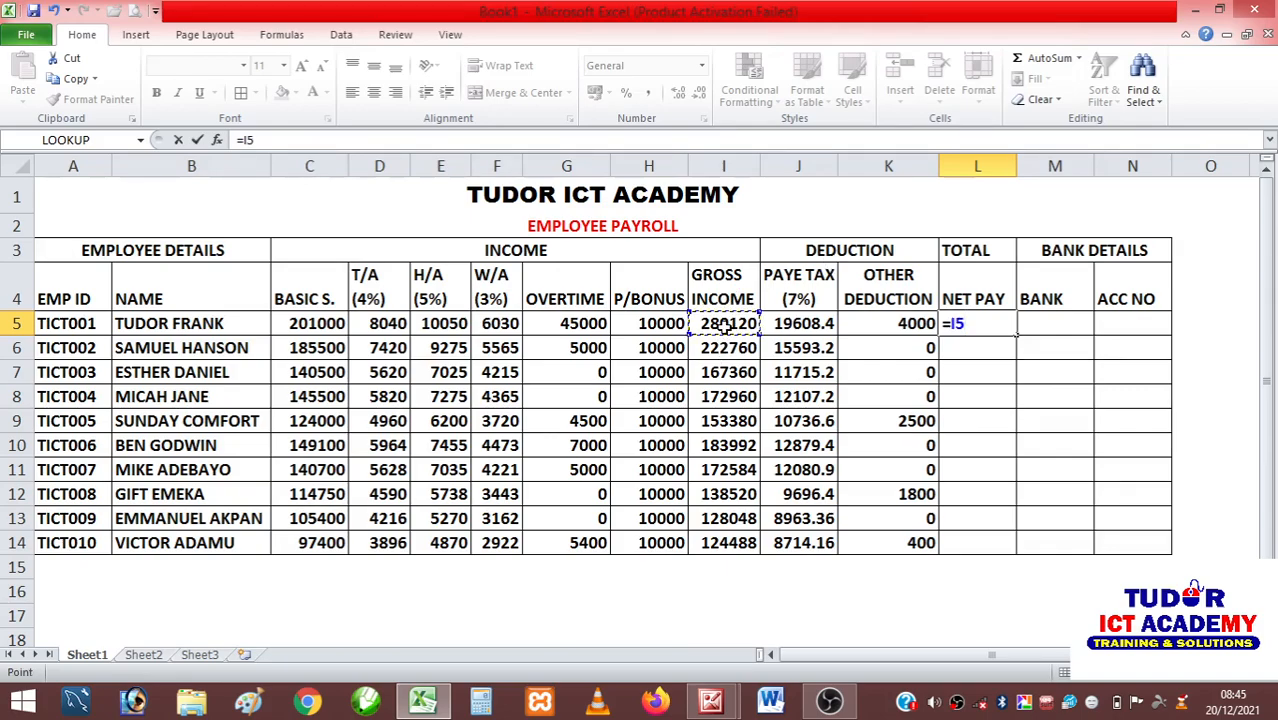
type("-")
left_click(805, 324)
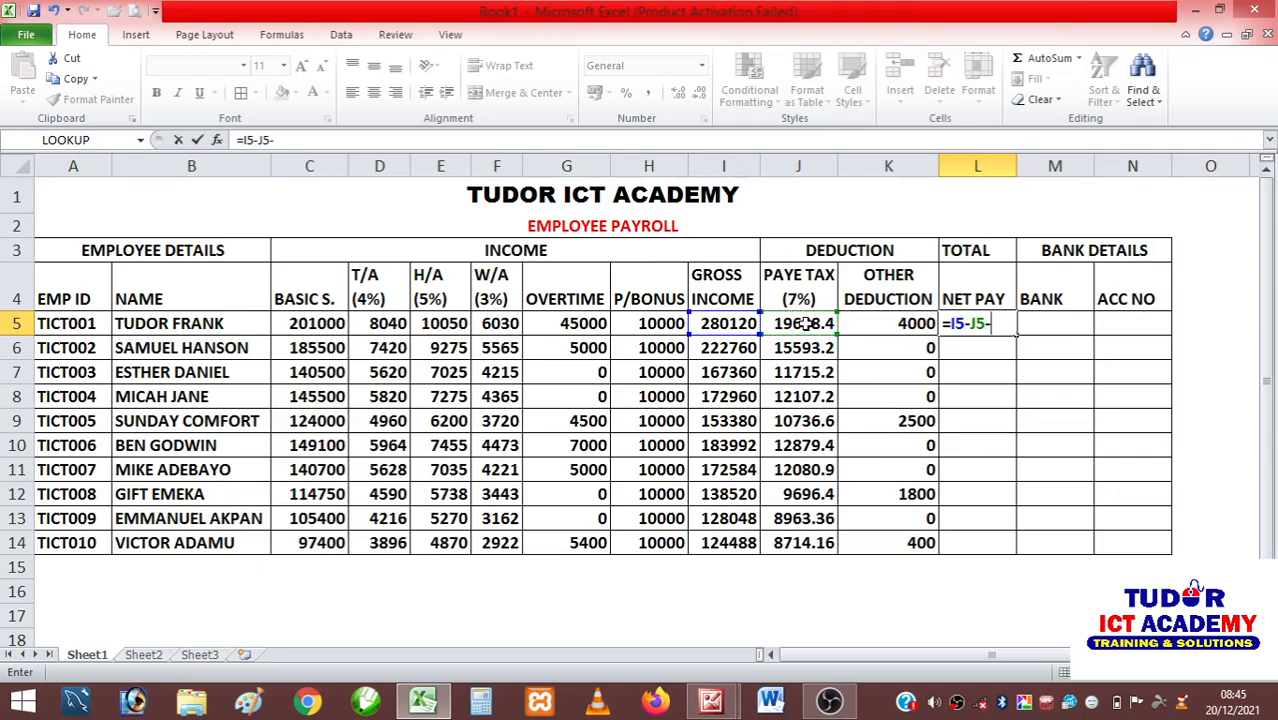
type("-")
left_click(875, 328)
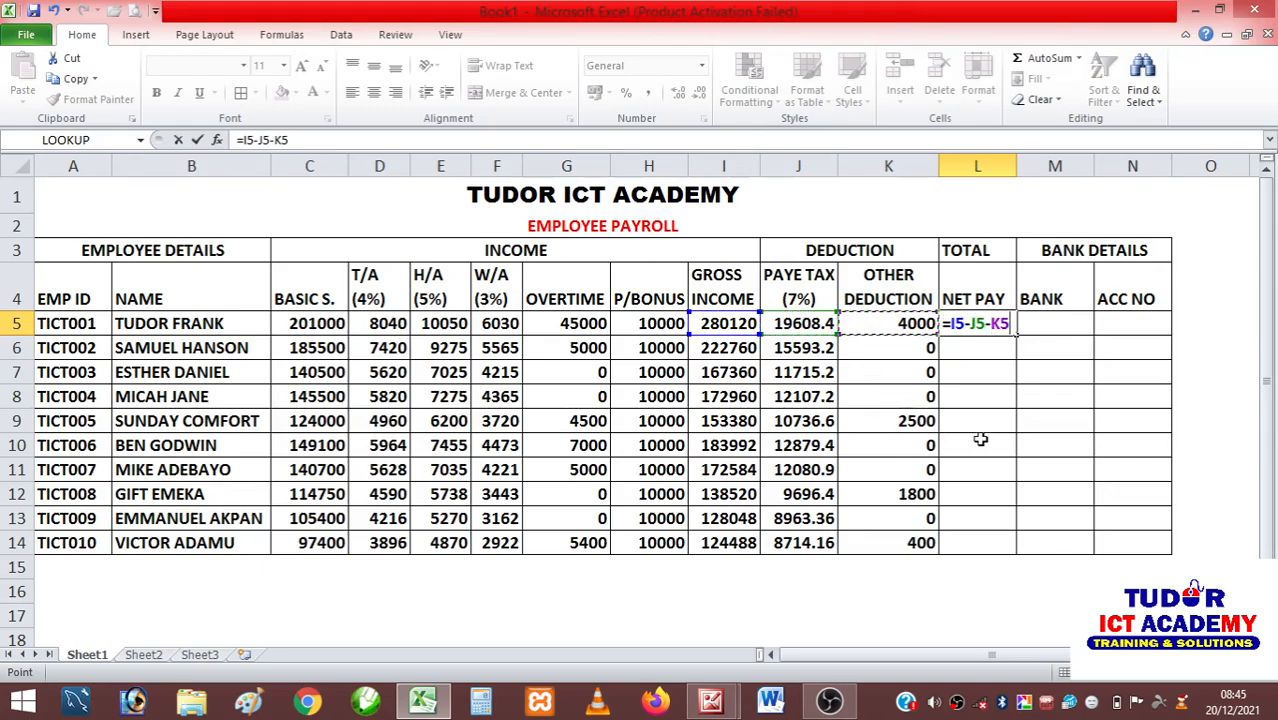
key("Return")
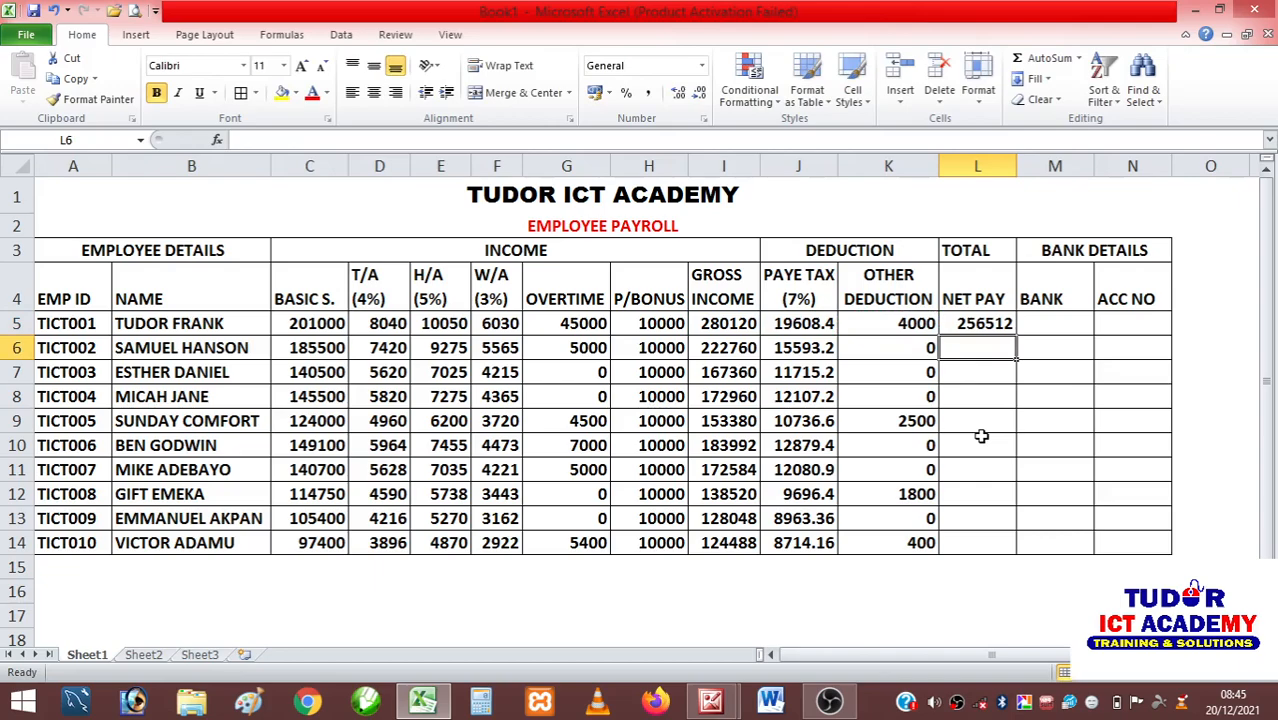
left_click(985, 324)
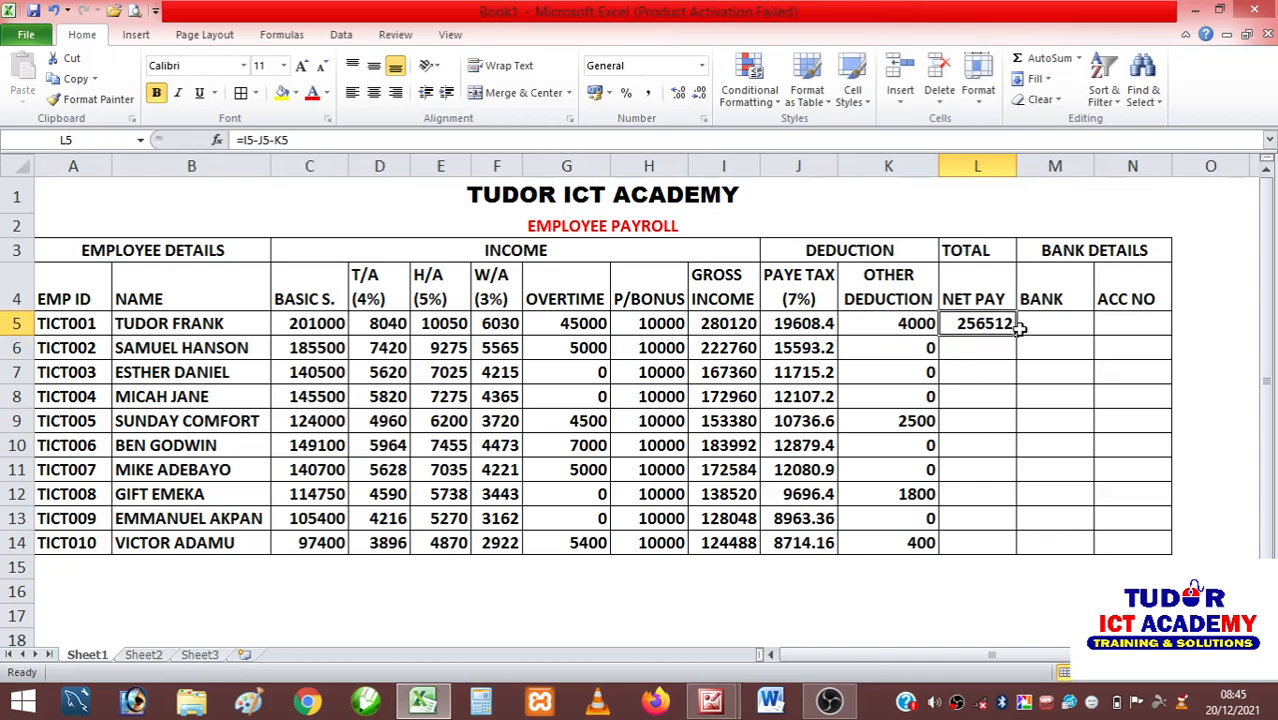
left_click_drag(1018, 337, 1016, 550)
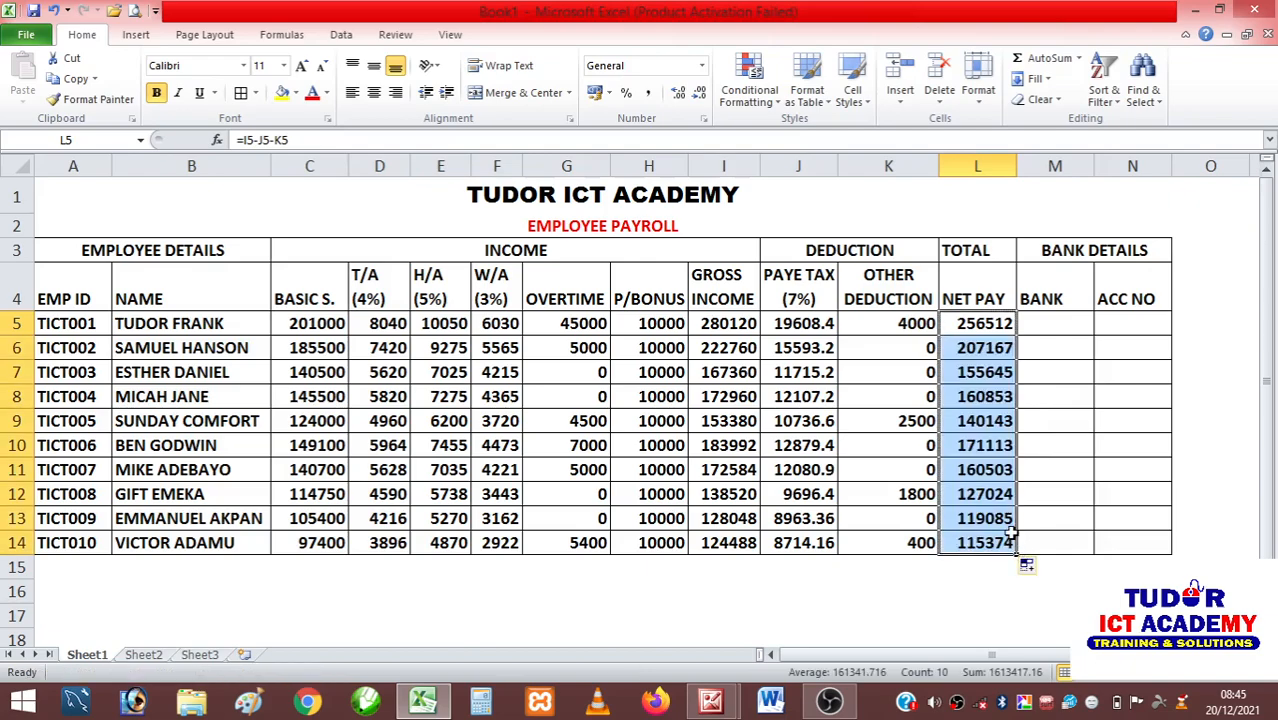
left_click(965, 633)
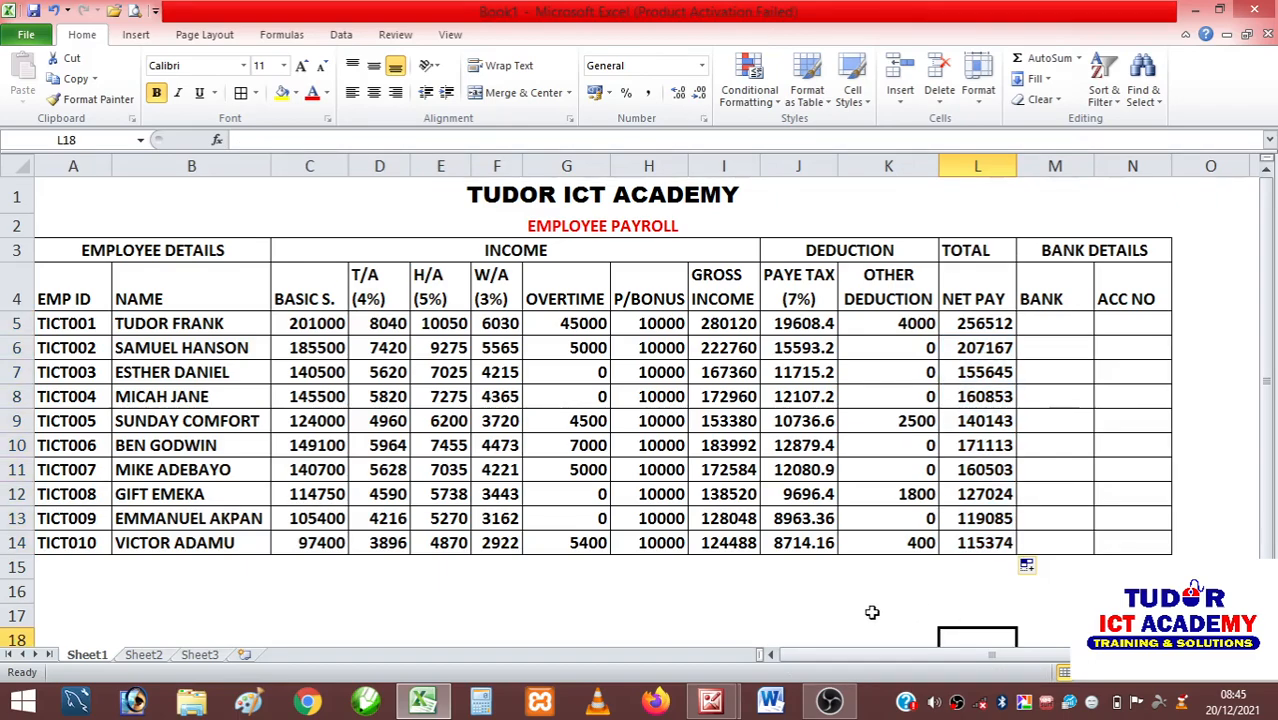
left_click_drag(303, 324, 960, 535)
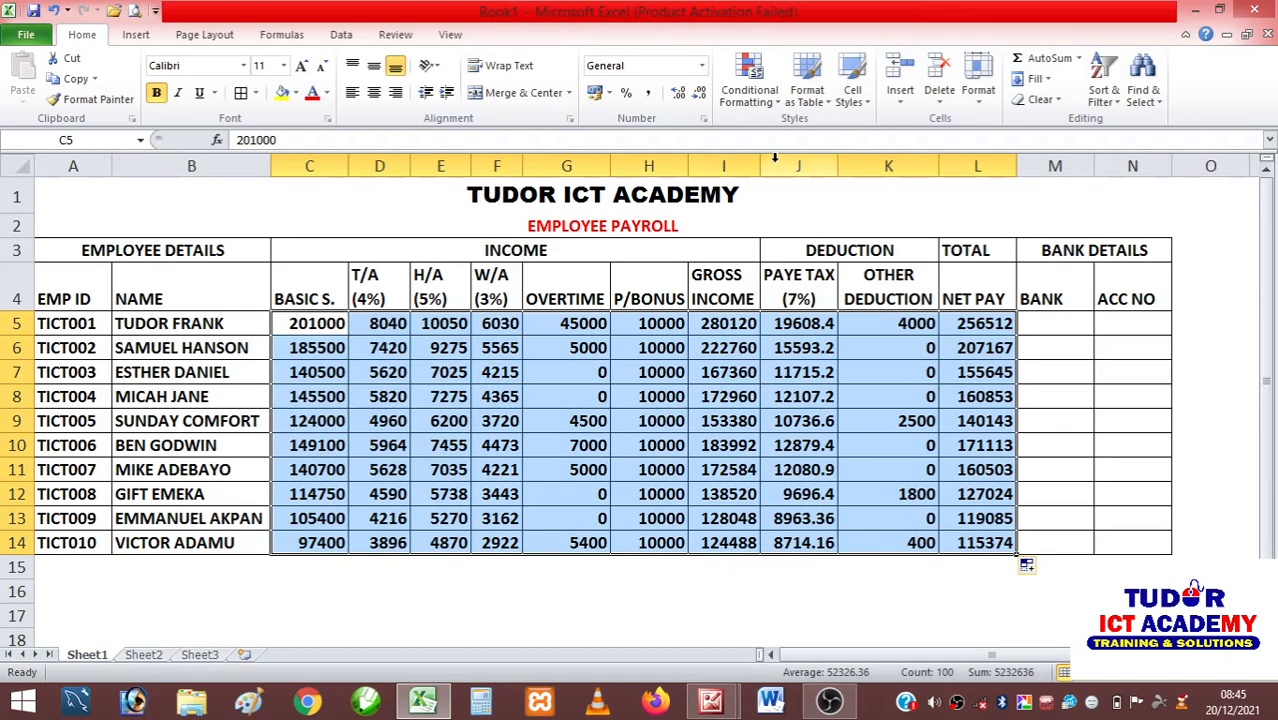
- Give amounts C5:L14 Comma Style accounting format with two decimal places
left_click(648, 92)
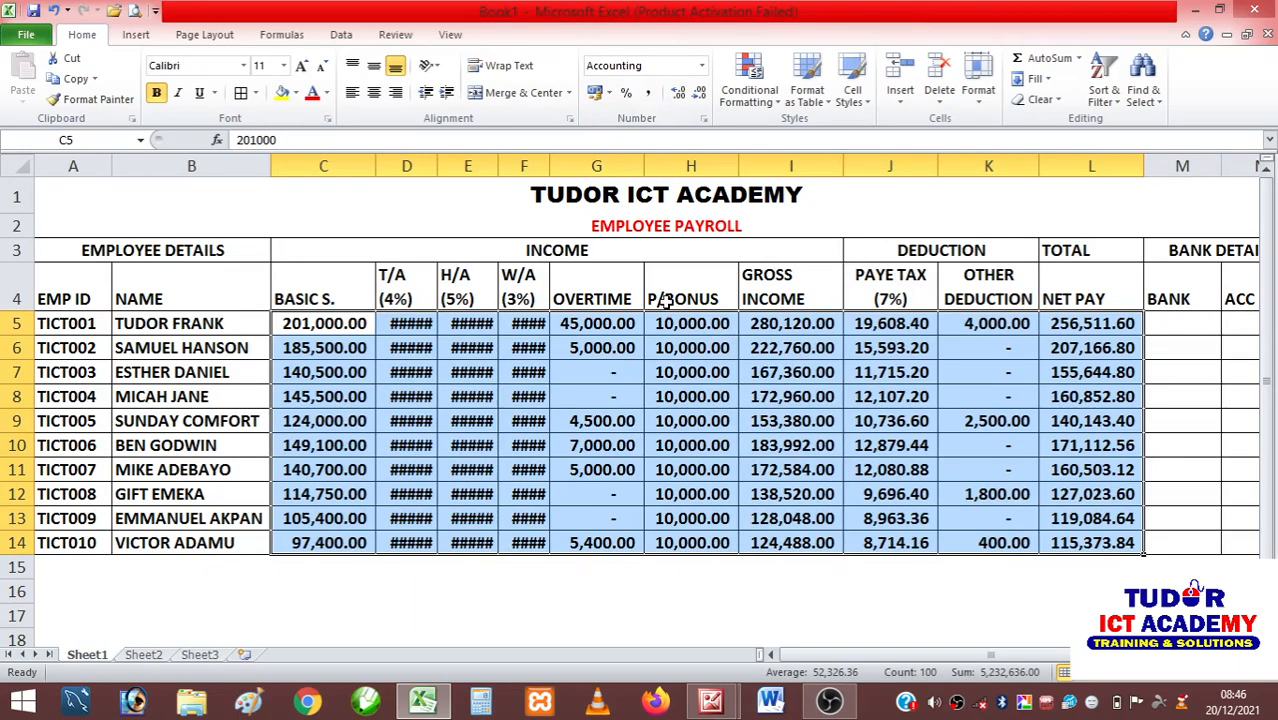
left_click(701, 93)
left_click(701, 93)
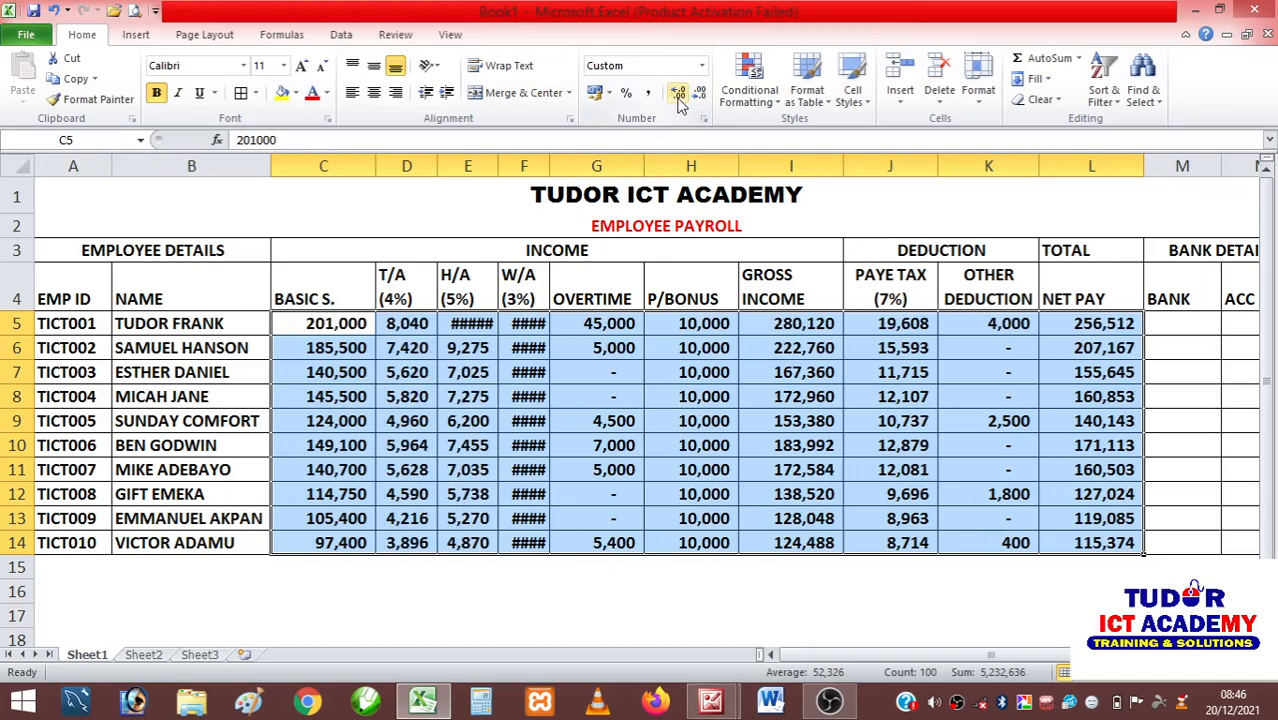
left_click(678, 97)
left_click(678, 97)
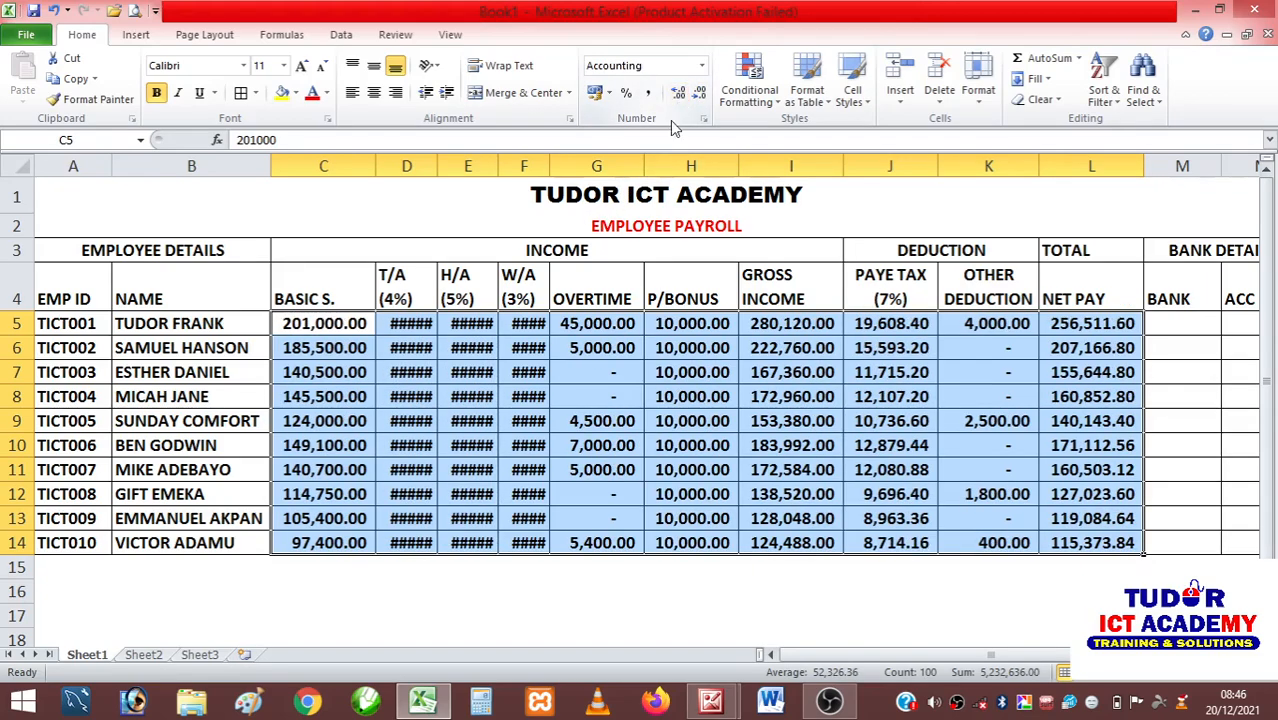
- Autofit columns D, E and F so the T/A, H/A and W/A values show
double_click(439, 165)
double_click(523, 165)
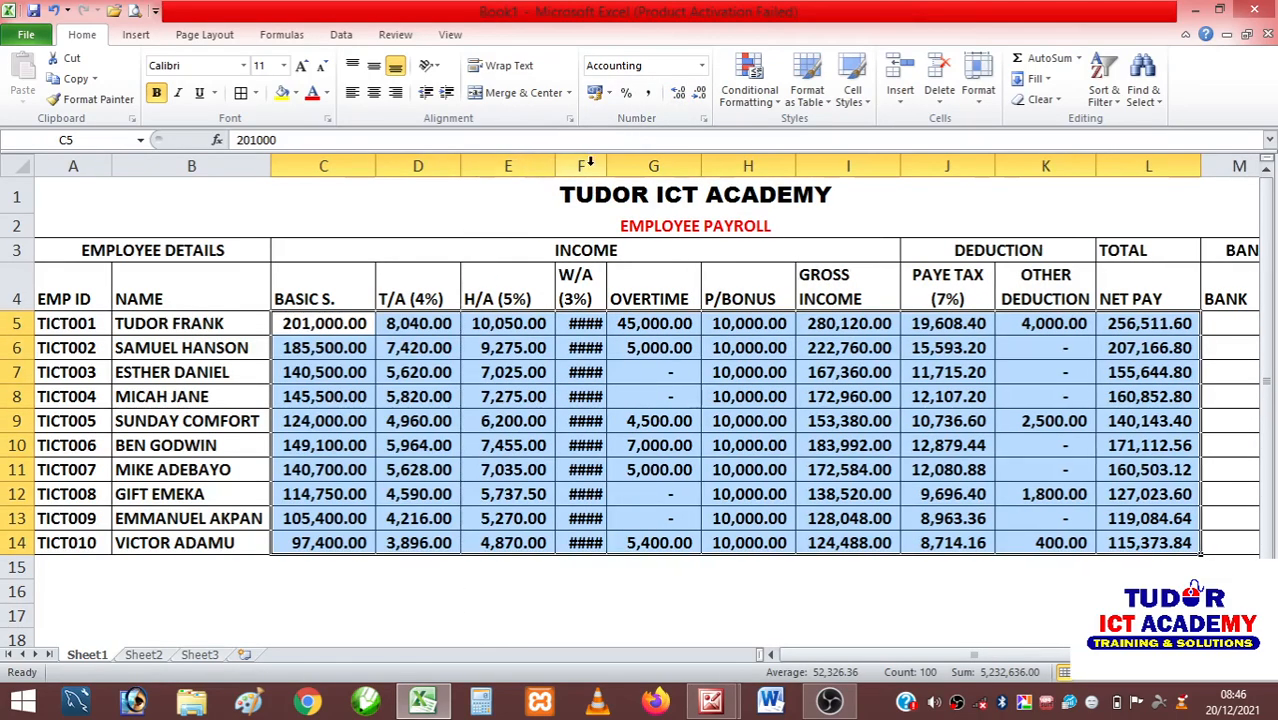
double_click(603, 165)
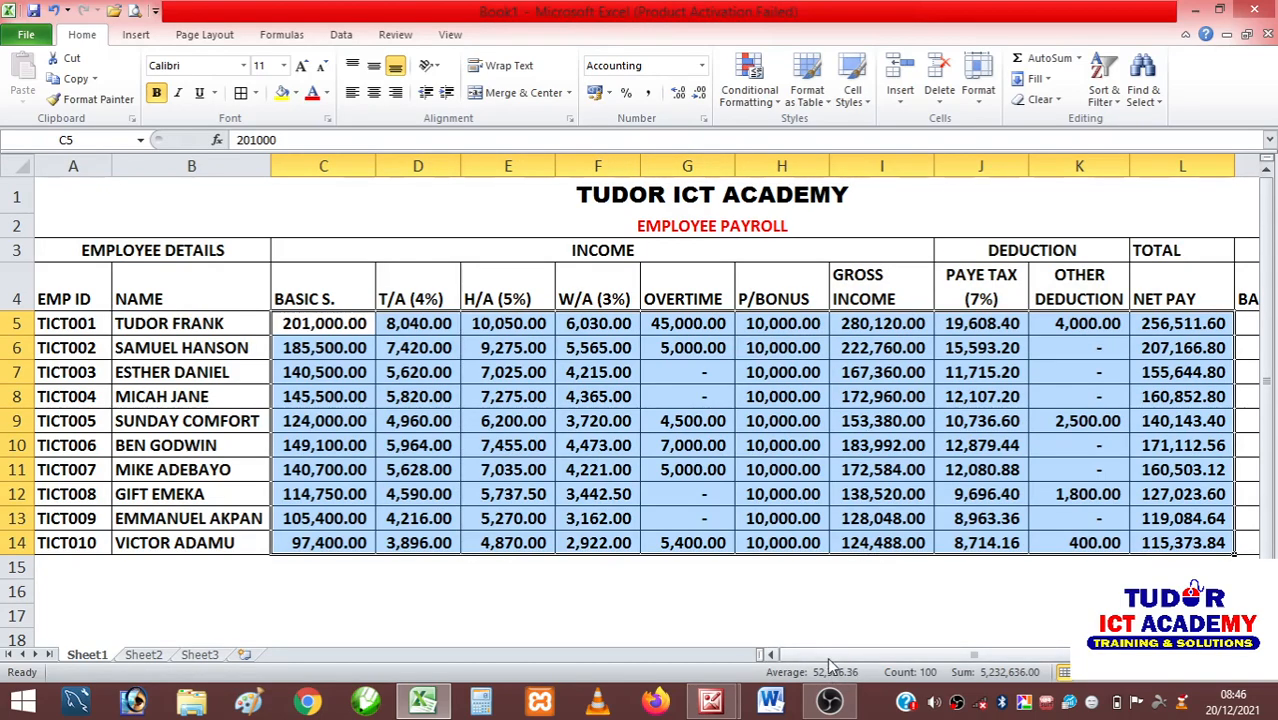
left_click_drag(845, 660, 950, 658)
left_click(1029, 321)
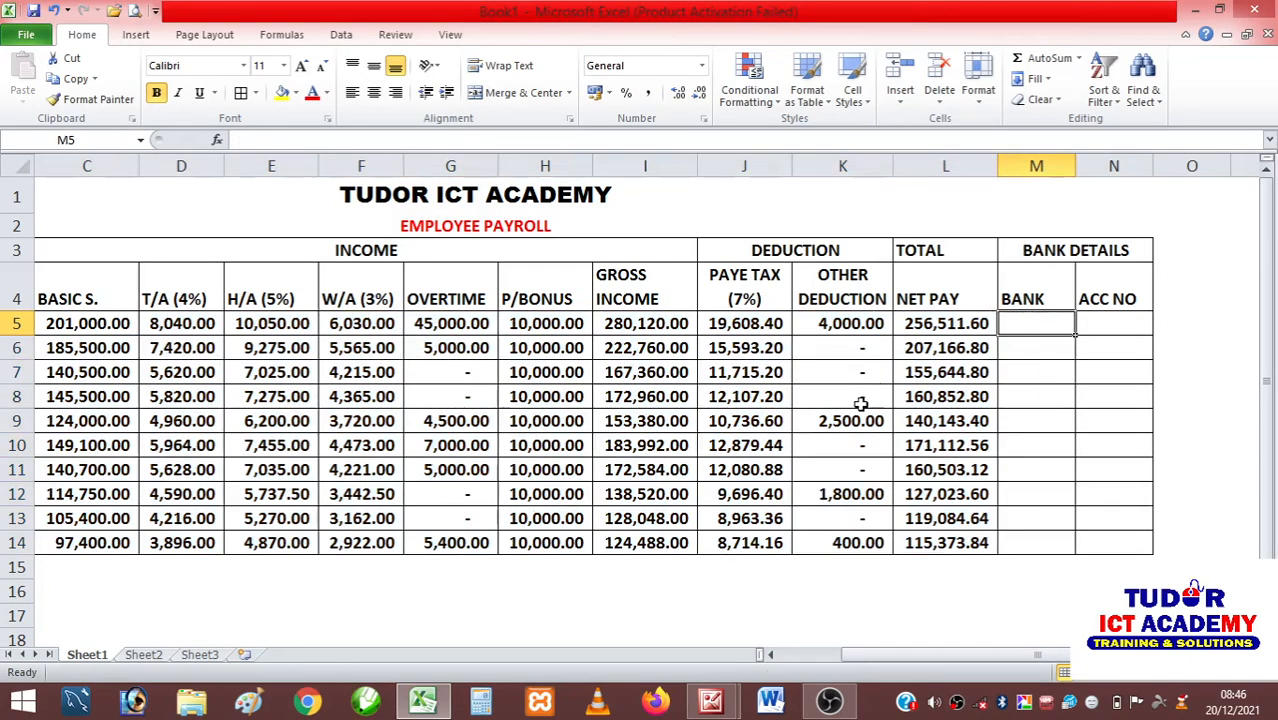
- Fill the BANK column M5:M14 with ACCESS, autofitting column M
type("ACCESS")
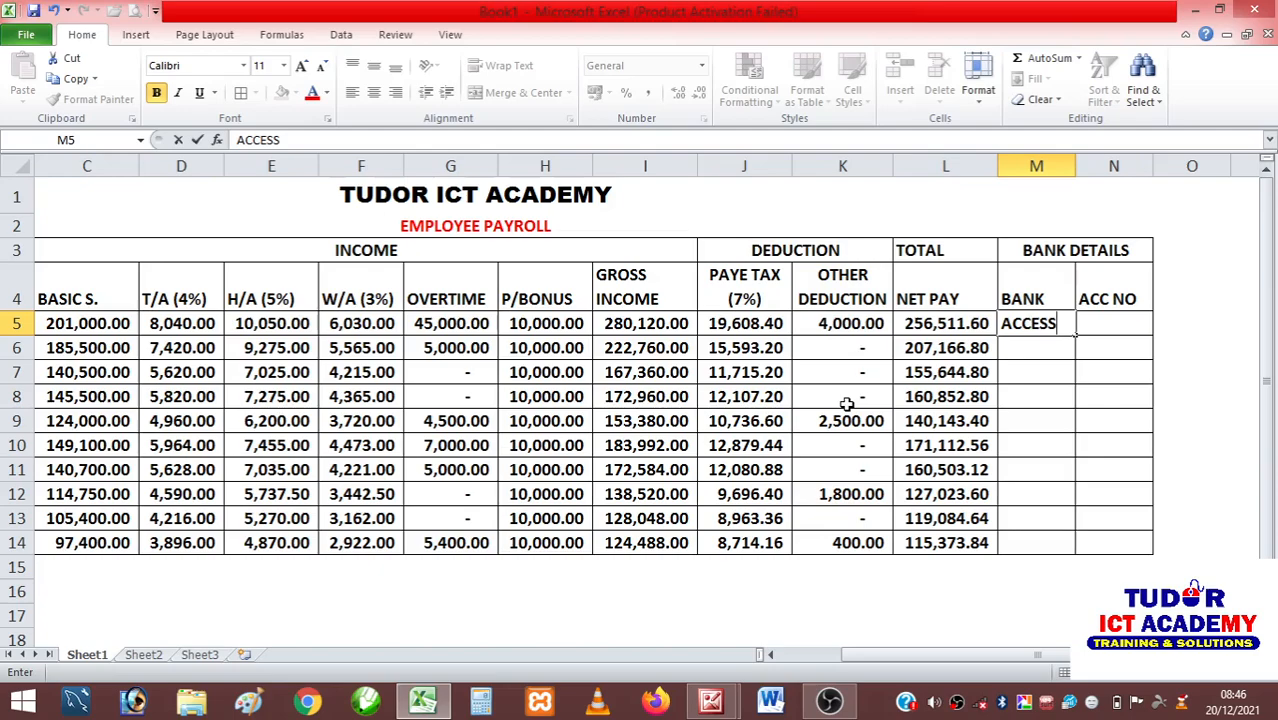
double_click(1074, 166)
left_click(1047, 328)
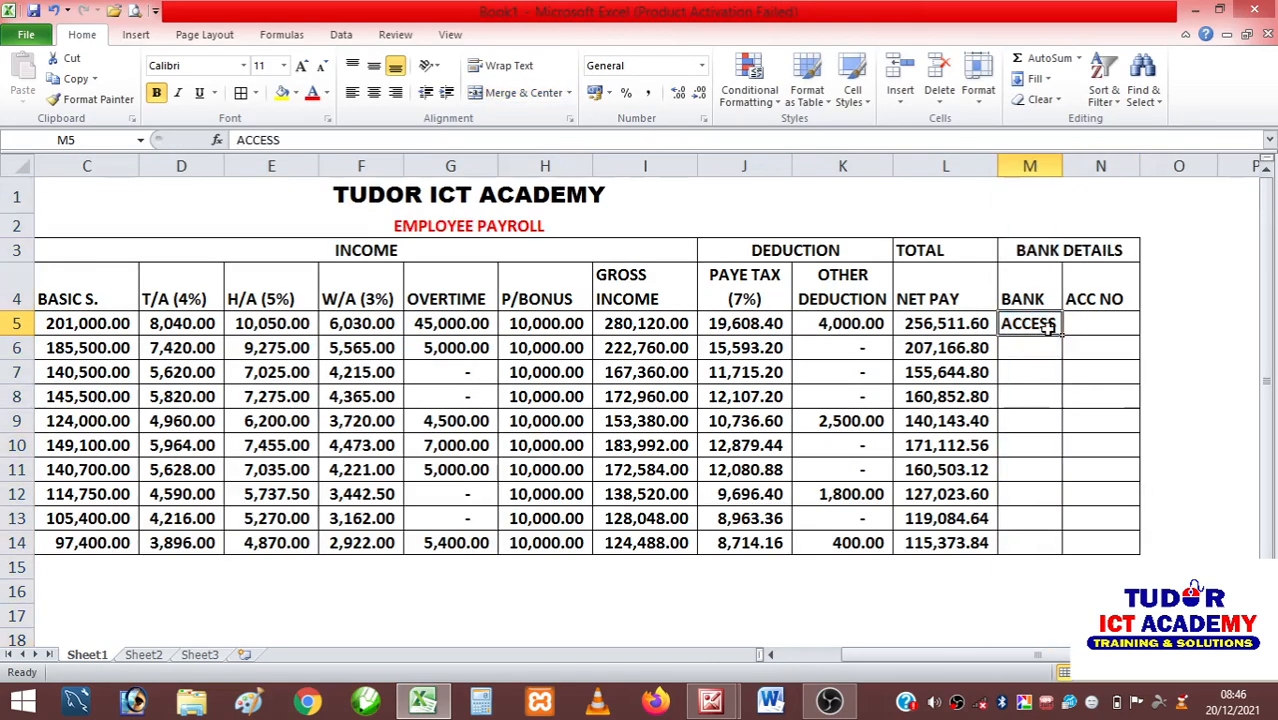
left_click_drag(1064, 333, 1066, 556)
- Fill ACC NO cells N5:N14 with the same account number, autofitting column N
left_click(1092, 323)
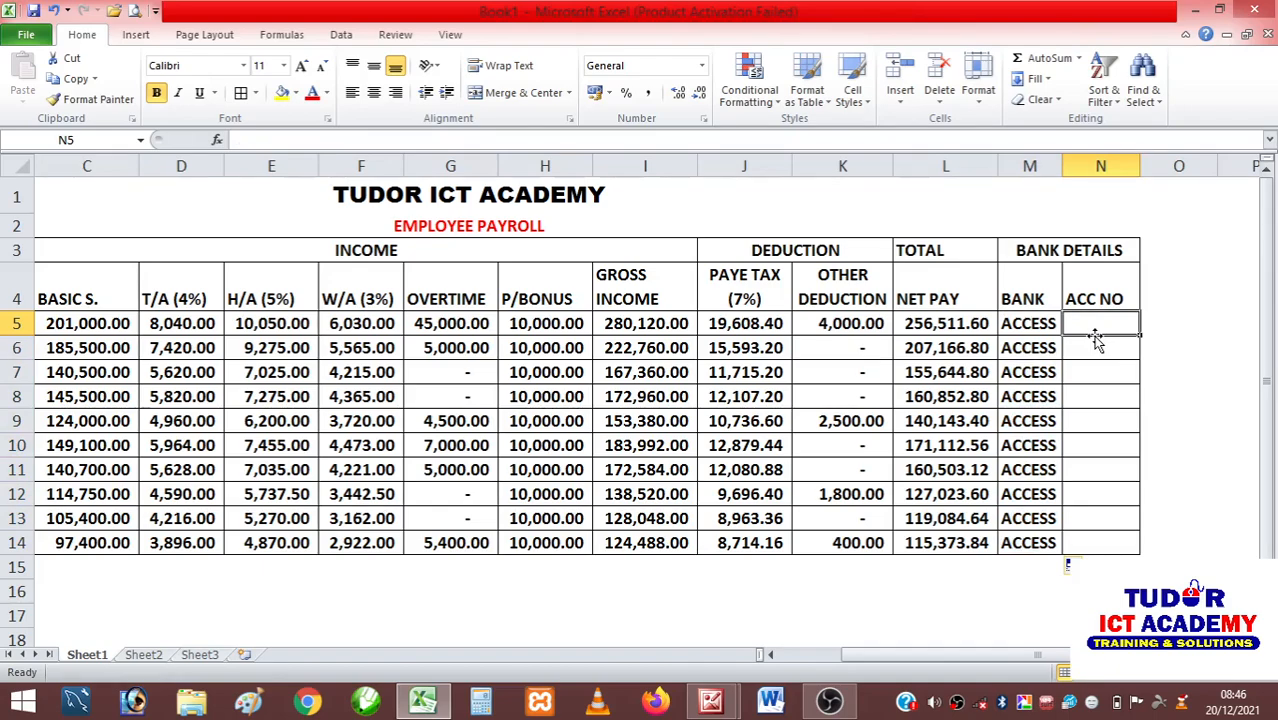
type("00124")
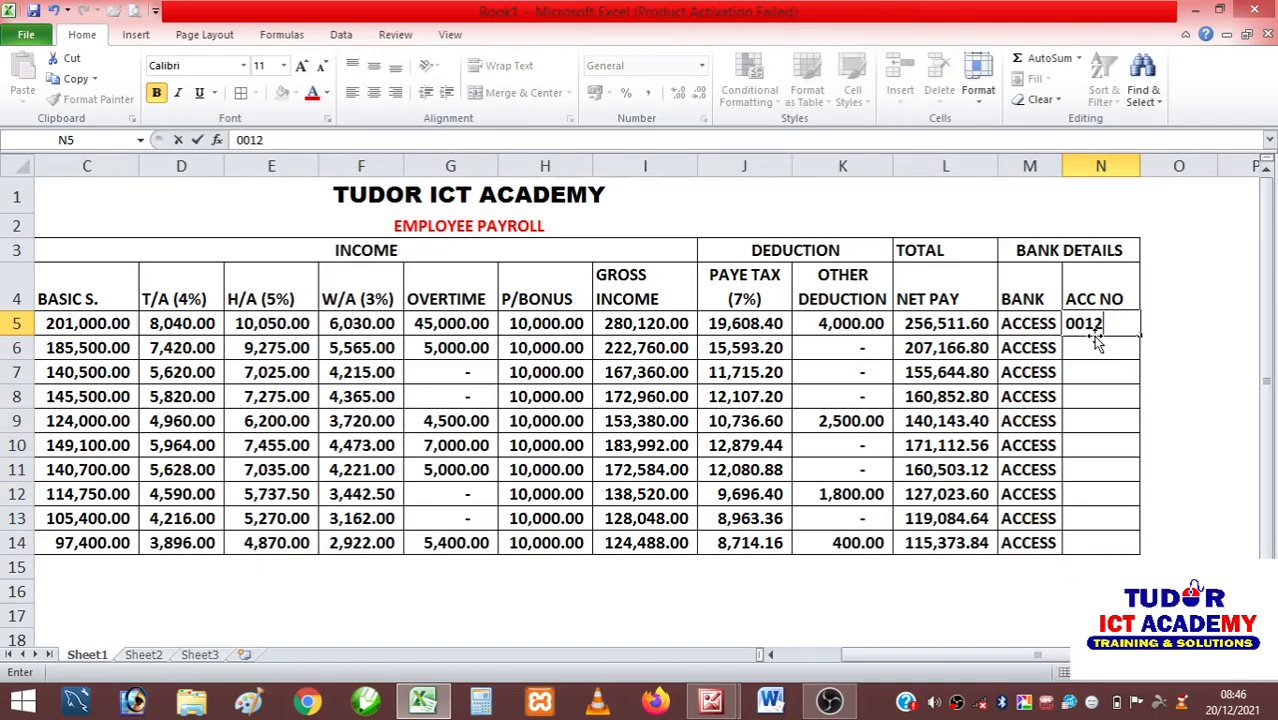
key("BackSpace")
key("BackSpace")
type("101214455")
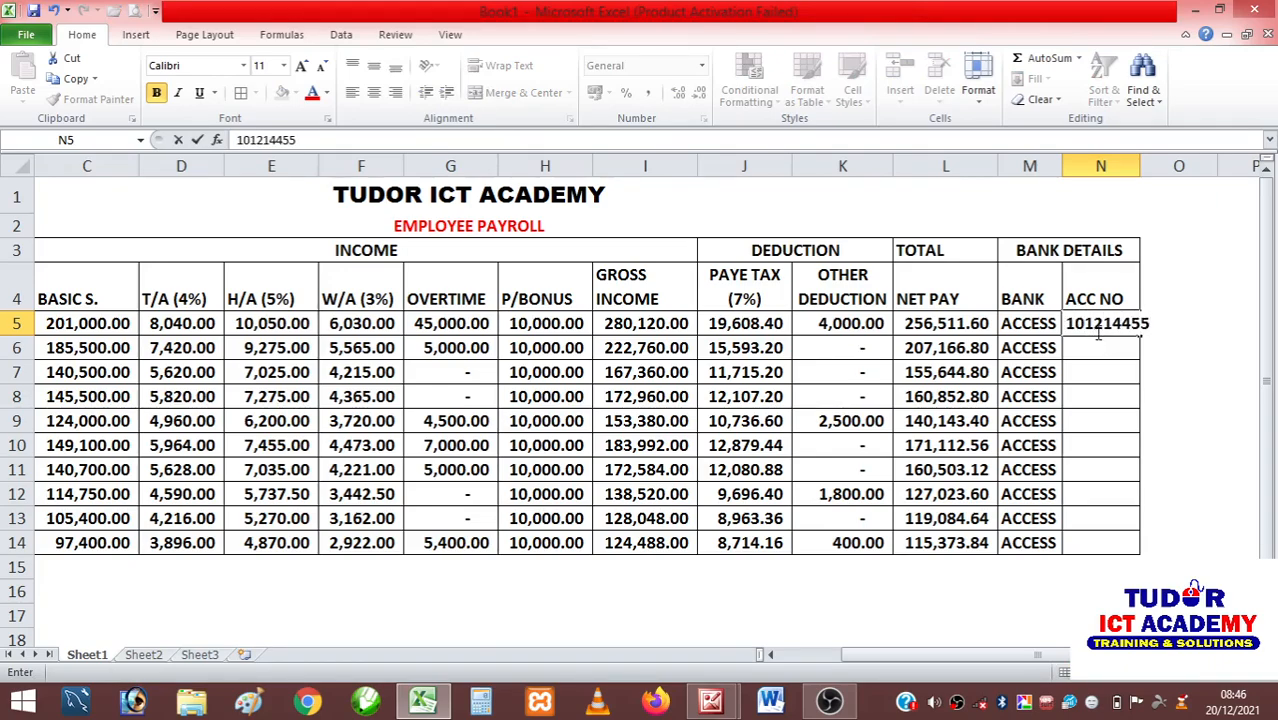
double_click(1141, 165)
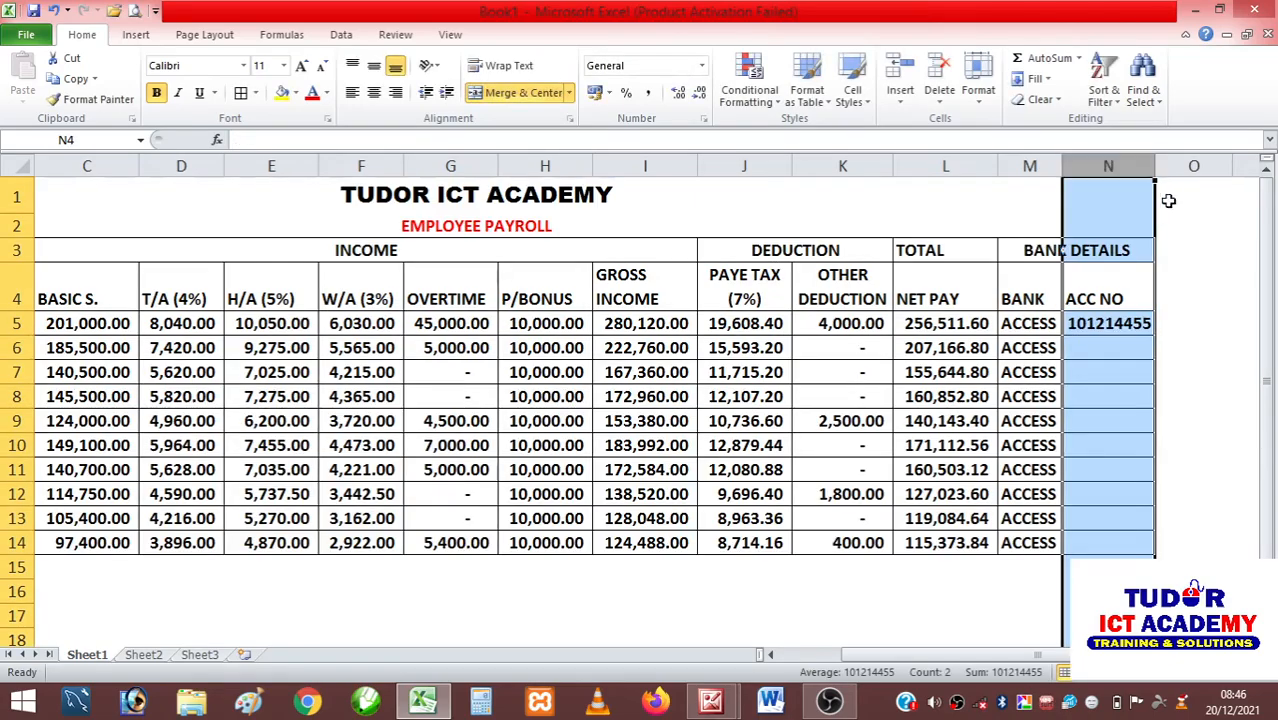
left_click(1176, 350)
left_click(1110, 318)
left_click_drag(1155, 338, 1100, 553)
left_click(1004, 594)
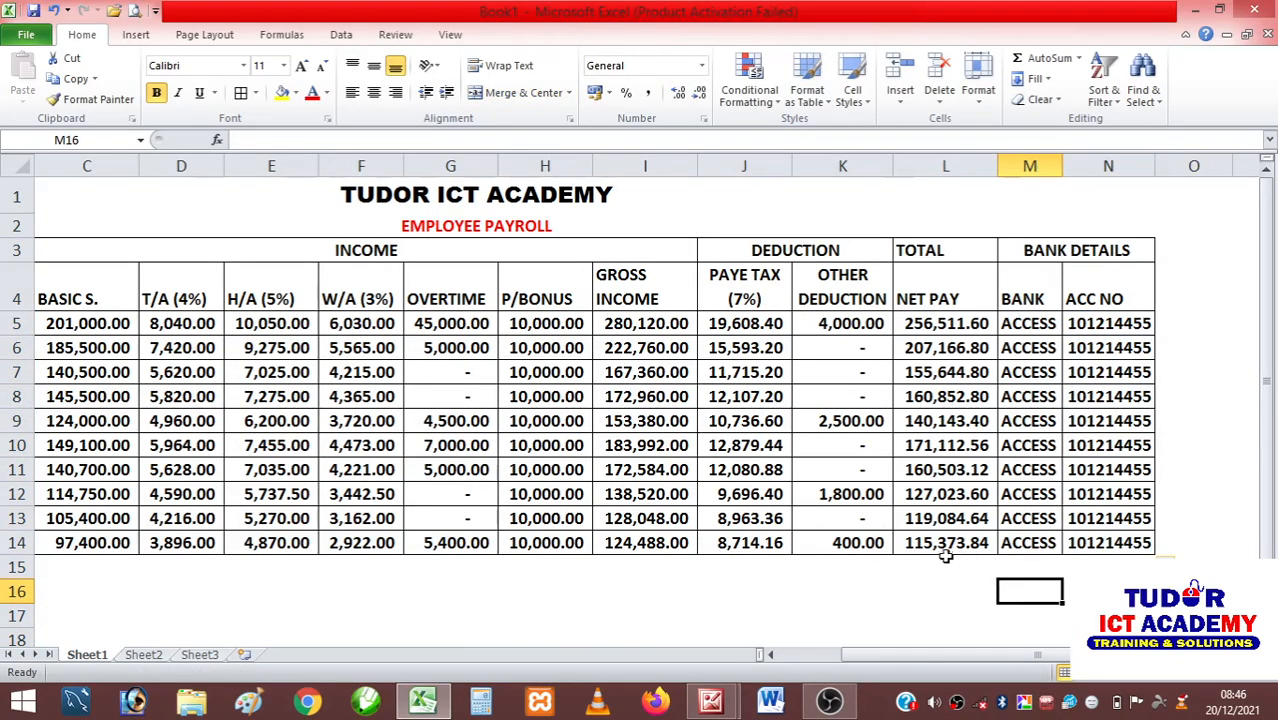
- Merge A15:B15 with borders and add a right-aligned TOTAL label
left_click_drag(950, 660, 789, 656)
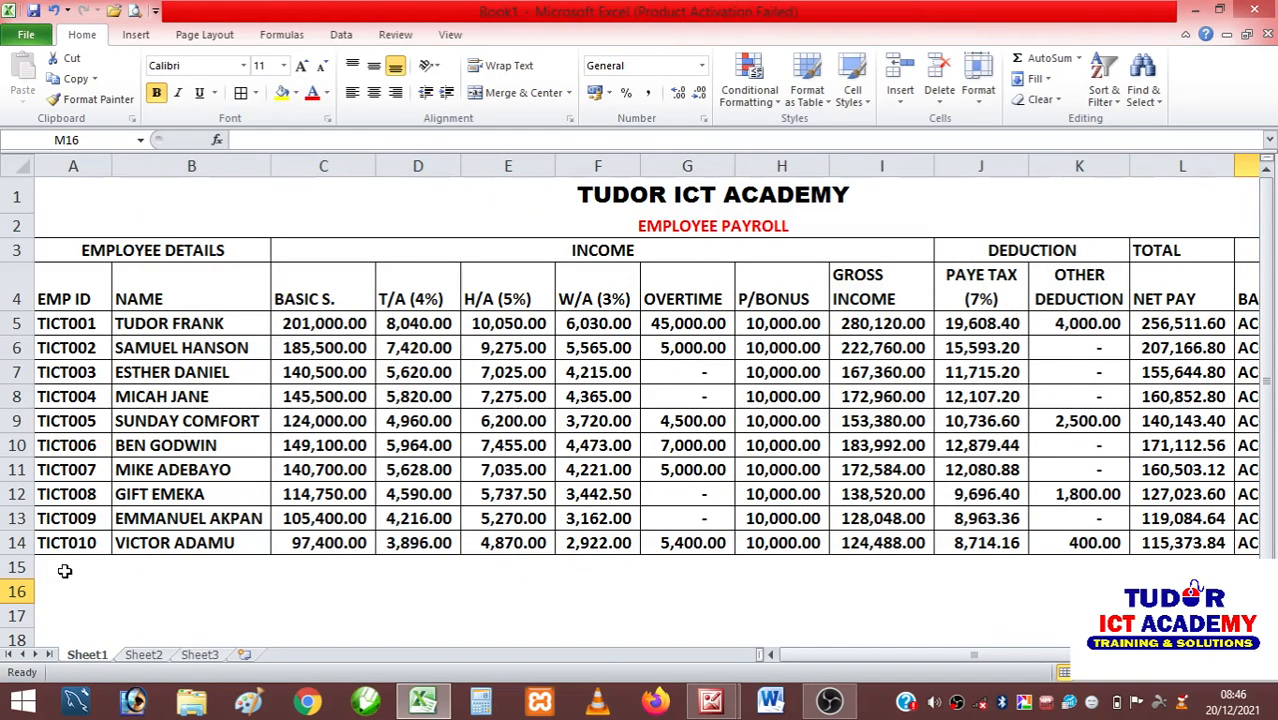
left_click_drag(55, 567, 262, 568)
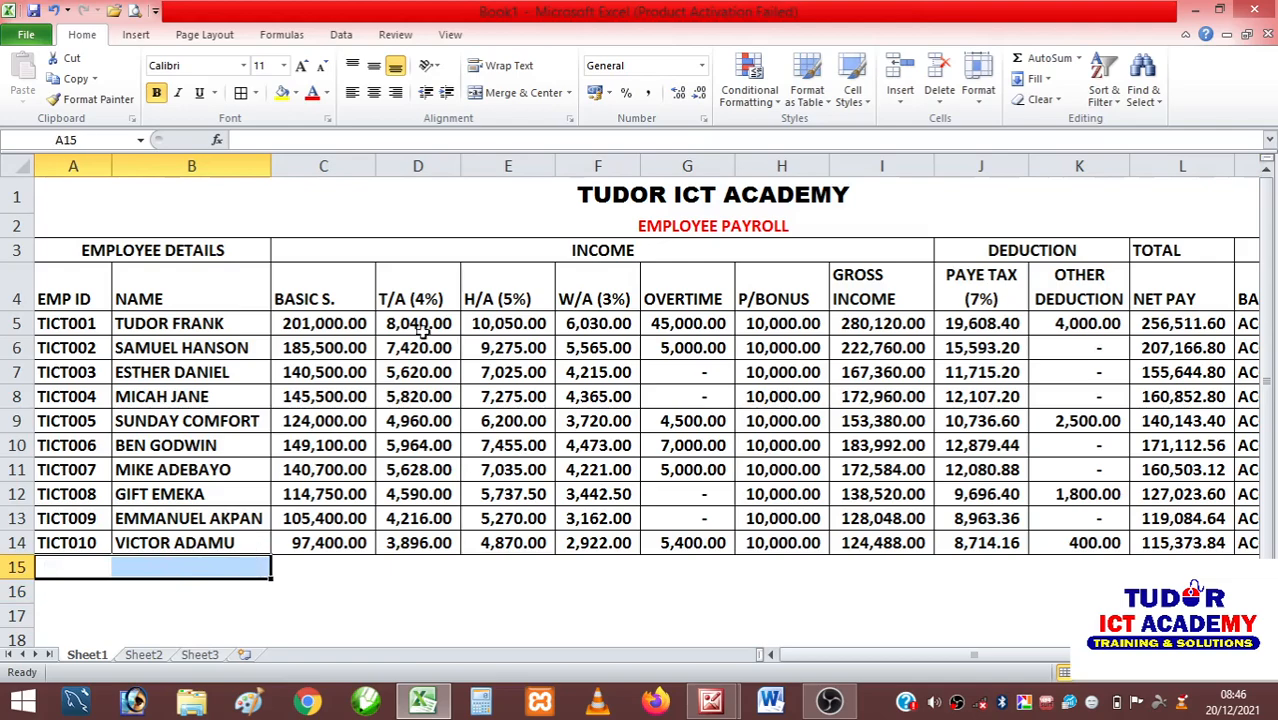
left_click(518, 93)
left_click(244, 96)
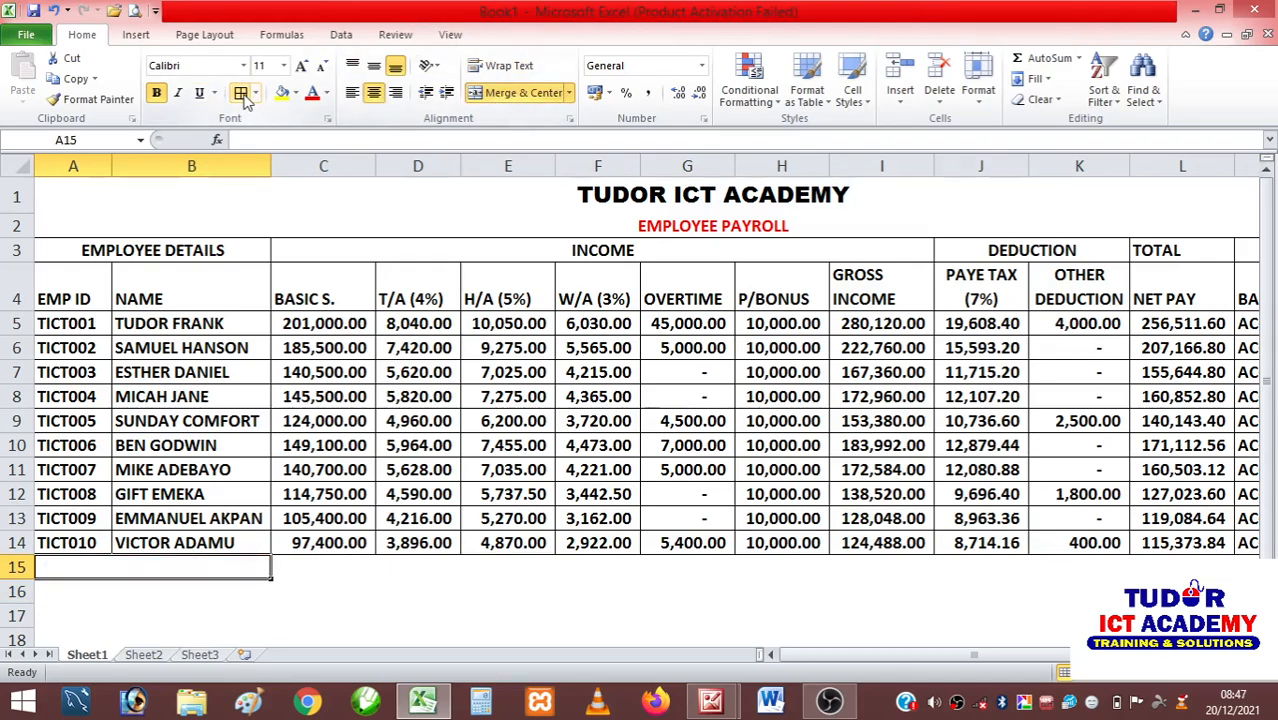
type("TOTA")
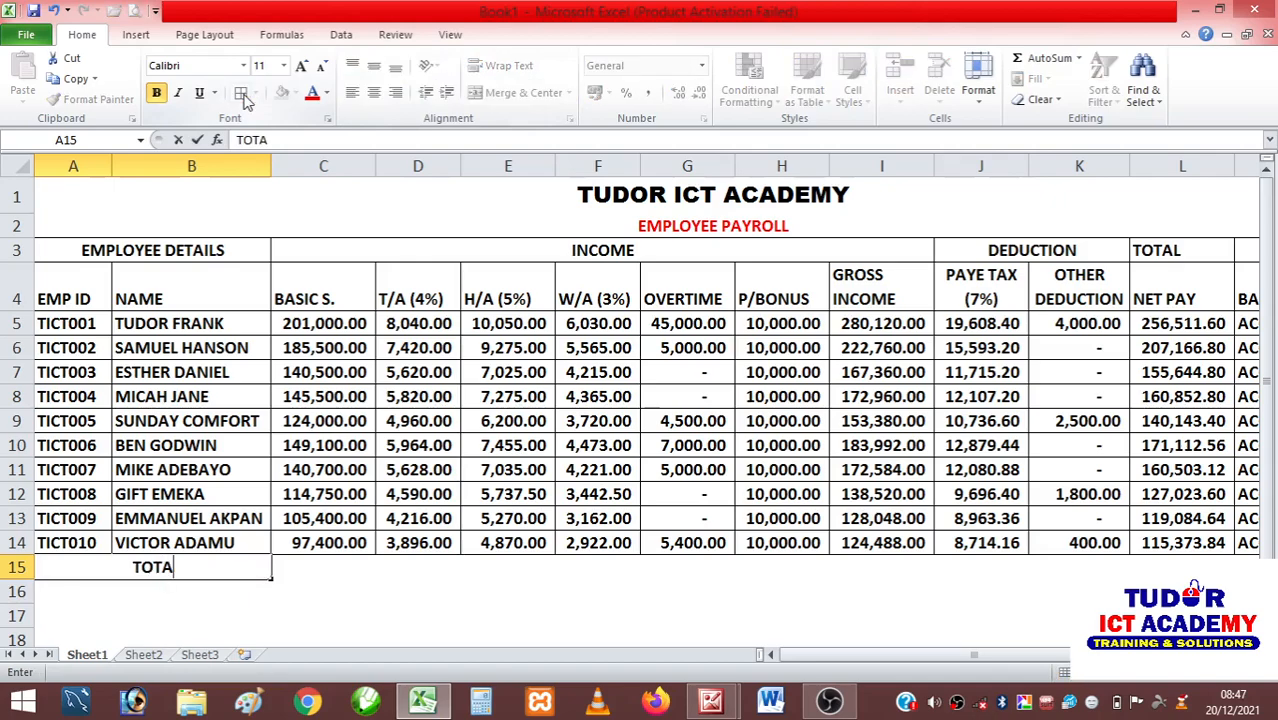
type("L")
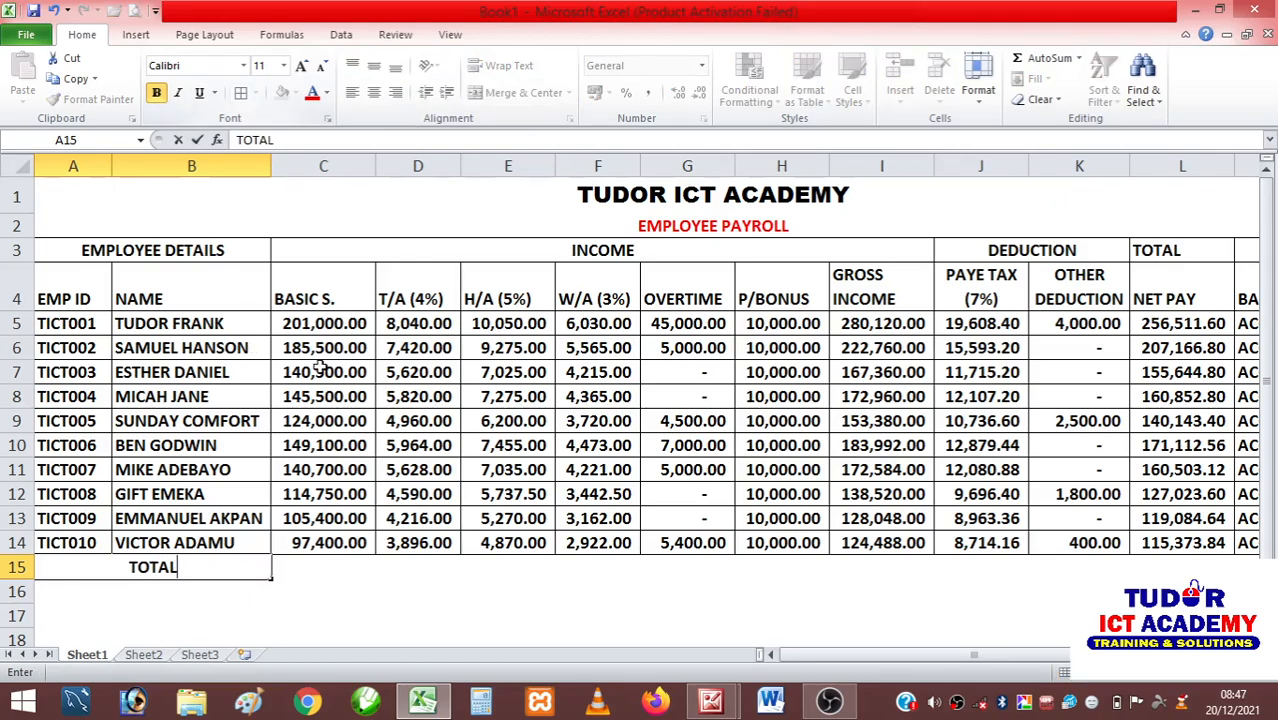
left_click(346, 594)
left_click(194, 574)
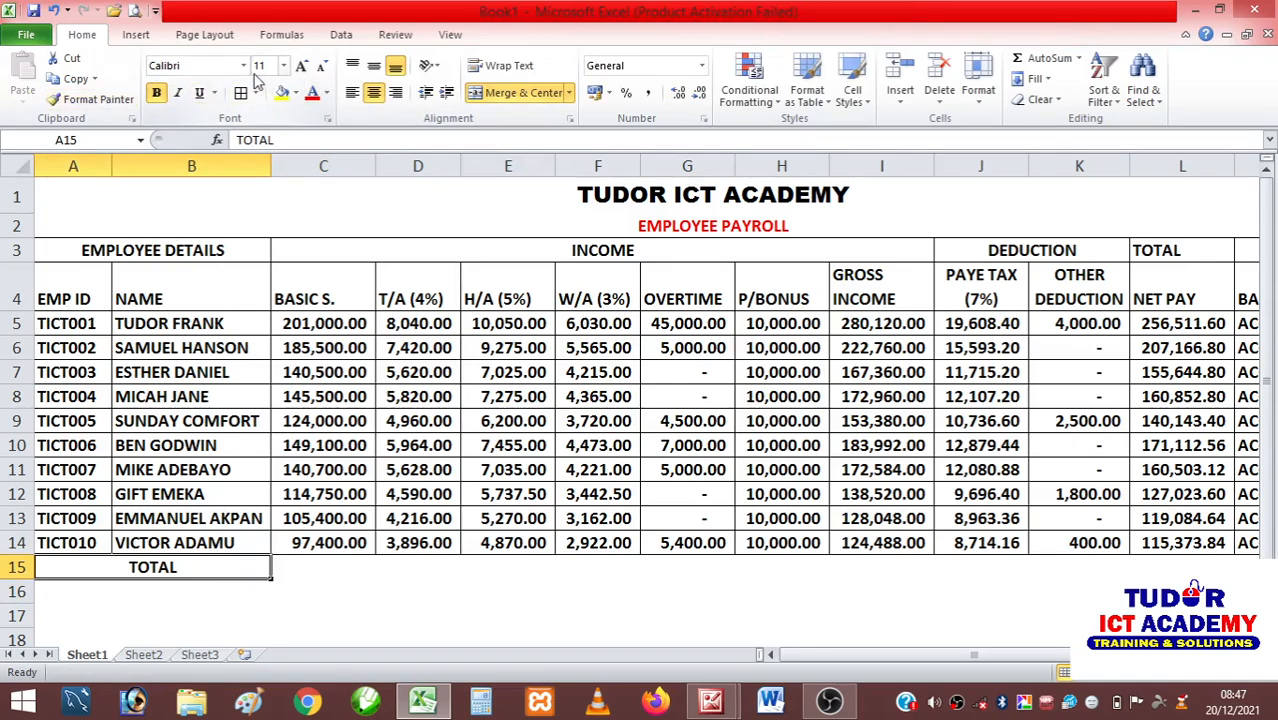
left_click(398, 97)
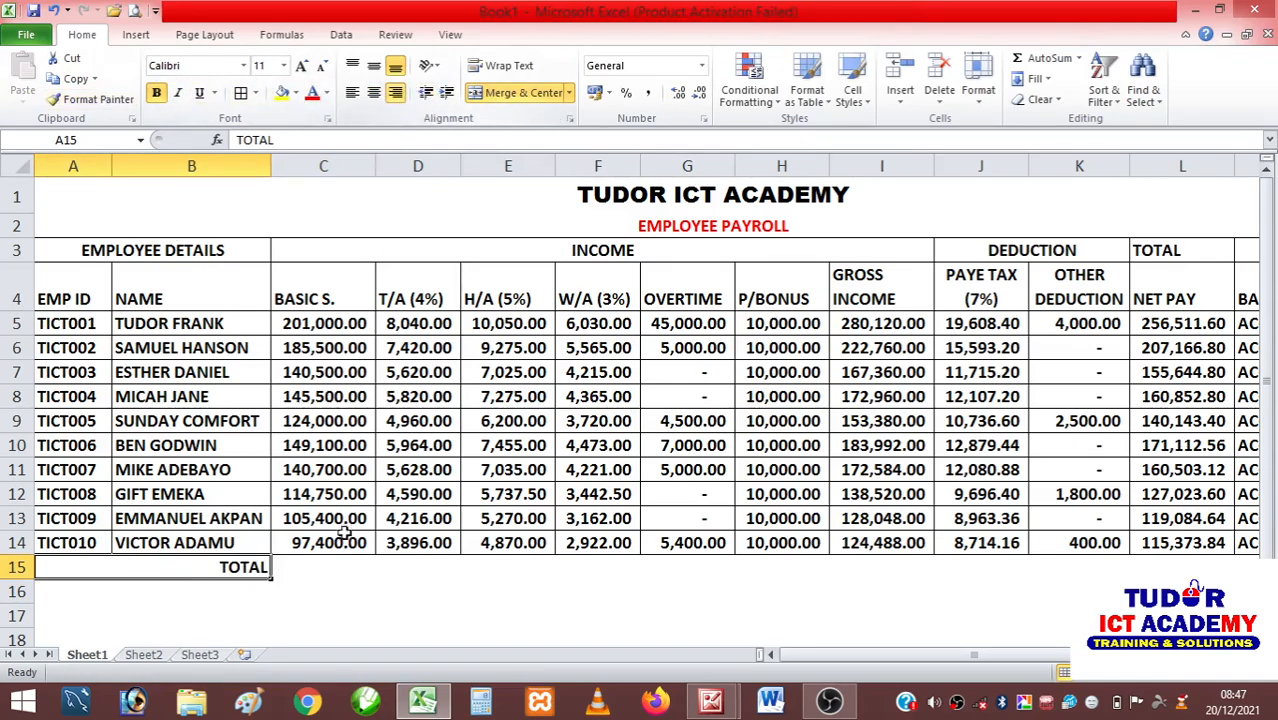
left_click(341, 615)
left_click(298, 569)
left_click_drag(298, 569, 1180, 568)
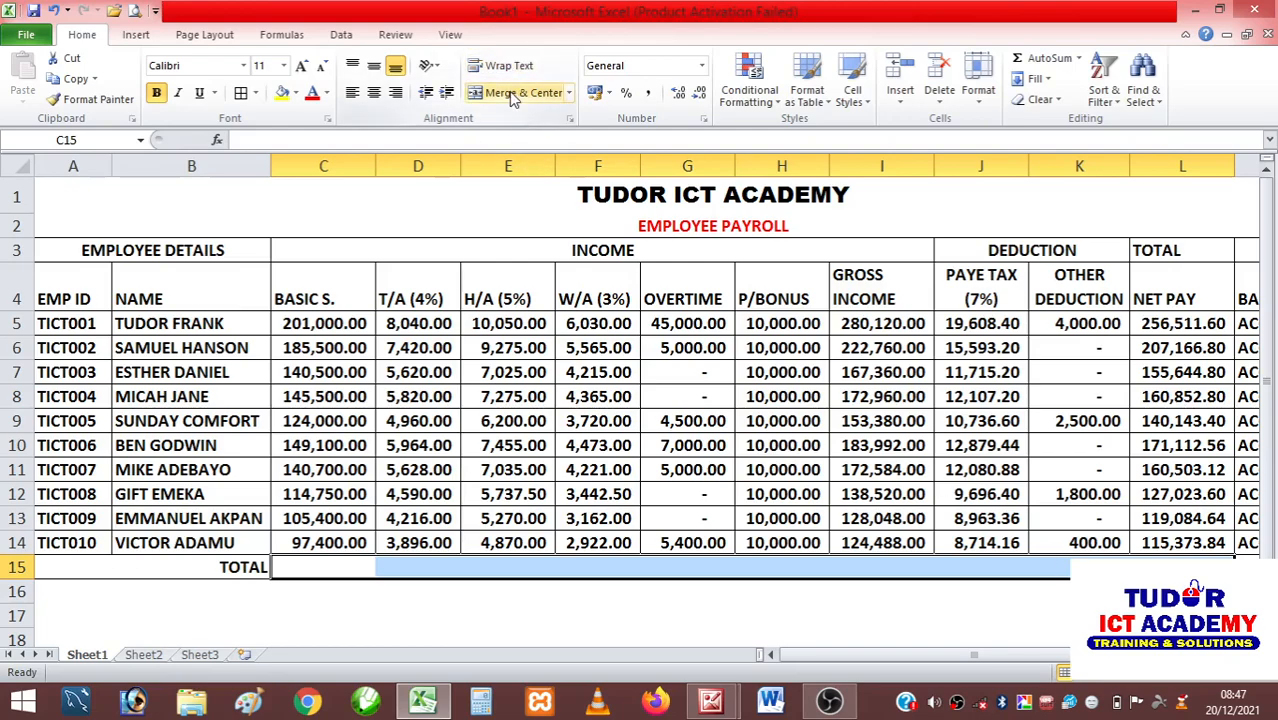
- Border C15:L15, AutoSum C15 to 1,403,850.00, and copy the sum across to L15
left_click(240, 92)
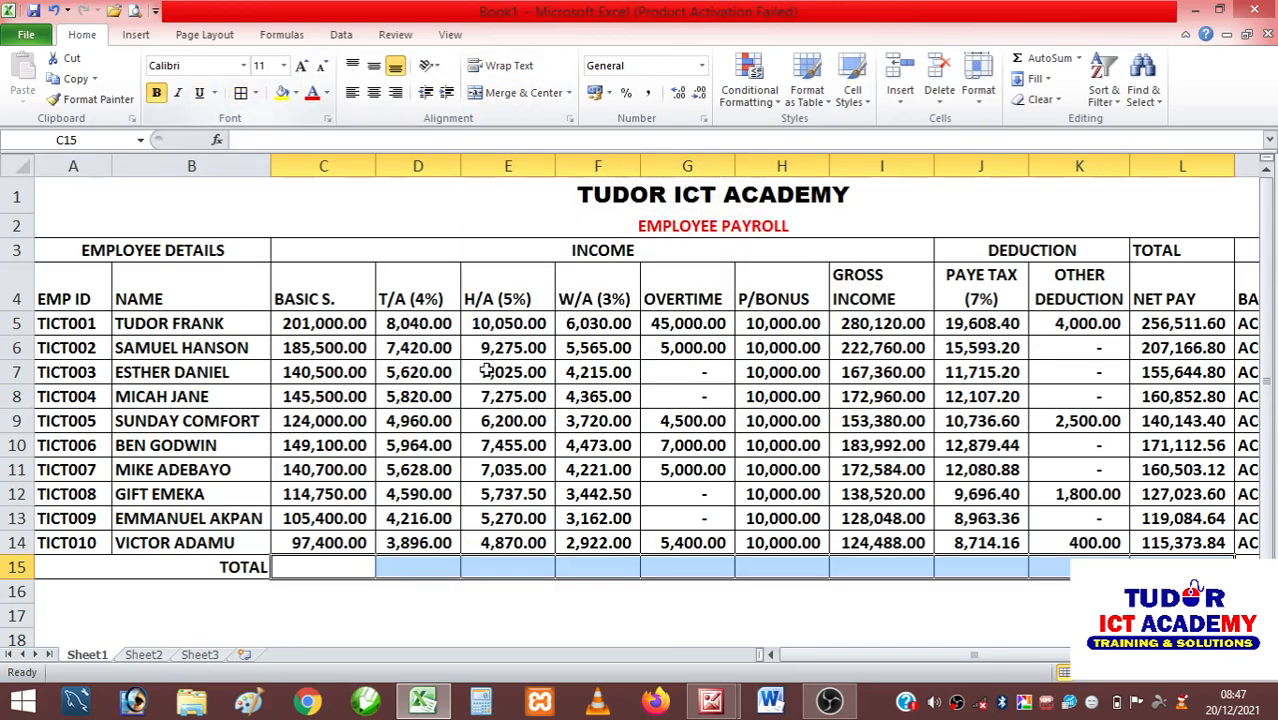
left_click(490, 606)
left_click(343, 575)
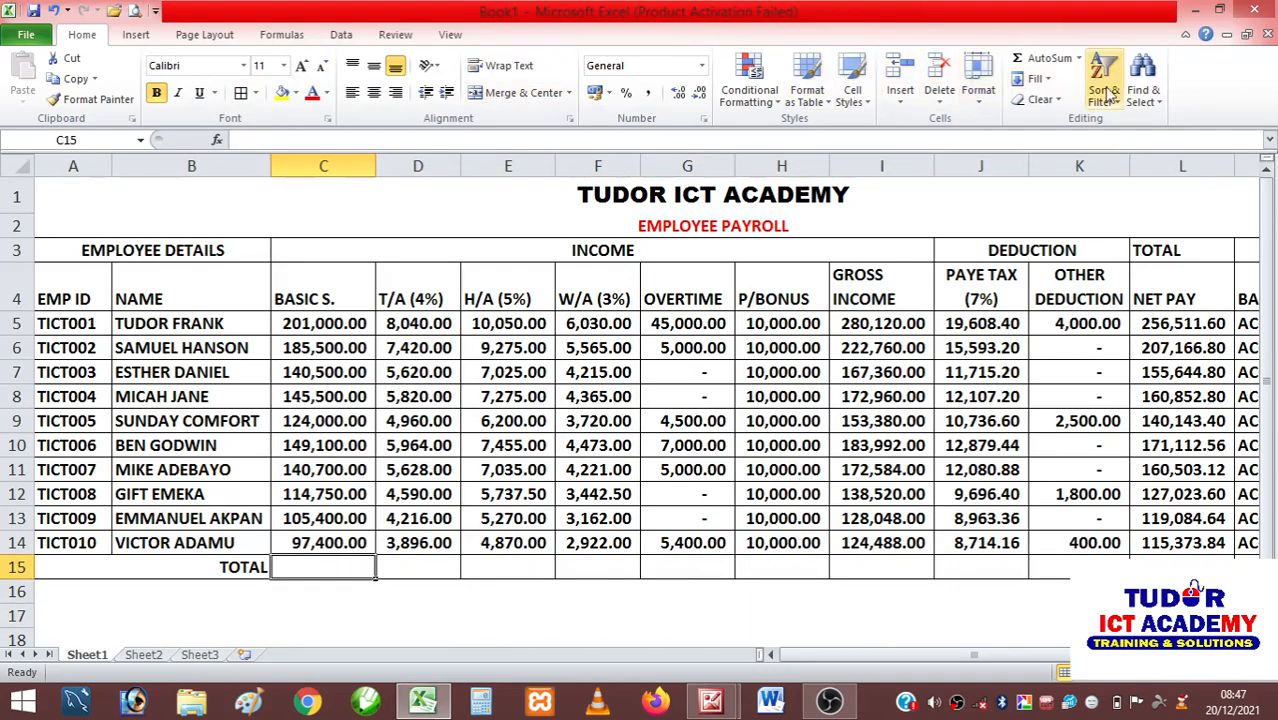
left_click(1050, 59)
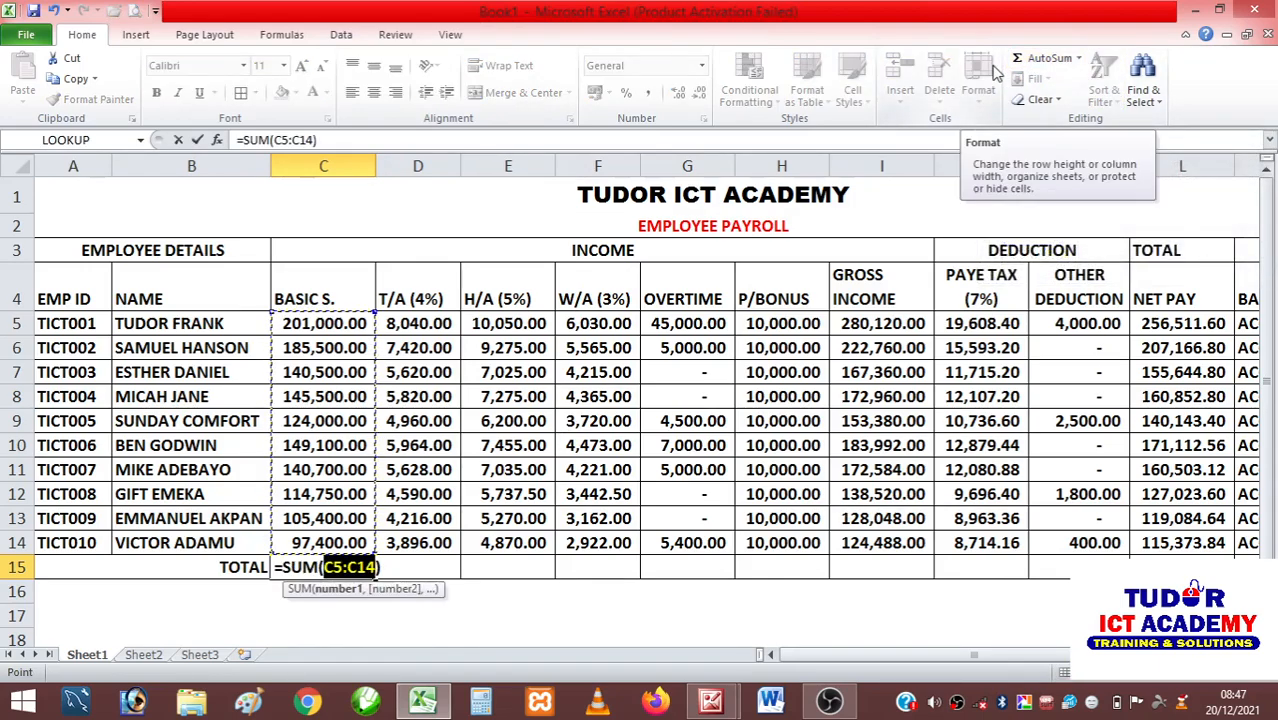
key("Return")
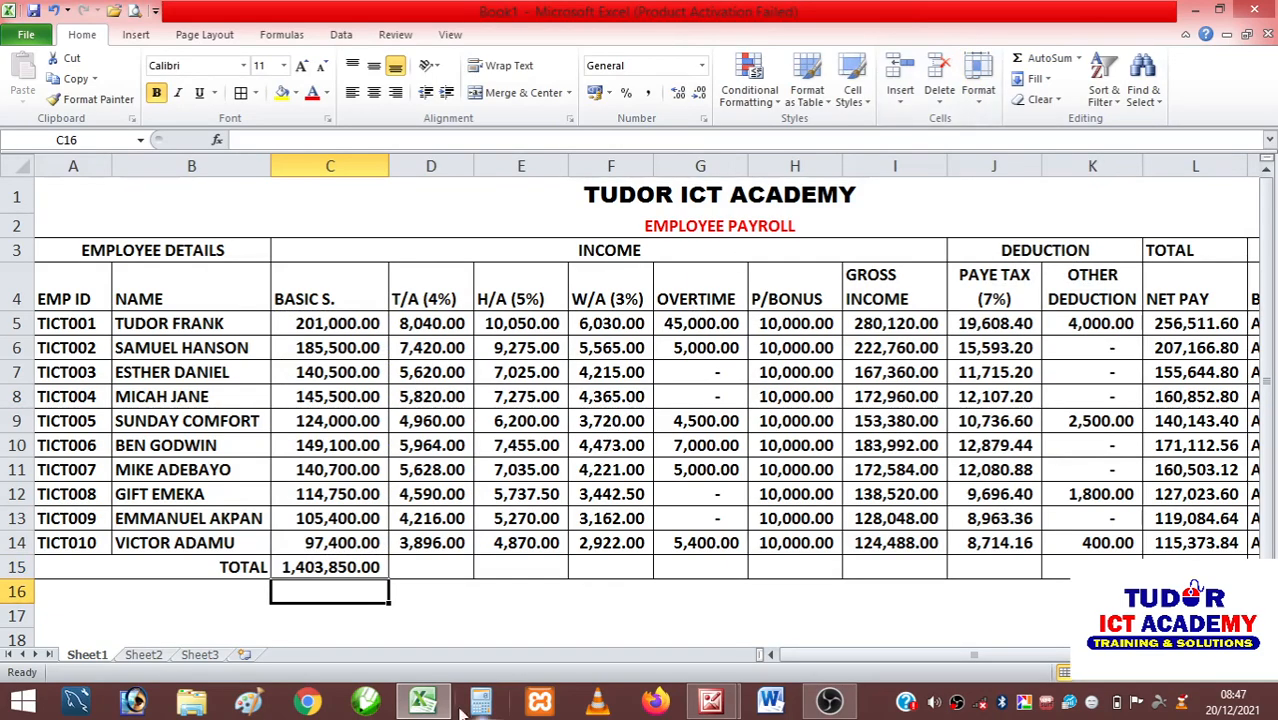
left_click(438, 606)
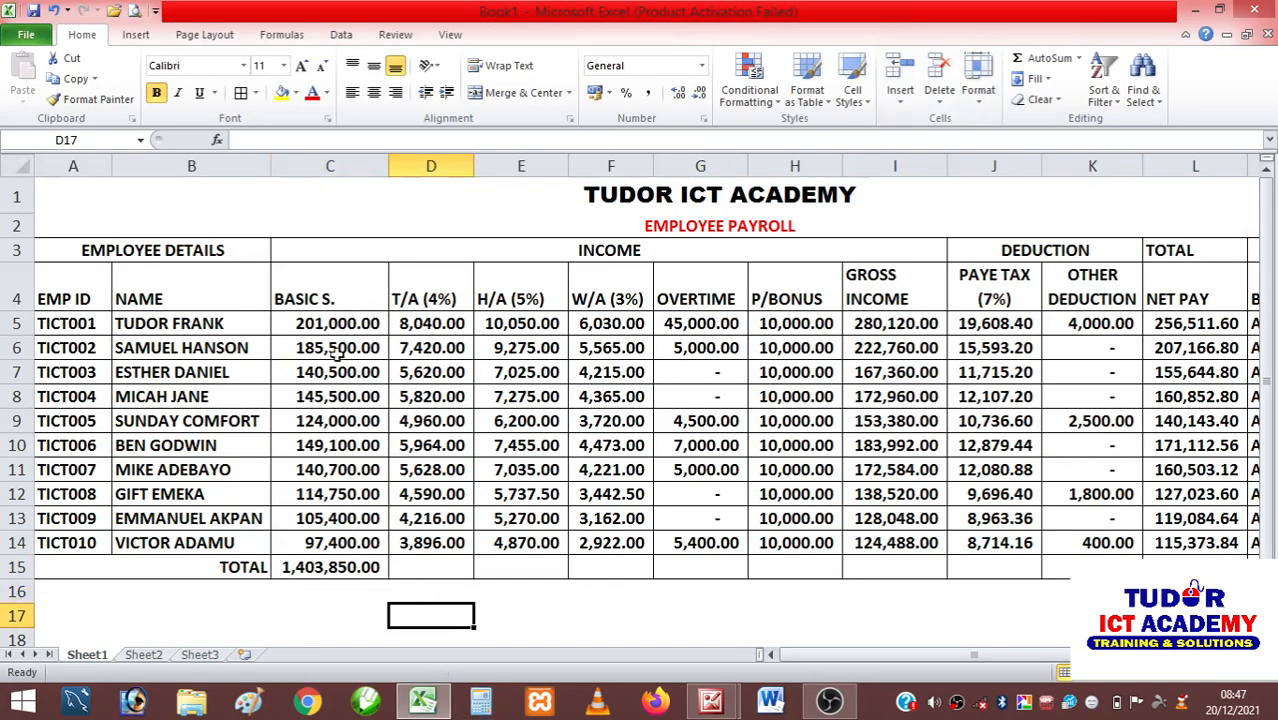
left_click(345, 567)
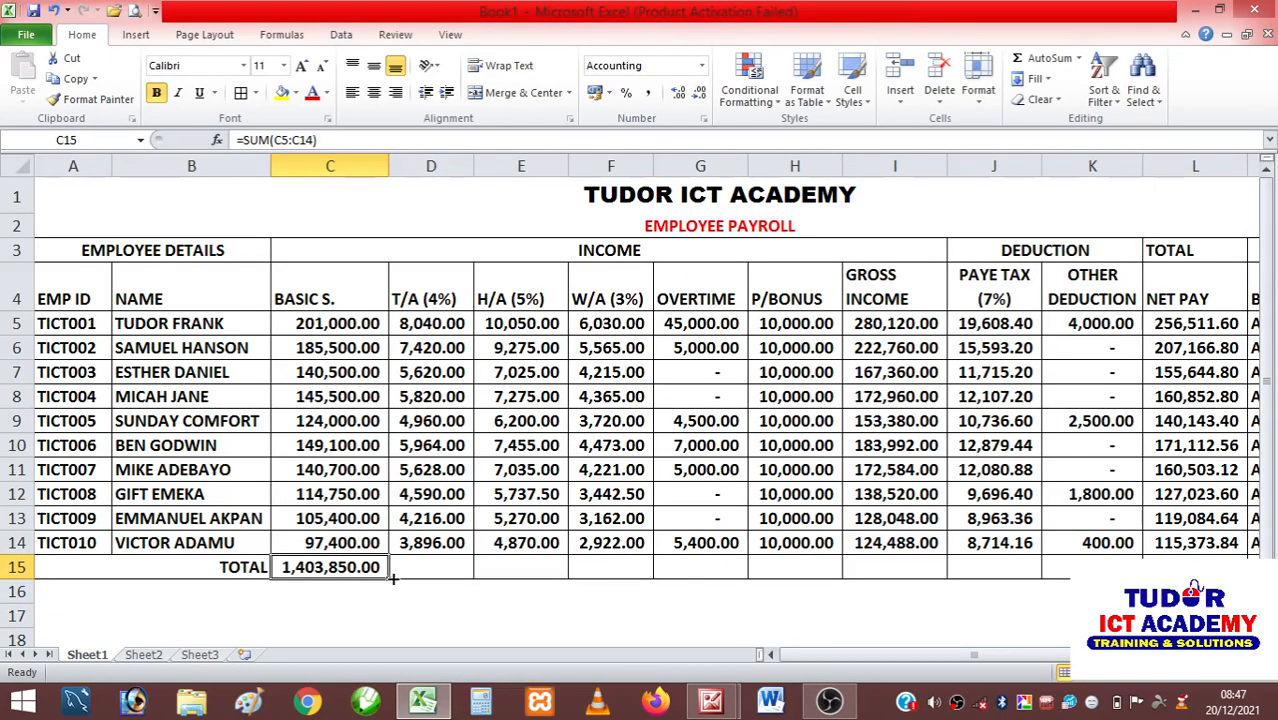
left_click_drag(393, 580, 1195, 576)
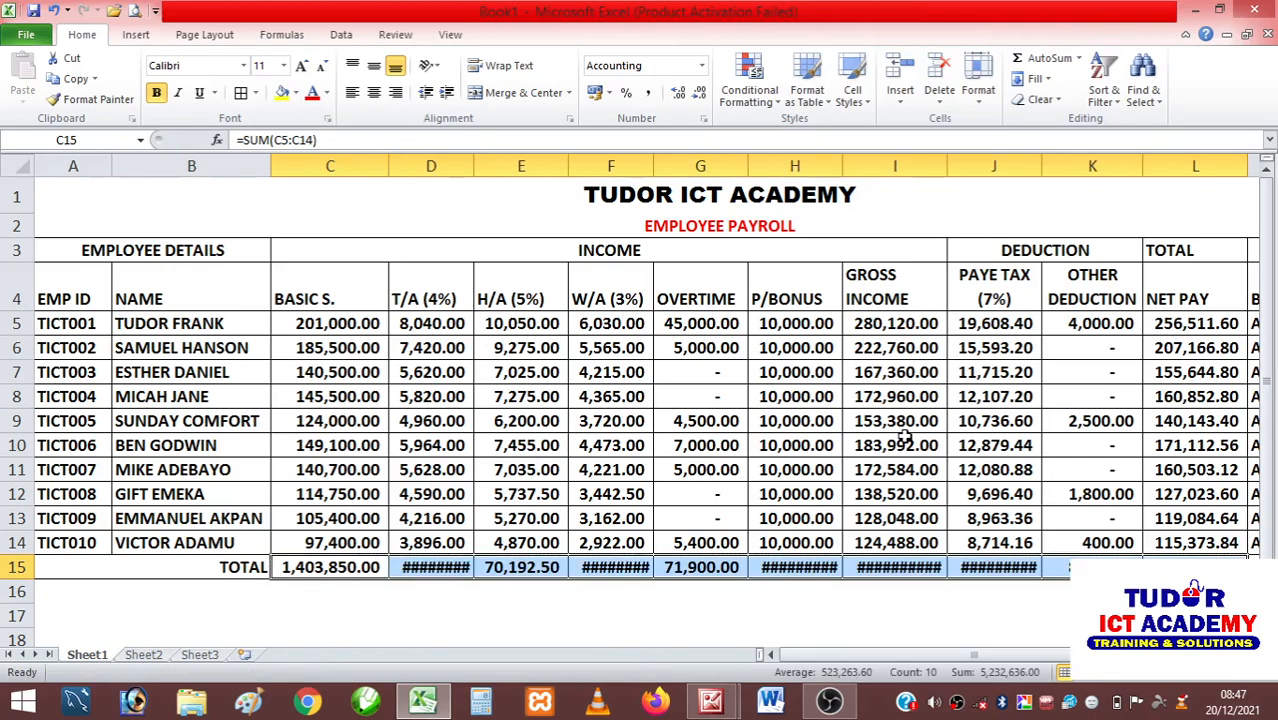
- Autofit columns J, I, H, F and D so totals like 1,744,212.00 gross income show
double_click(1043, 157)
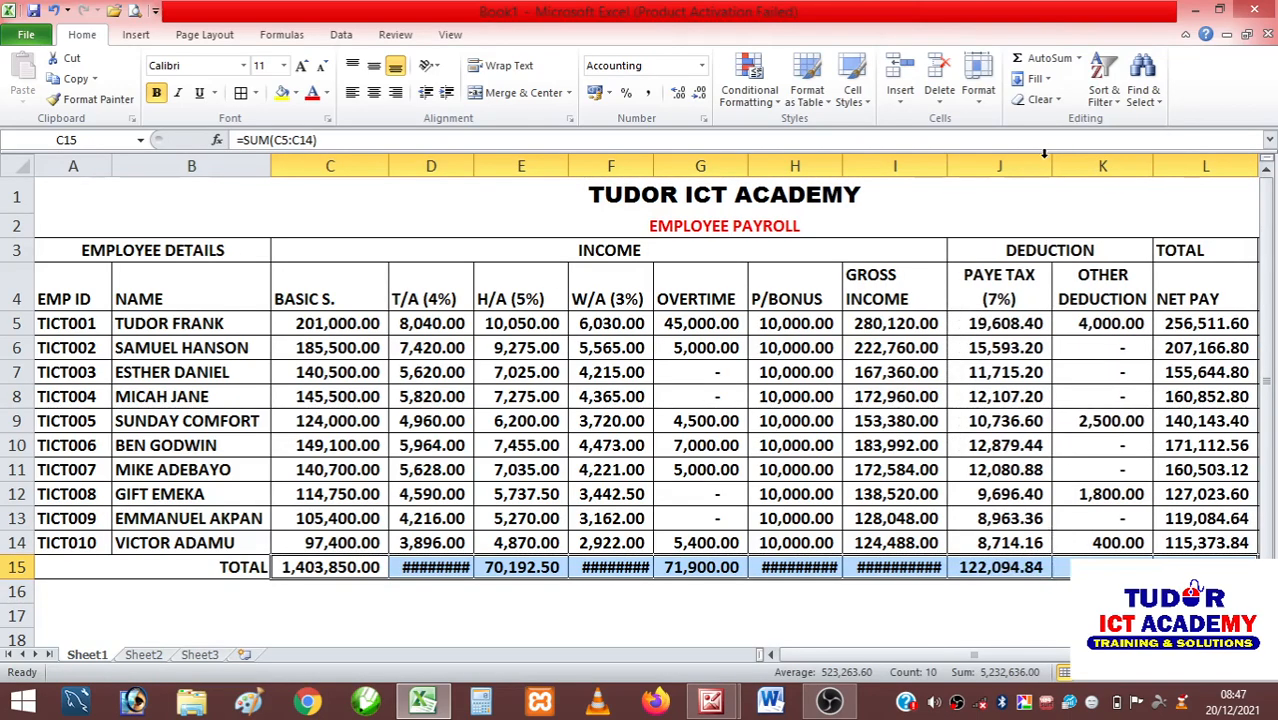
double_click(946, 166)
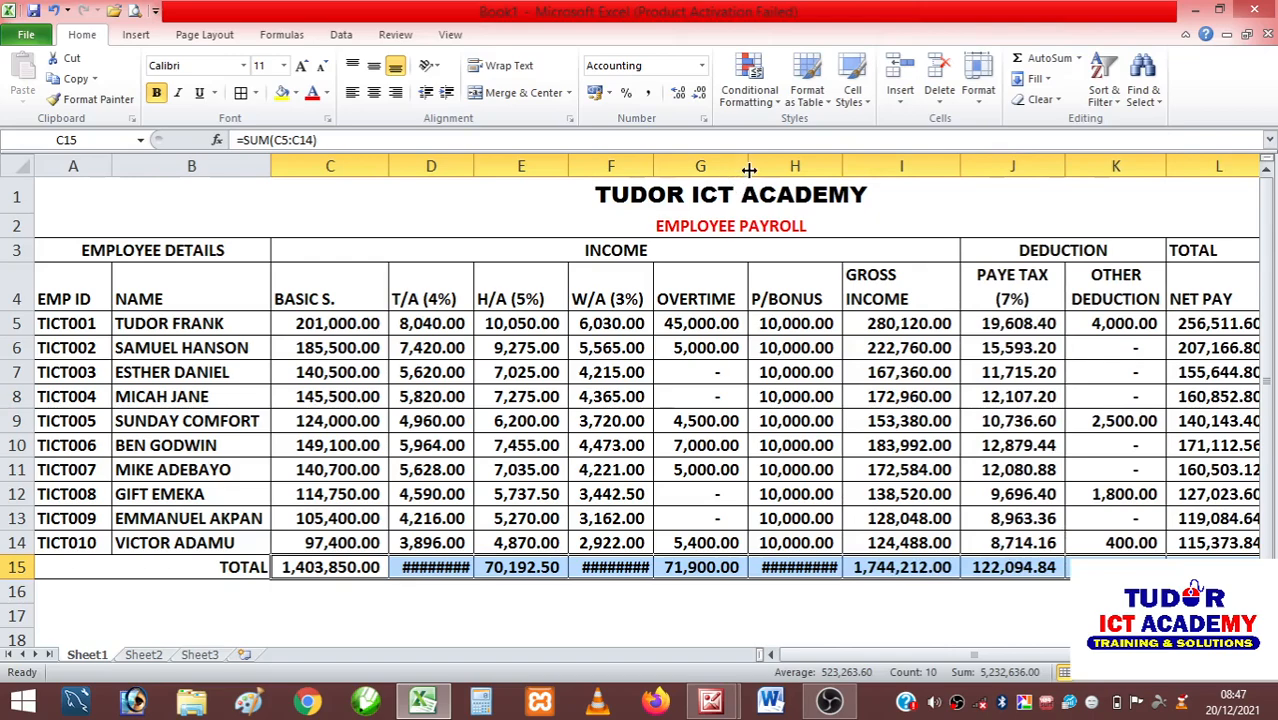
double_click(842, 166)
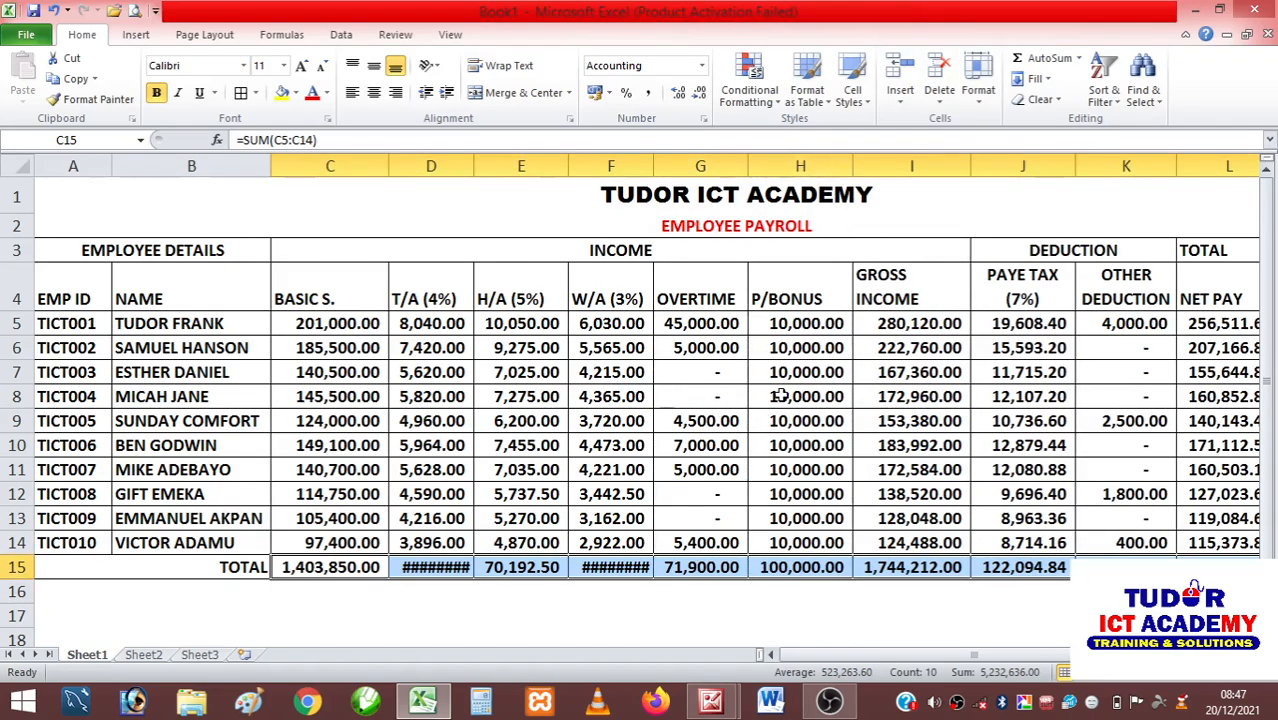
double_click(654, 166)
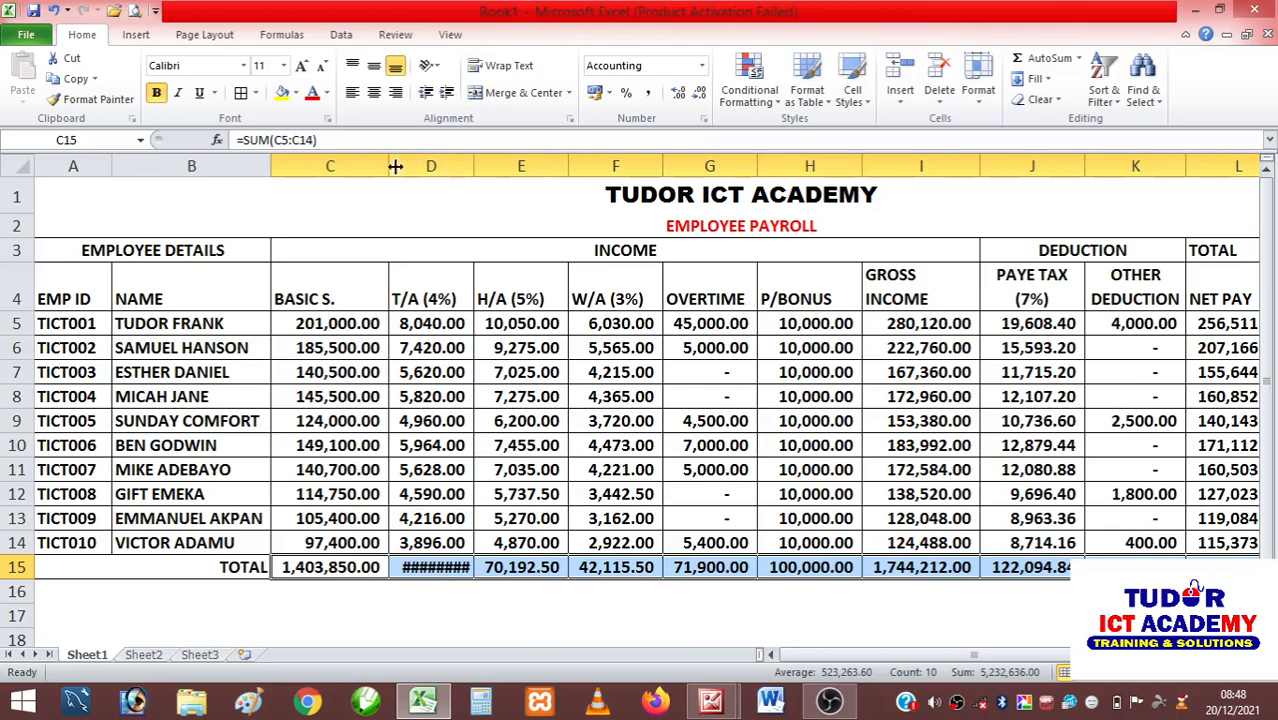
double_click(474, 167)
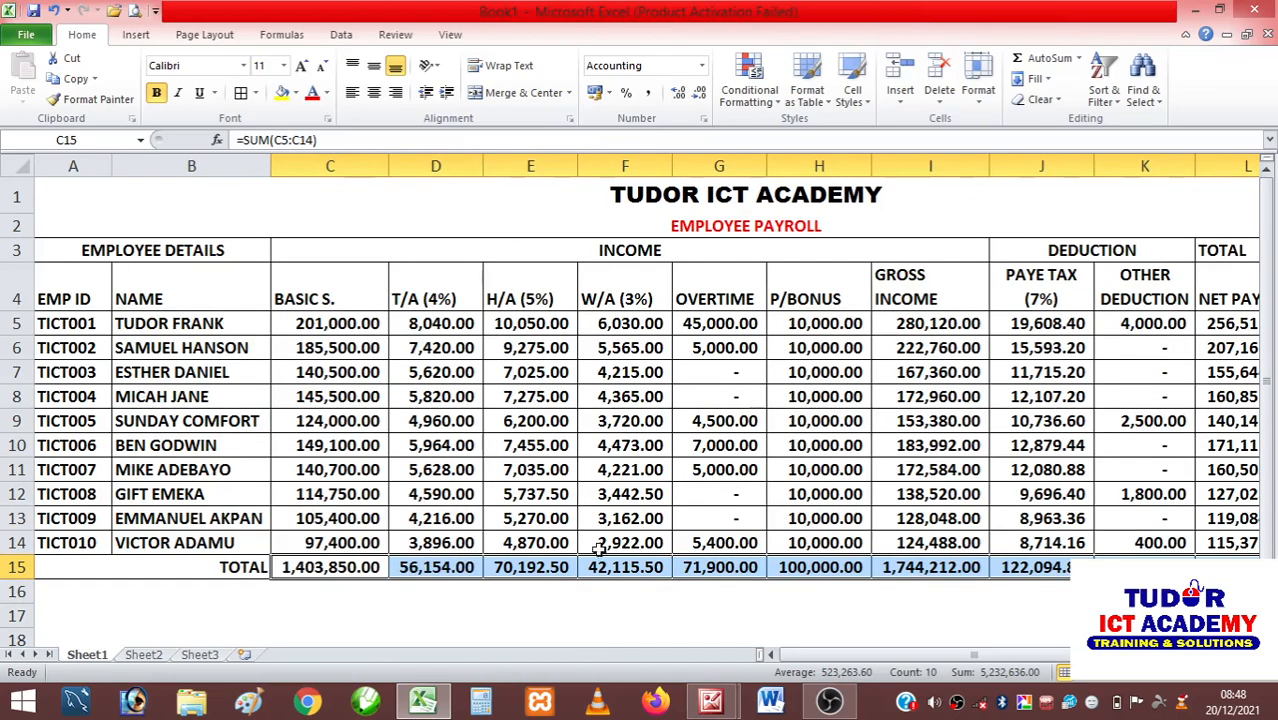
left_click(650, 607)
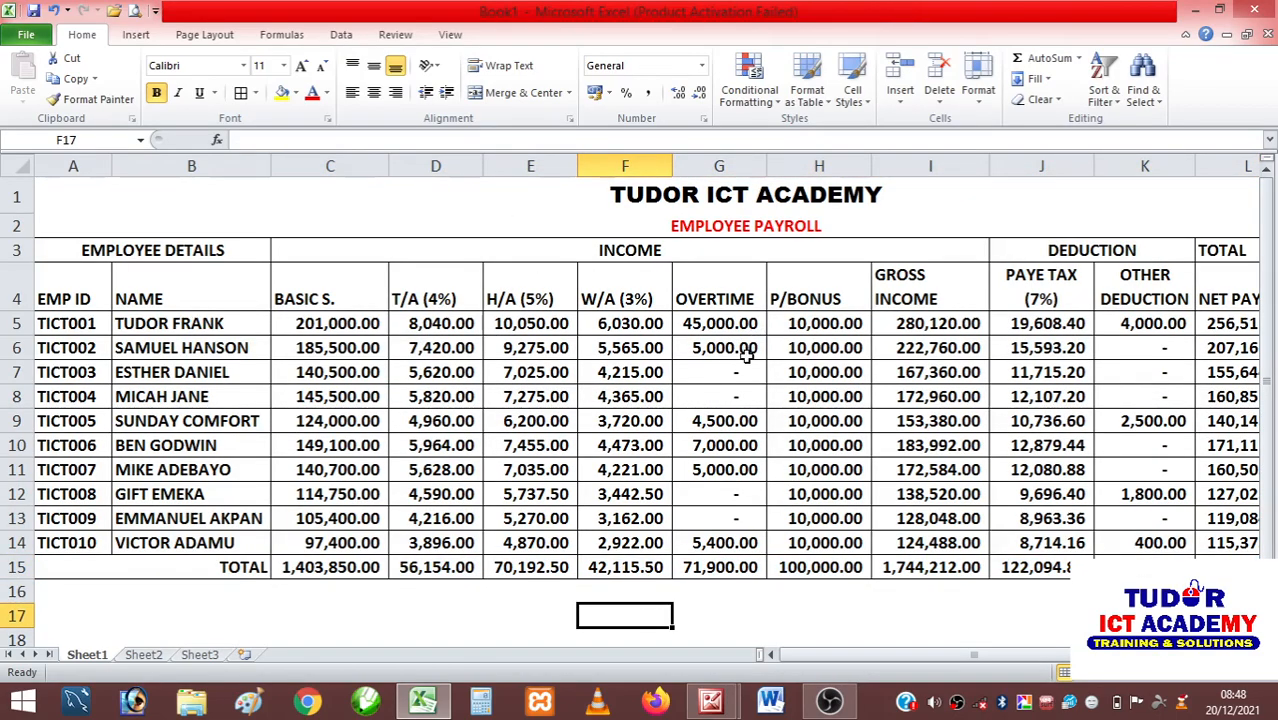
- Autofit column L so the 1,613,417.16 net pay total displays in full
scroll(746, 355, "down", 1)
scroll(746, 357, "down", 1)
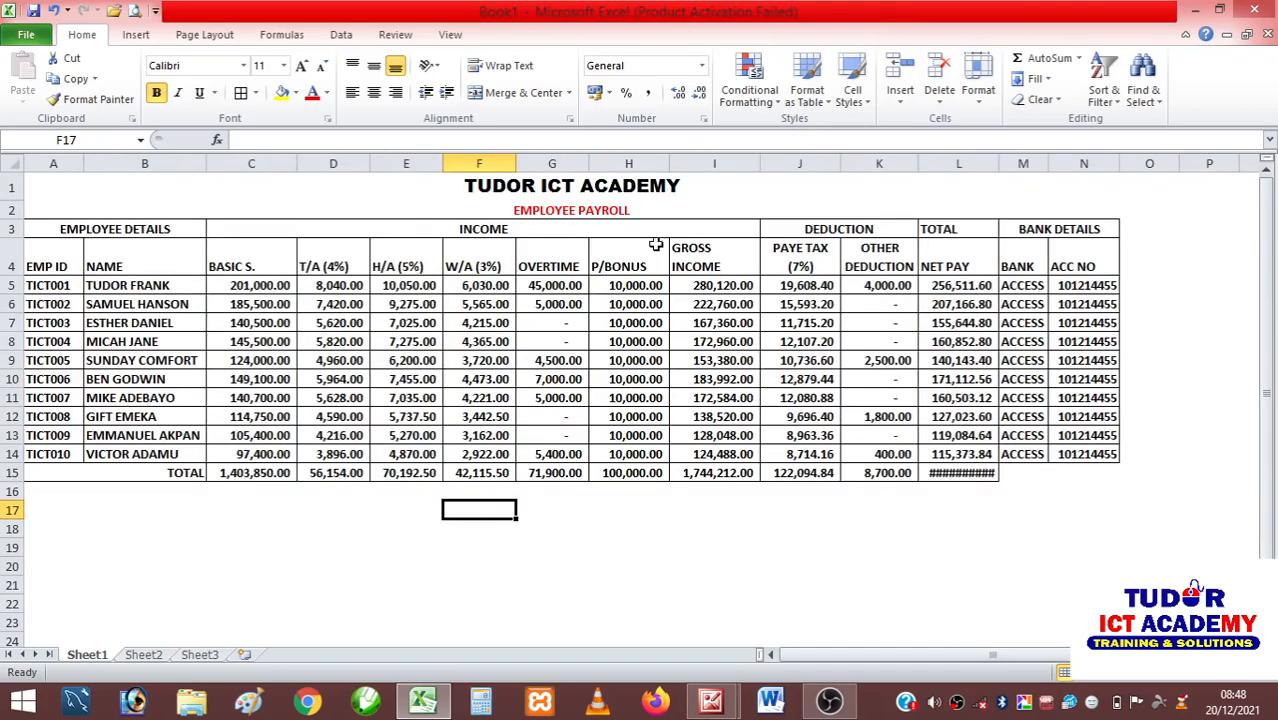
scroll(636, 219, "up", 1)
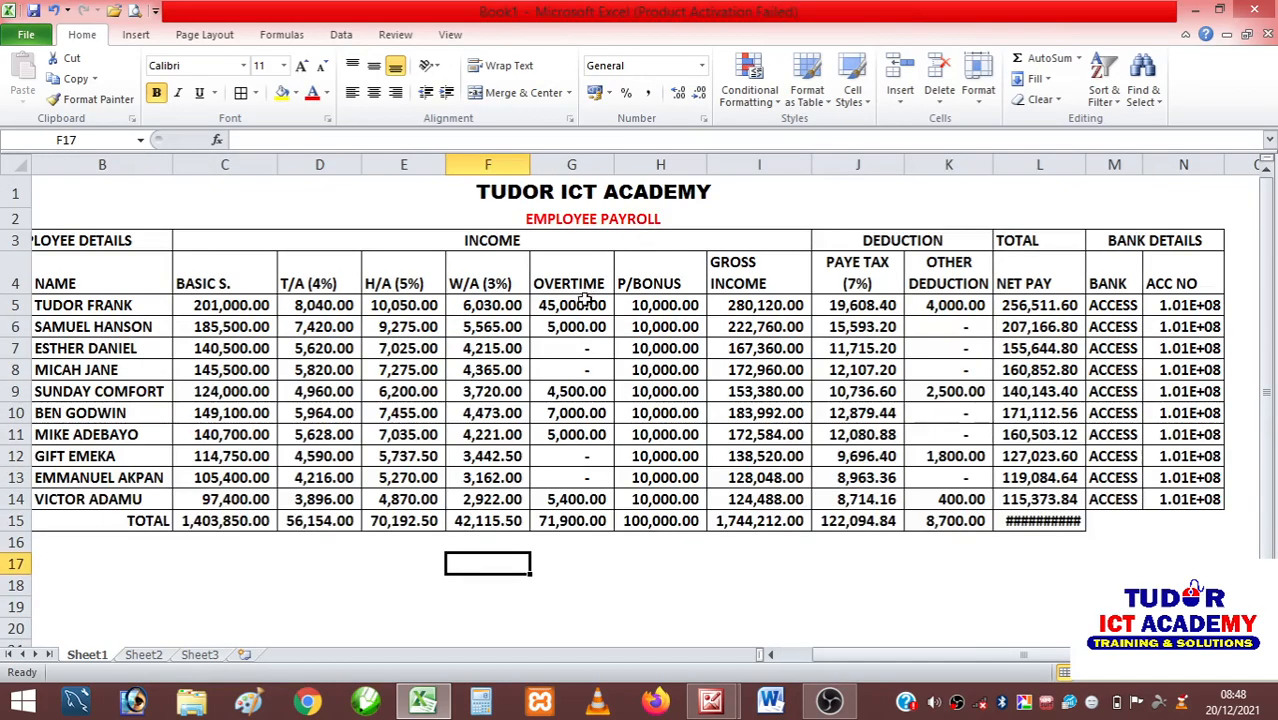
scroll(623, 380, "up", 1)
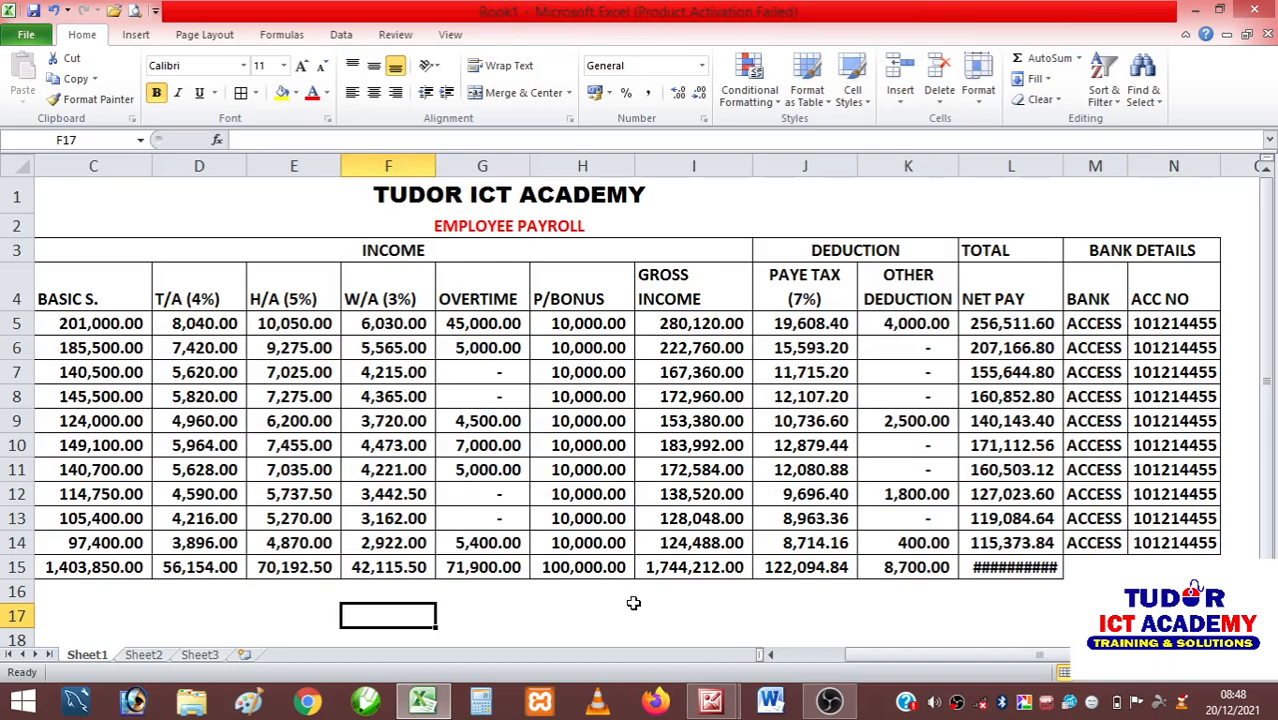
left_click_drag(893, 656, 1040, 664)
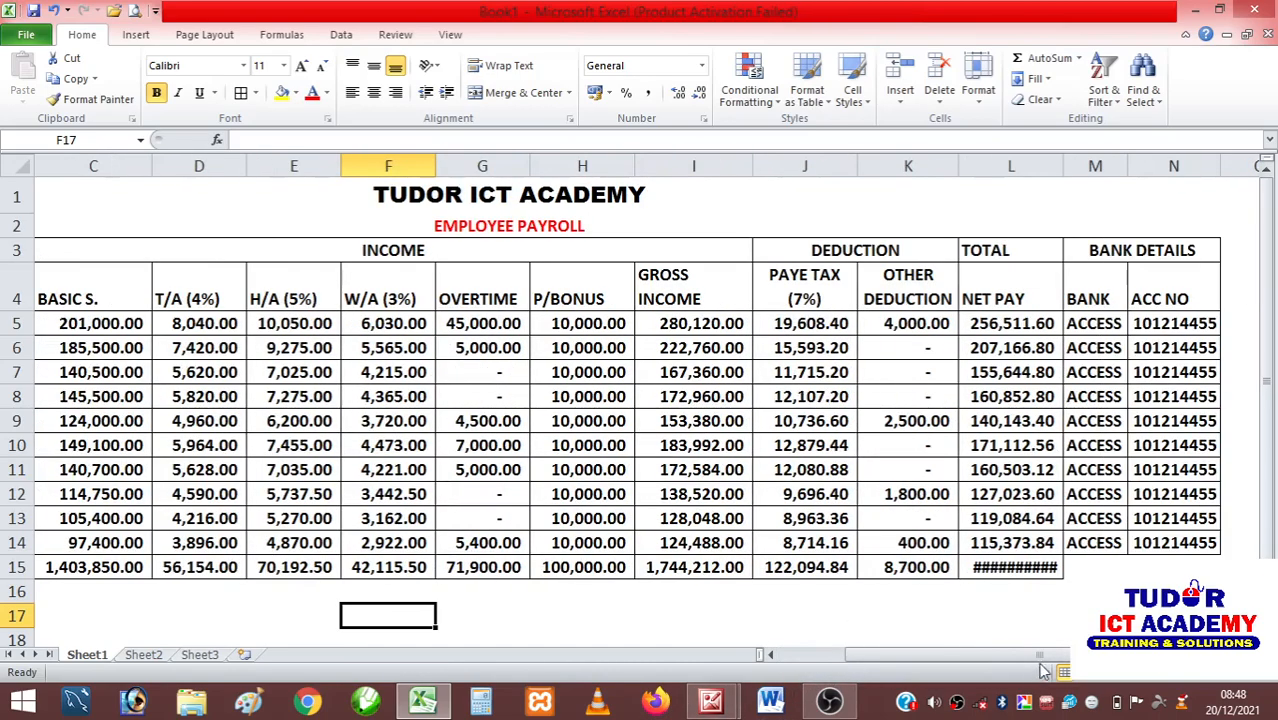
double_click(1063, 165)
mouse_move(920, 662)
left_mouse_down()
mouse_move(884, 666)
mouse_move(935, 656)
left_mouse_up()
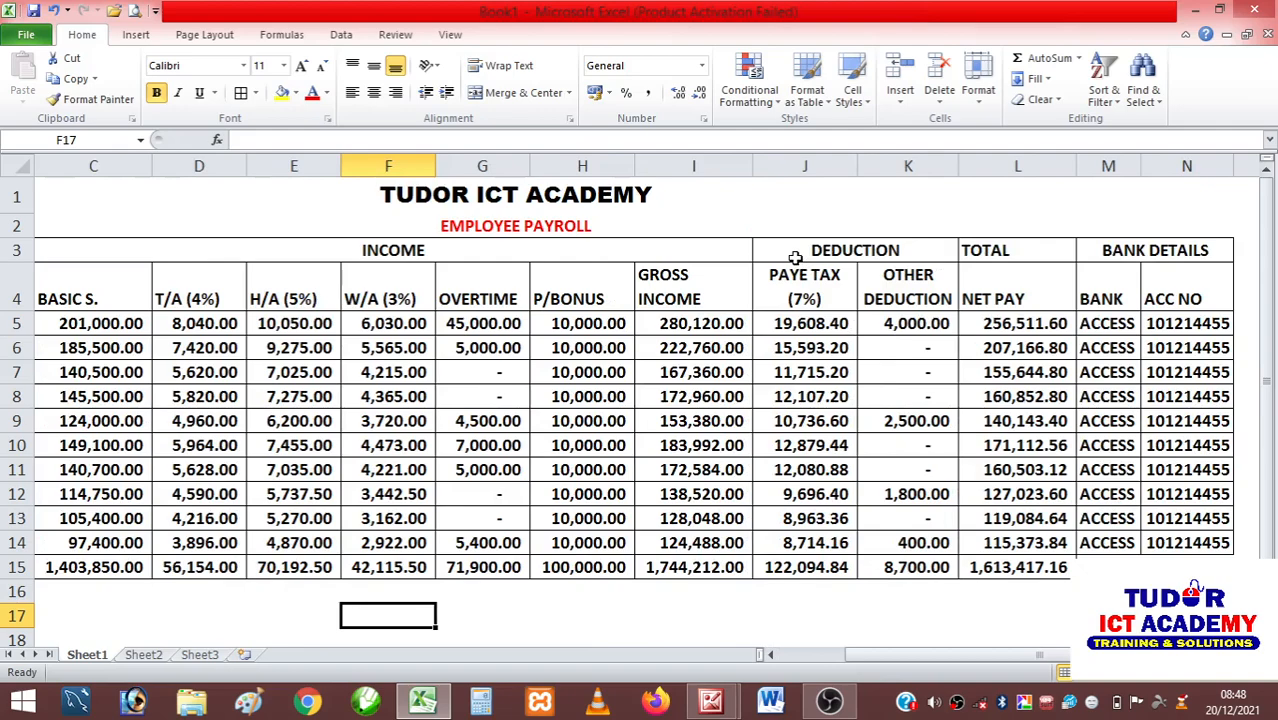
left_click_drag(900, 662, 831, 672)
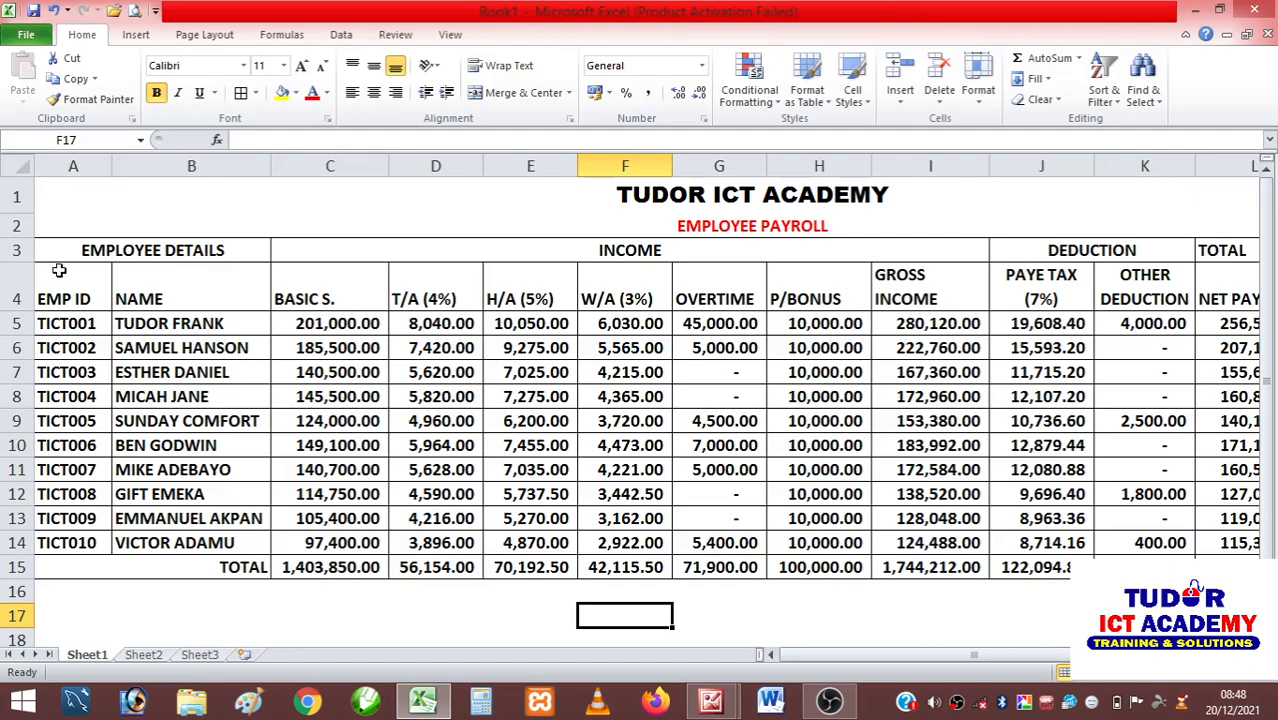
- Give the TUDOR ICT ACADEMY title row a light blue fill
left_click(530, 198)
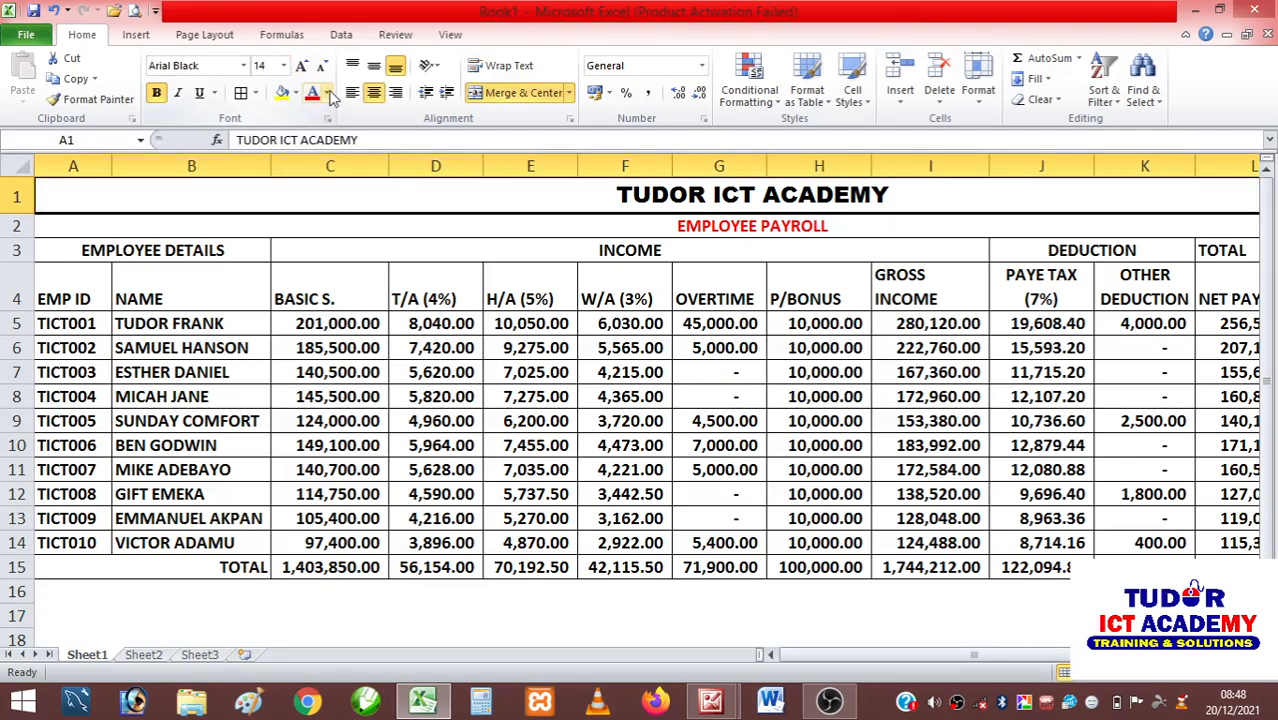
left_click(296, 93)
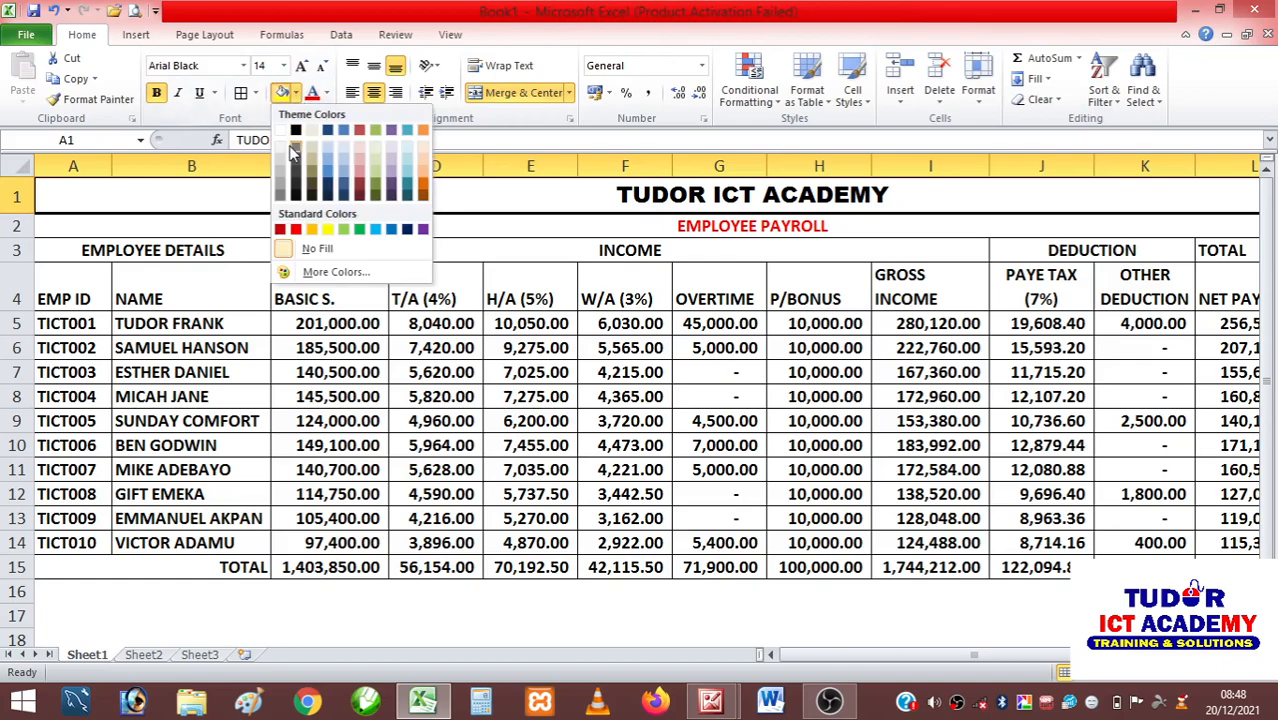
left_click(407, 149)
- Fill the EMPLOYEE PAYROLL subtitle row dark navy
left_click(98, 236)
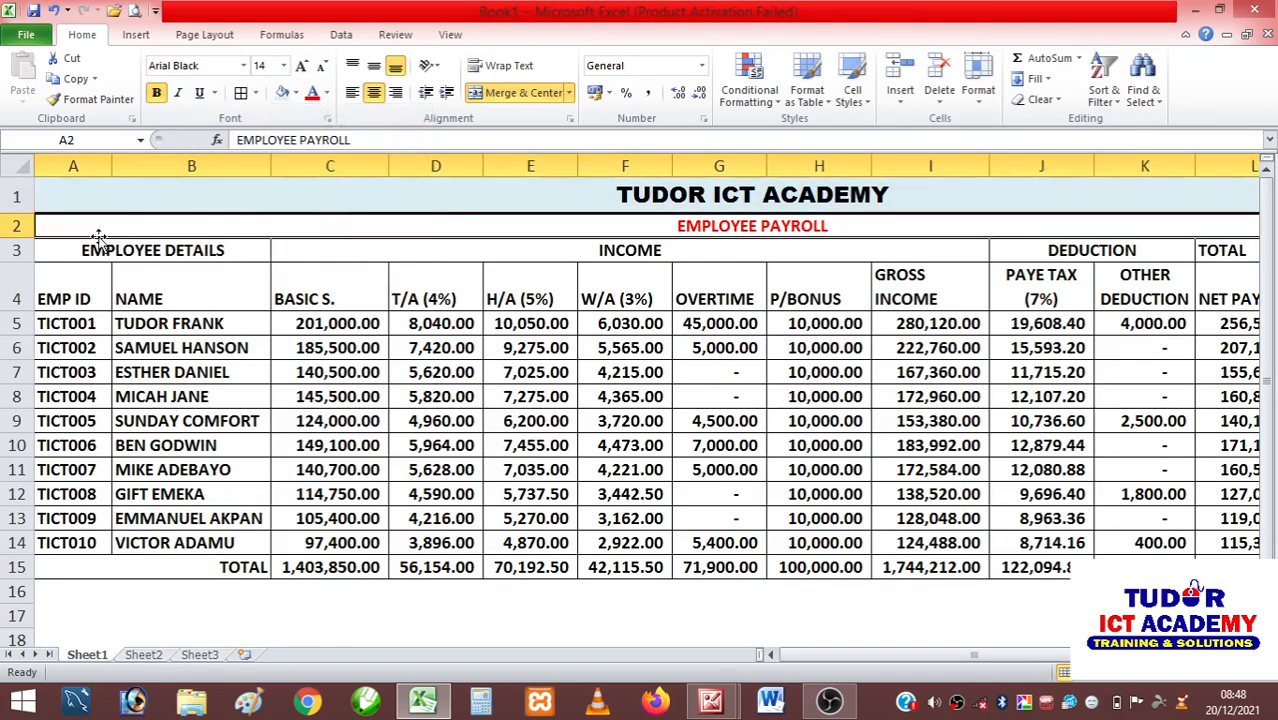
left_click(296, 92)
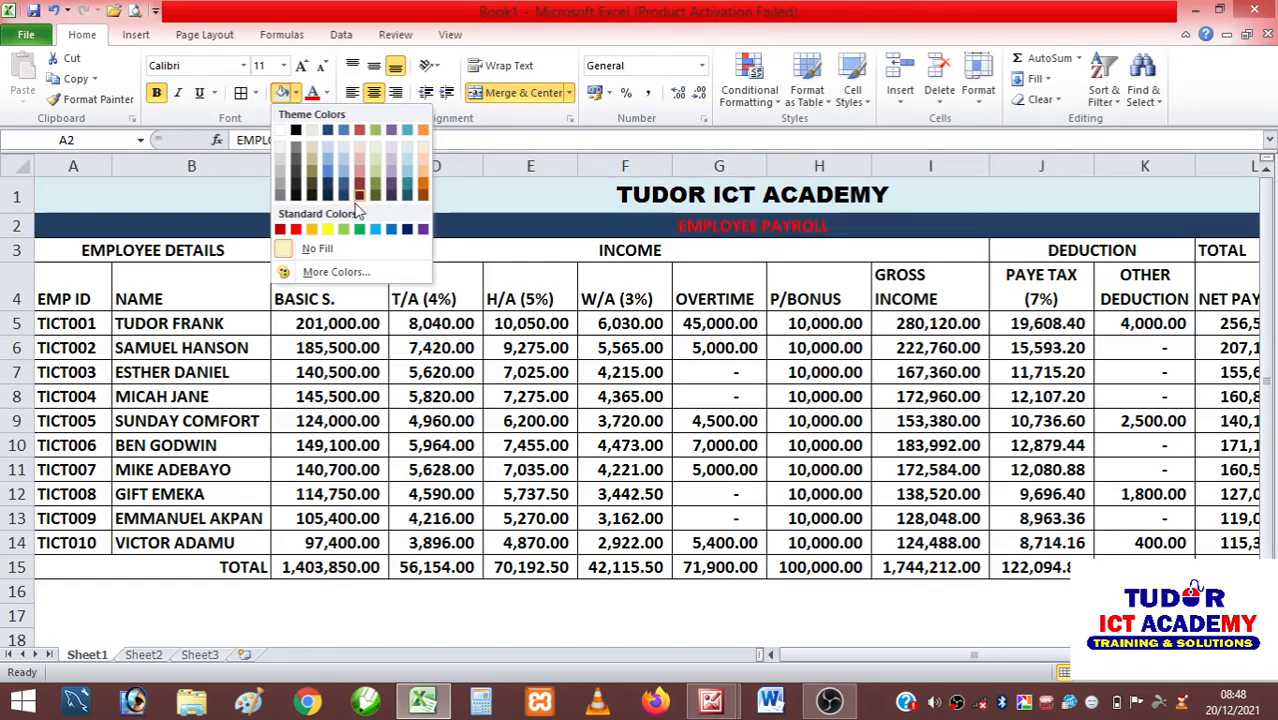
left_click(328, 194)
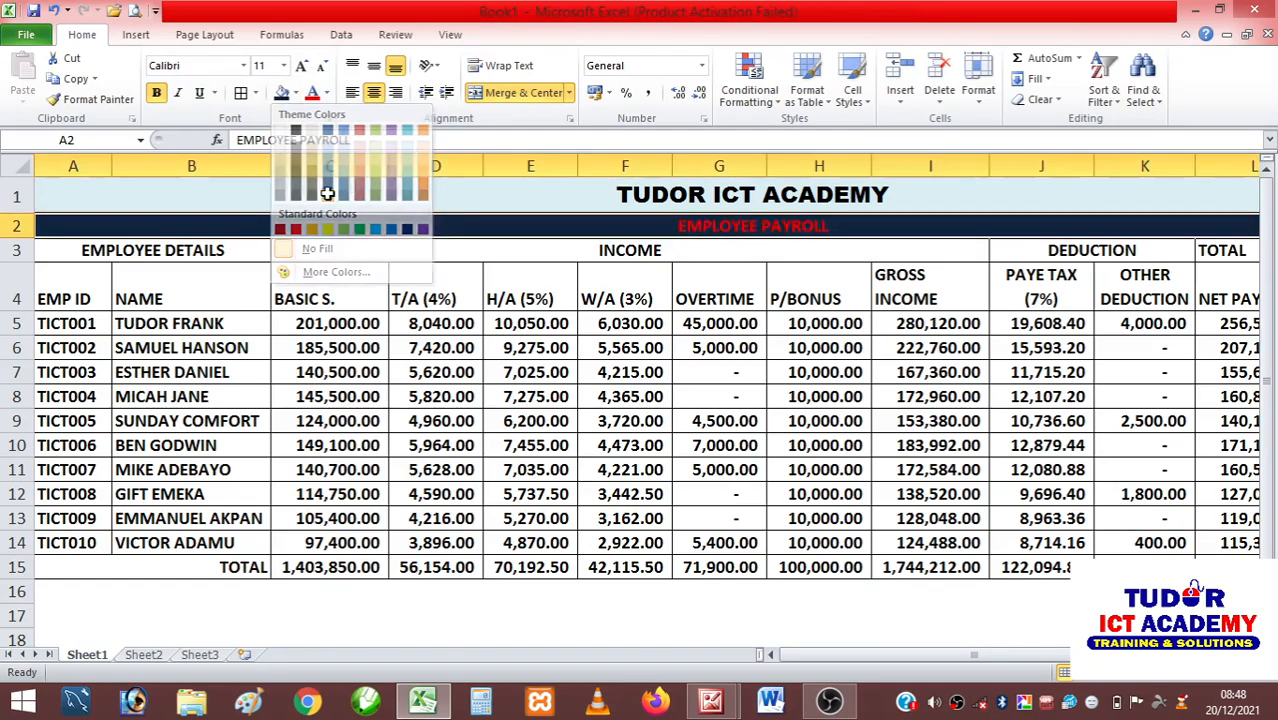
- Make the EMPLOYEE PAYROLL text white and one font size larger
left_click(329, 93)
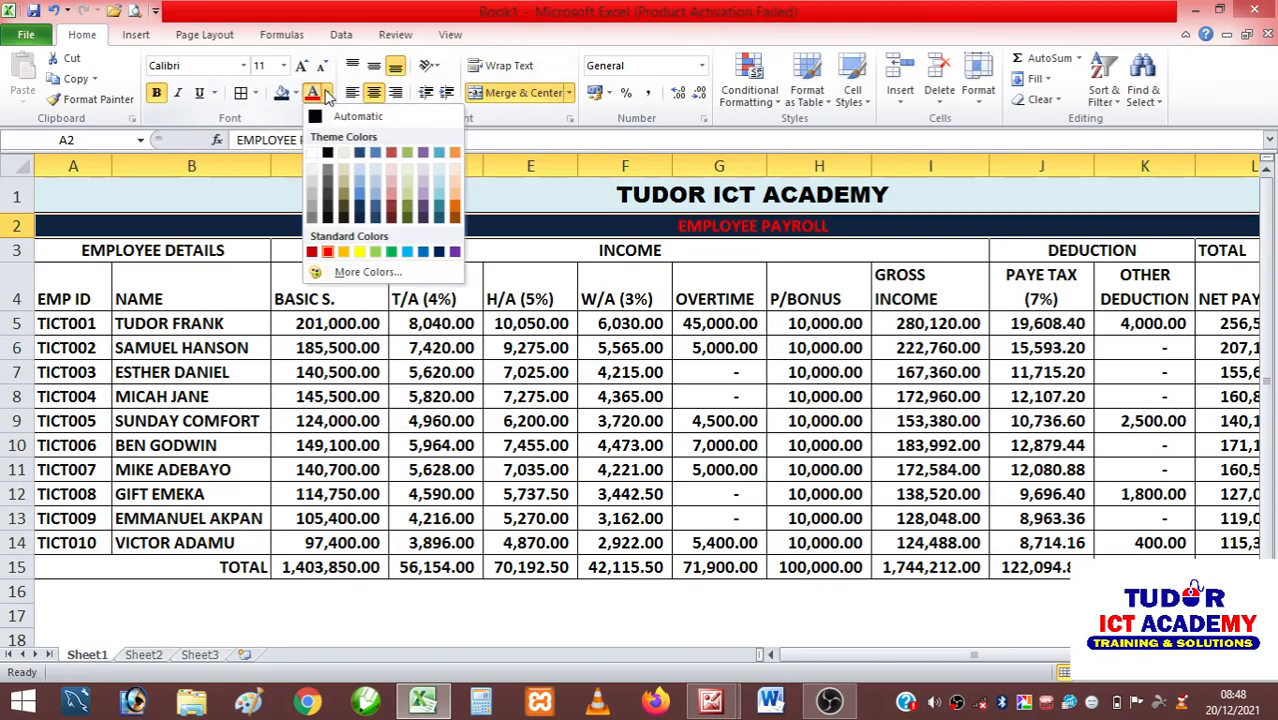
left_click(313, 153)
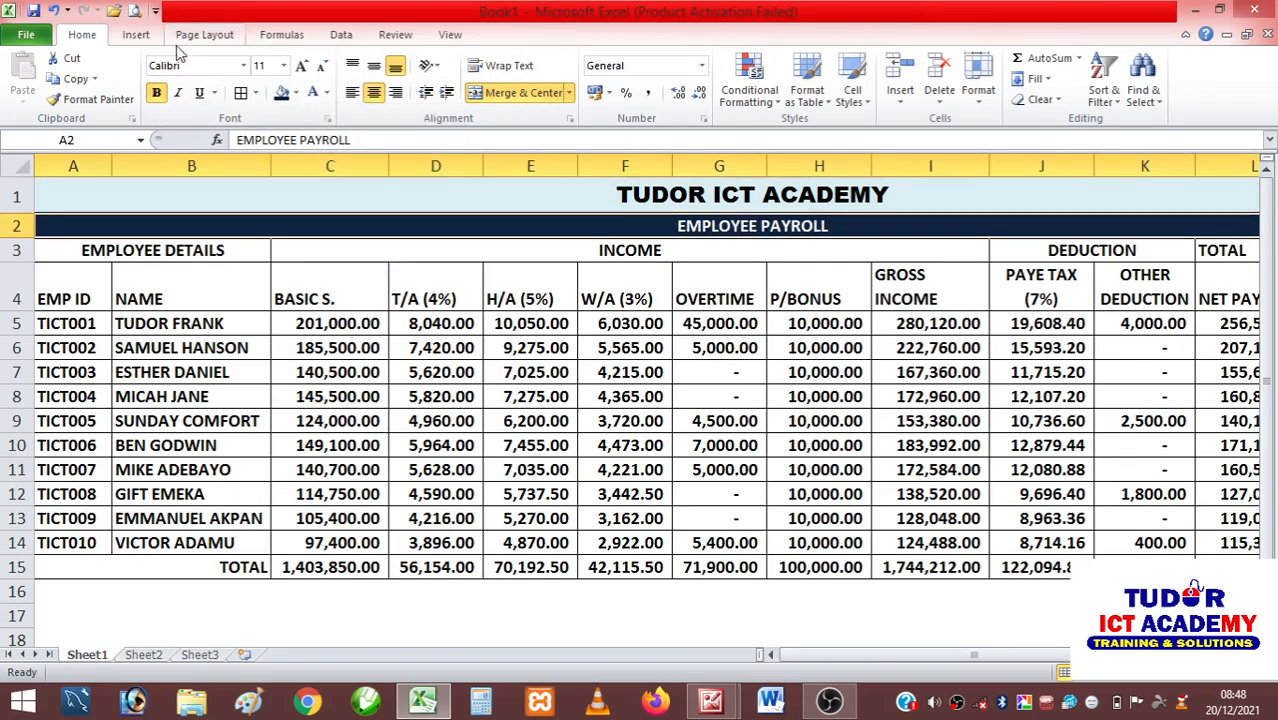
left_click(302, 66)
- Enlarge the TUDOR ICT ACADEMY title to size 16
left_click(507, 298)
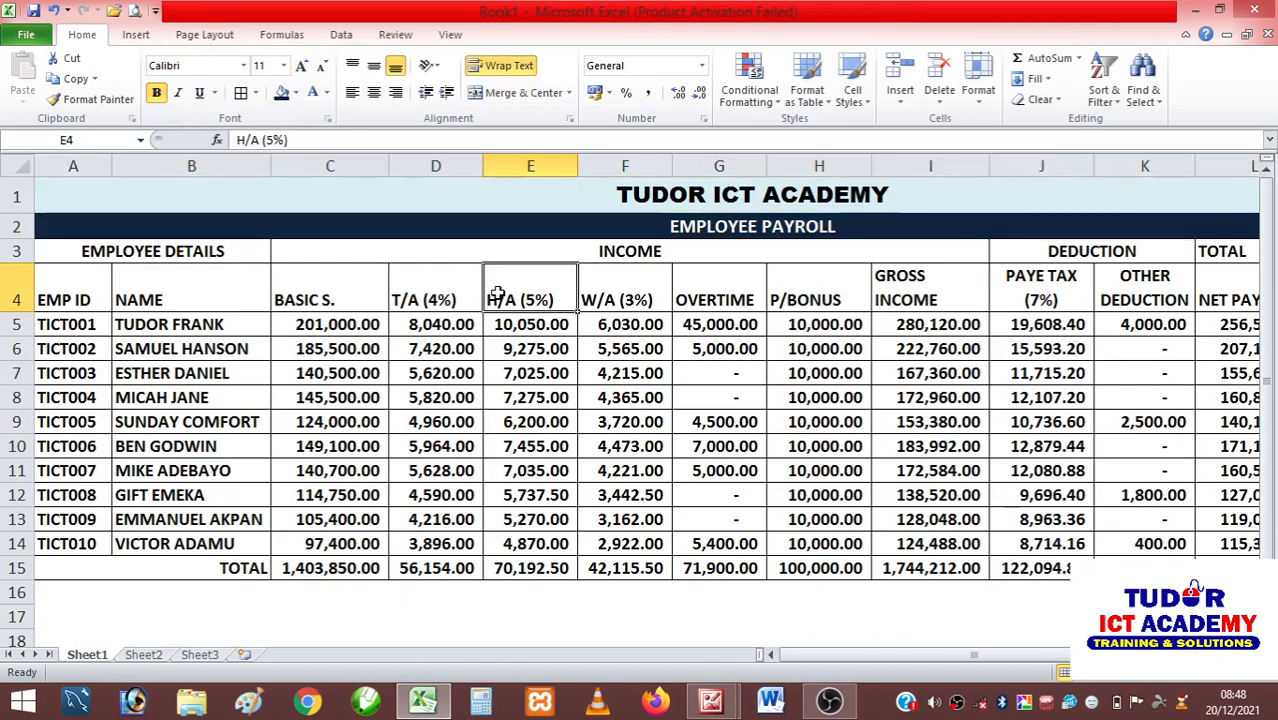
left_click(536, 198)
left_click(302, 66)
- Fill the row 4 column headers, EMP ID through ACC NO, light aqua
left_click(403, 376)
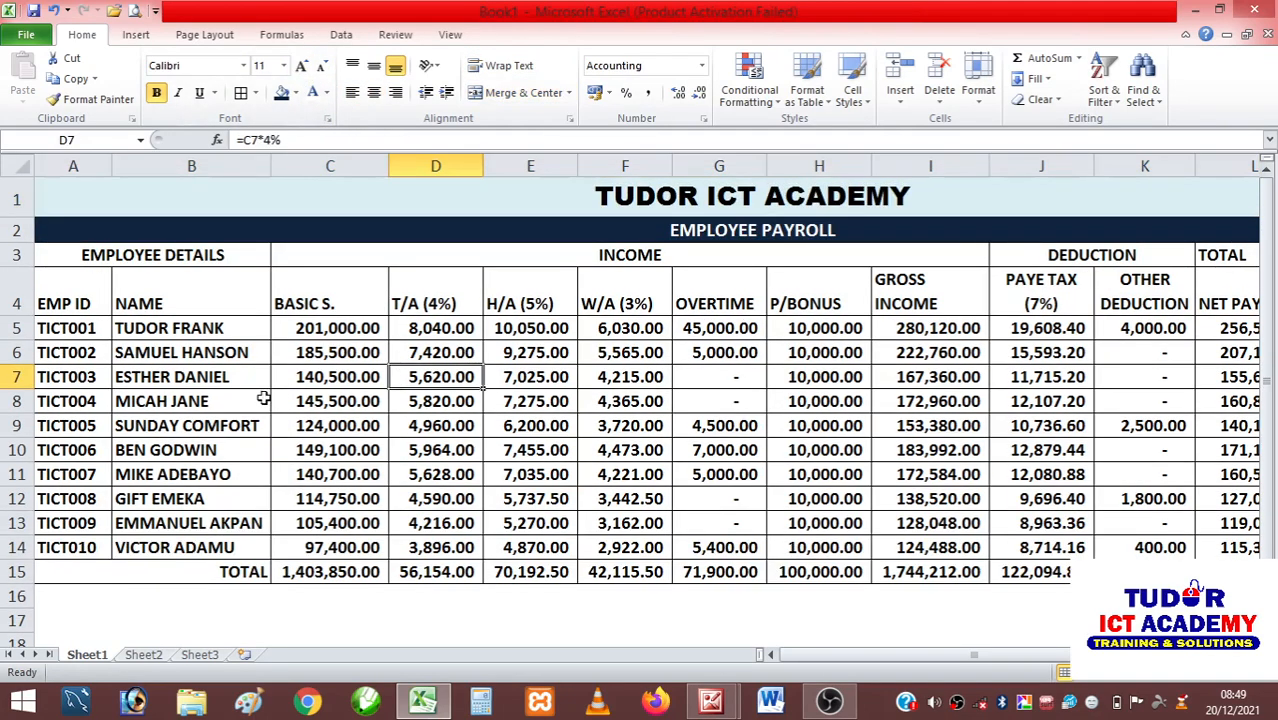
left_click(38, 257)
left_click(180, 350)
left_click(62, 298)
left_click_drag(62, 298, 236, 547)
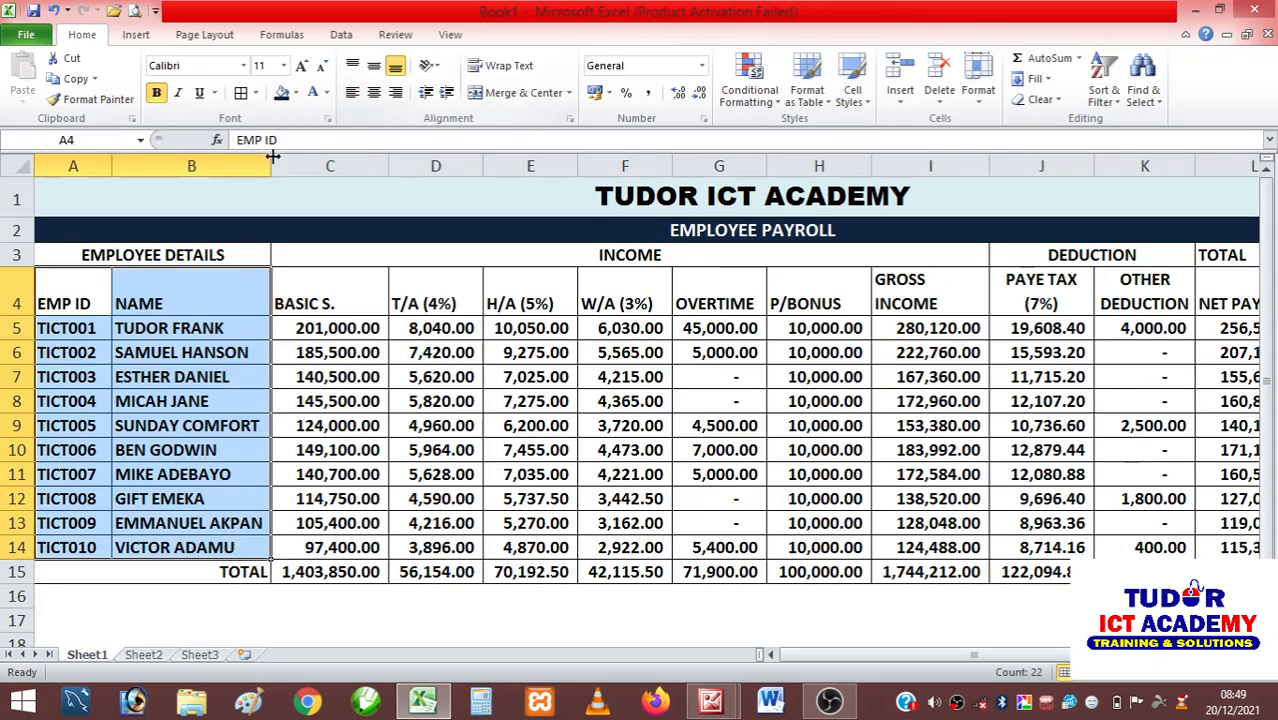
left_click(231, 378)
left_click_drag(45, 300, 1056, 292)
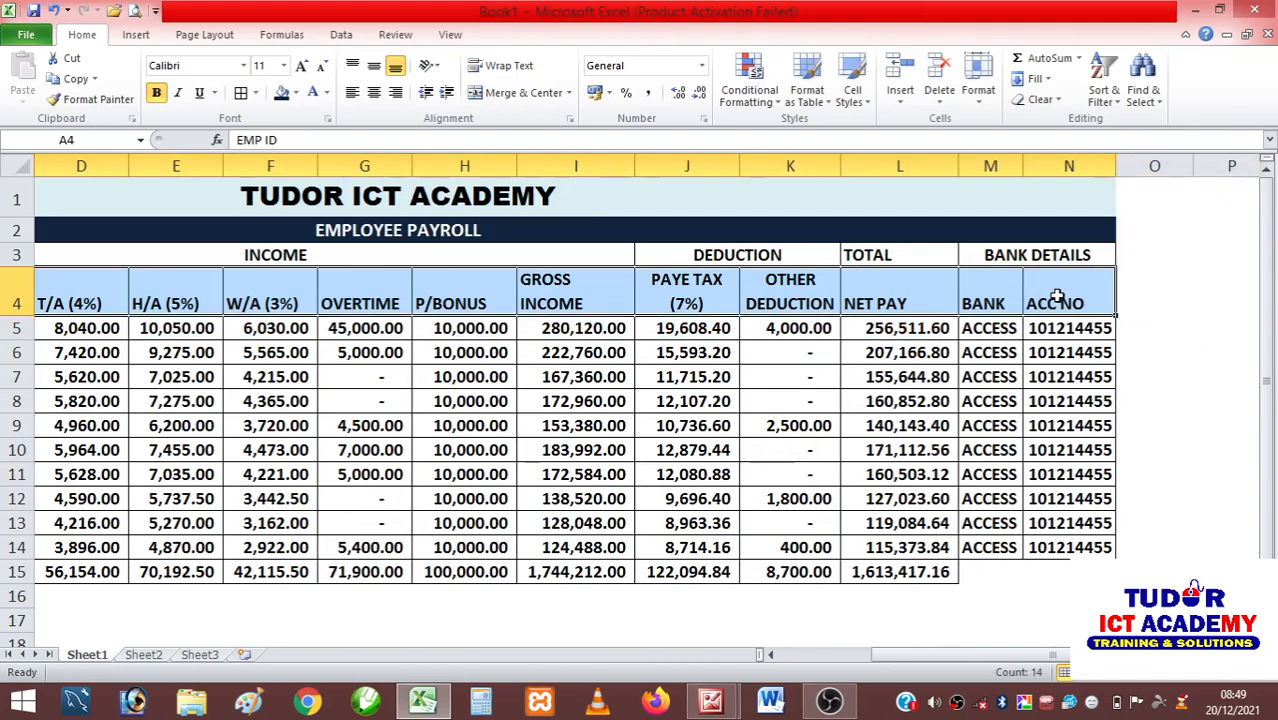
left_click(296, 93)
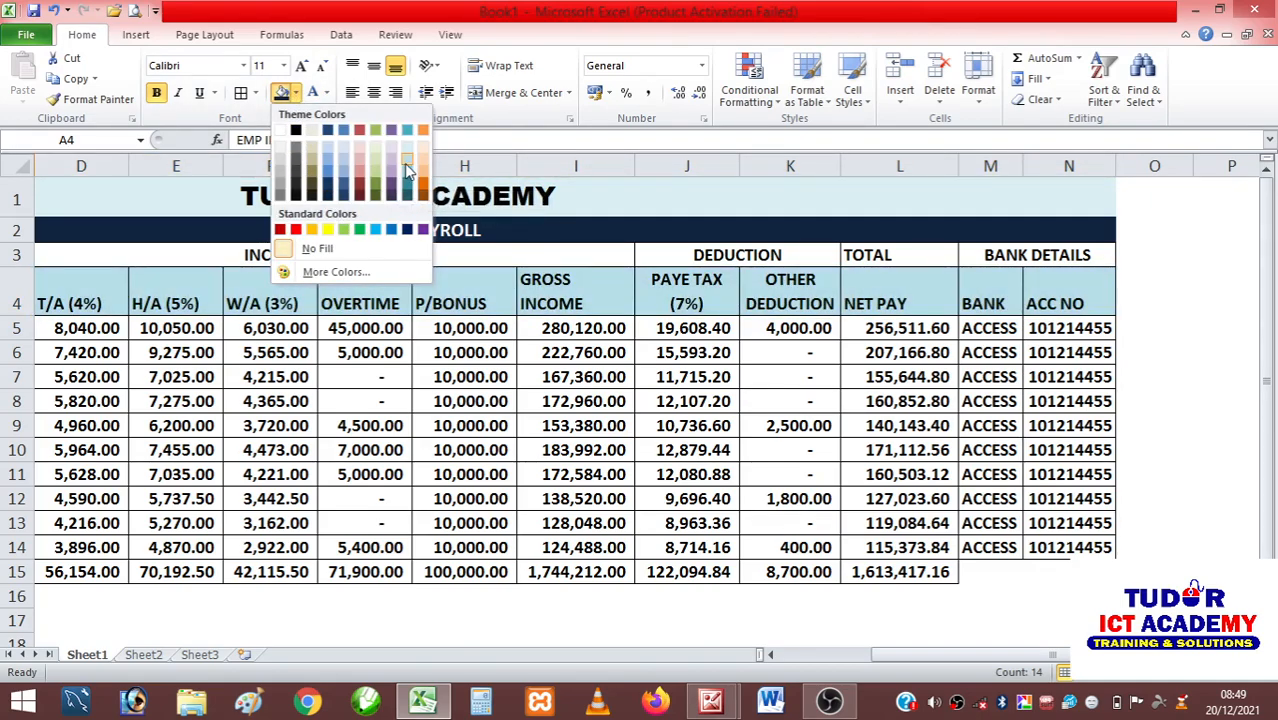
left_click(406, 170)
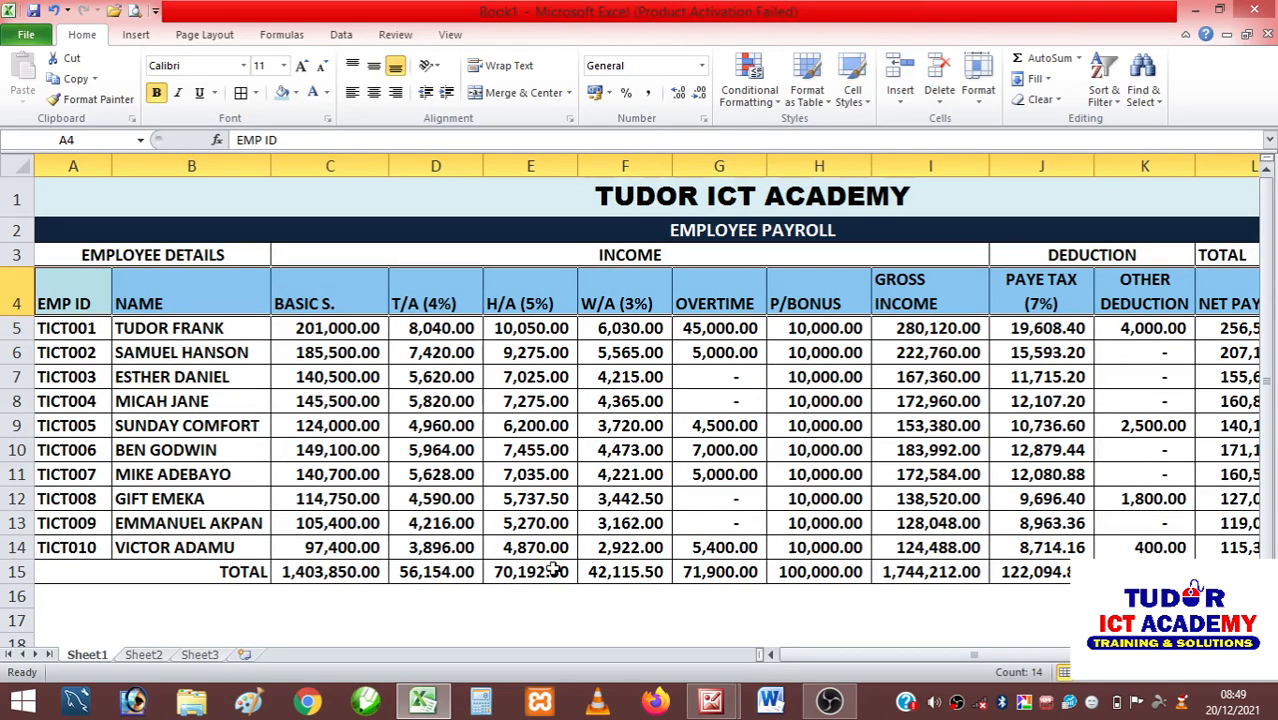
left_click(546, 618)
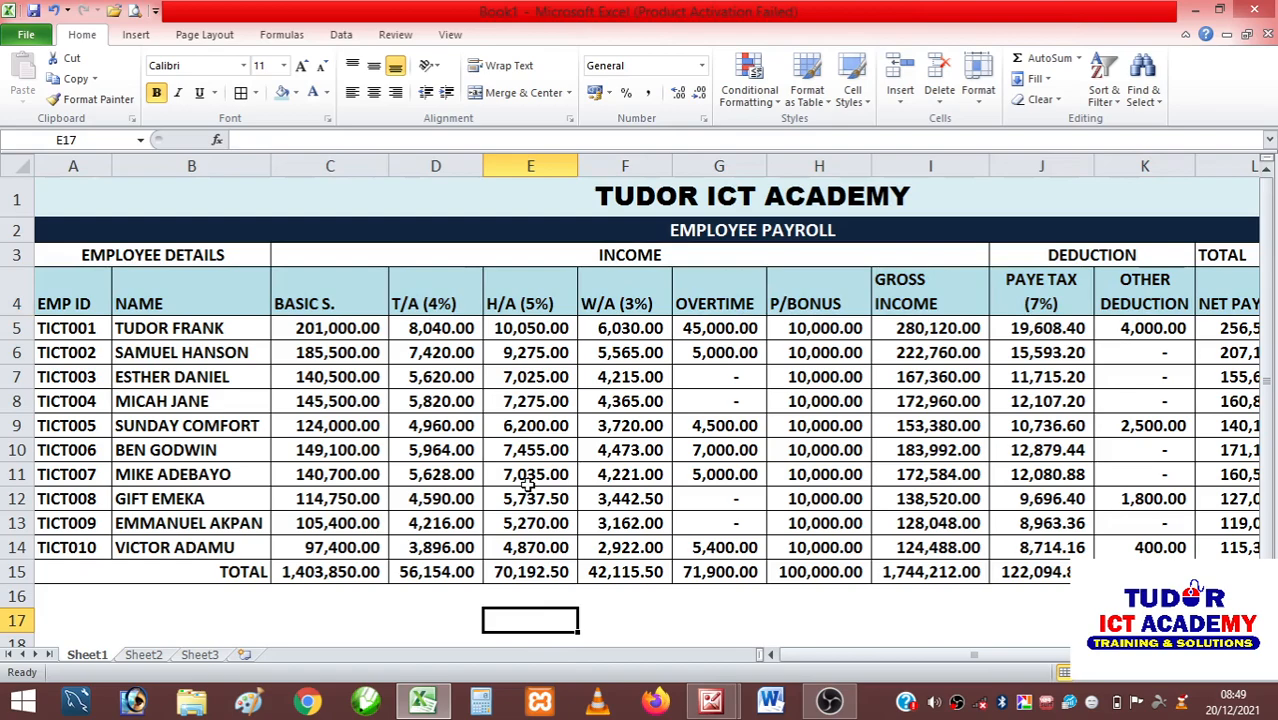
- Fill the Gross Income values in I5:I14 green
left_click_drag(918, 330, 918, 546)
left_click(296, 96)
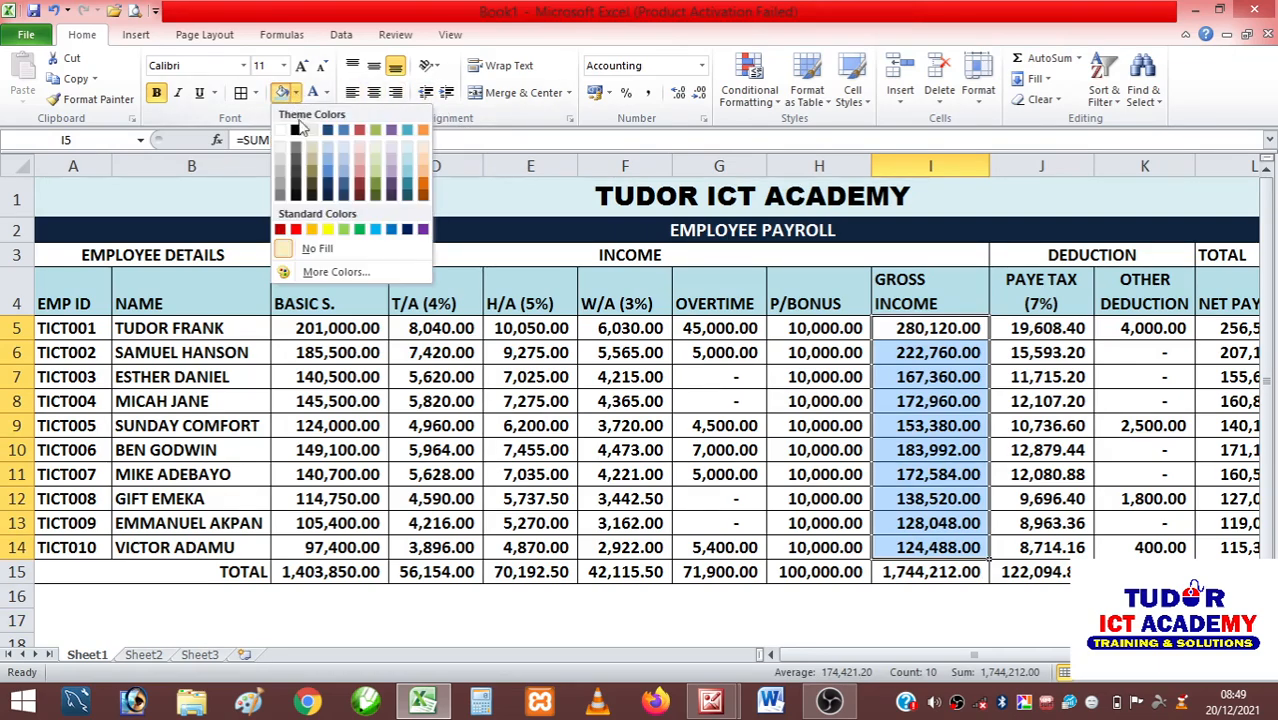
left_click(359, 233)
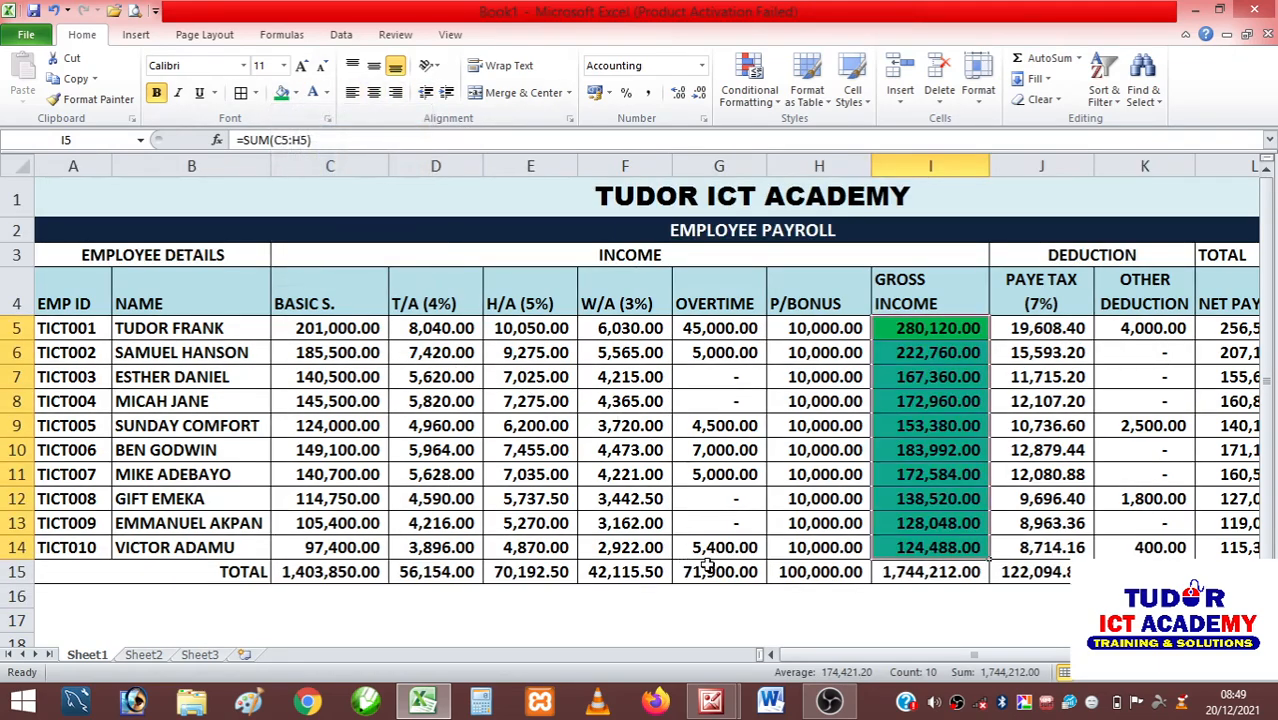
left_click_drag(918, 656, 1030, 658)
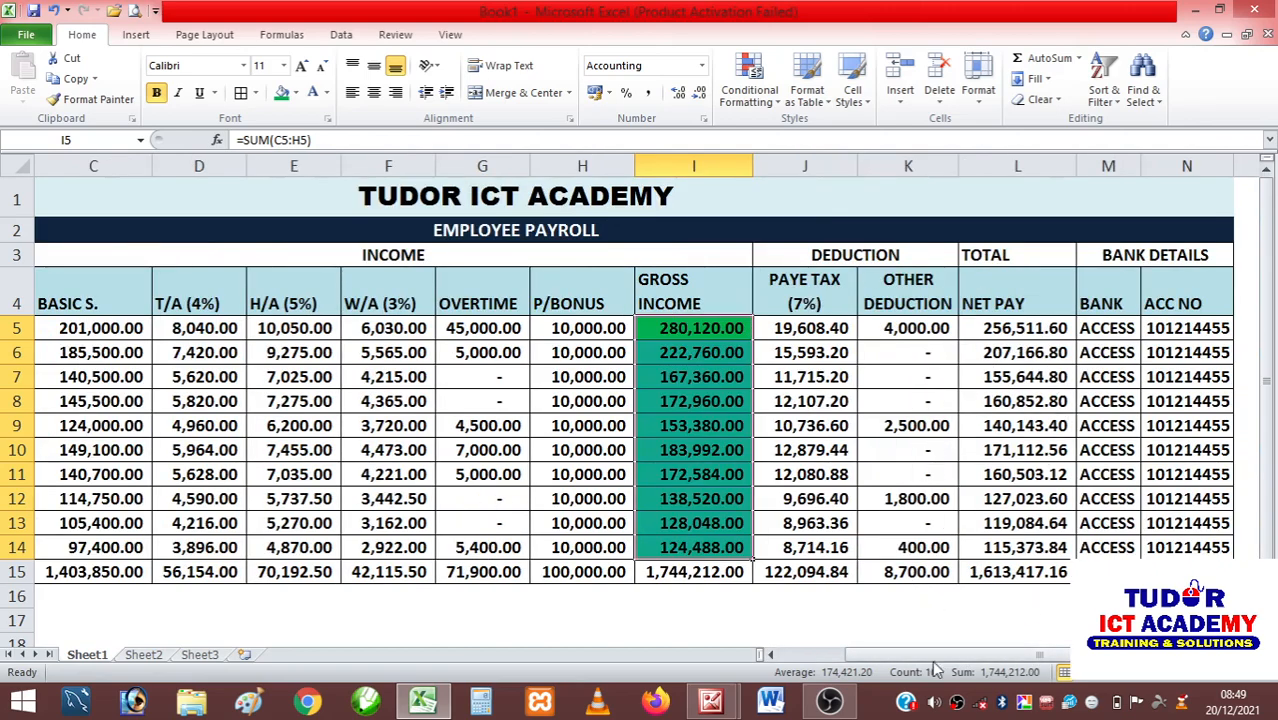
- Shade the PAYE TAX and OTHER DEDUCTION values light orange
left_click_drag(808, 336, 917, 548)
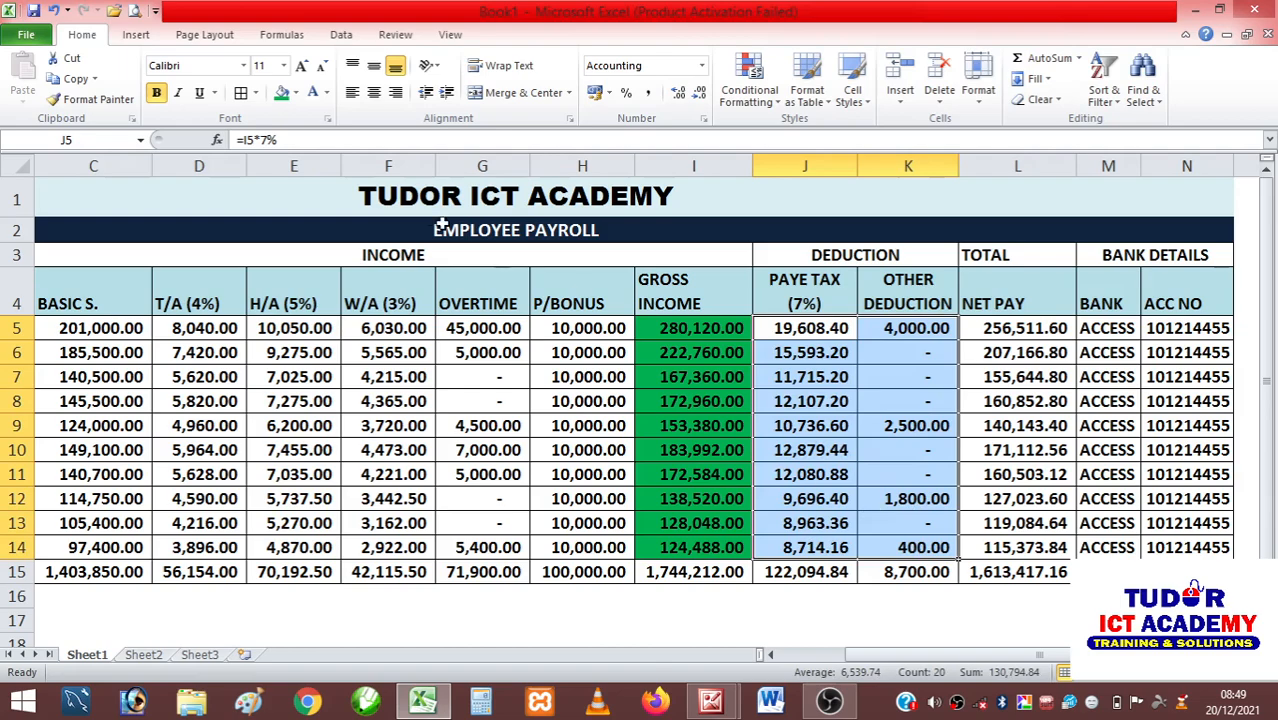
left_click(295, 93)
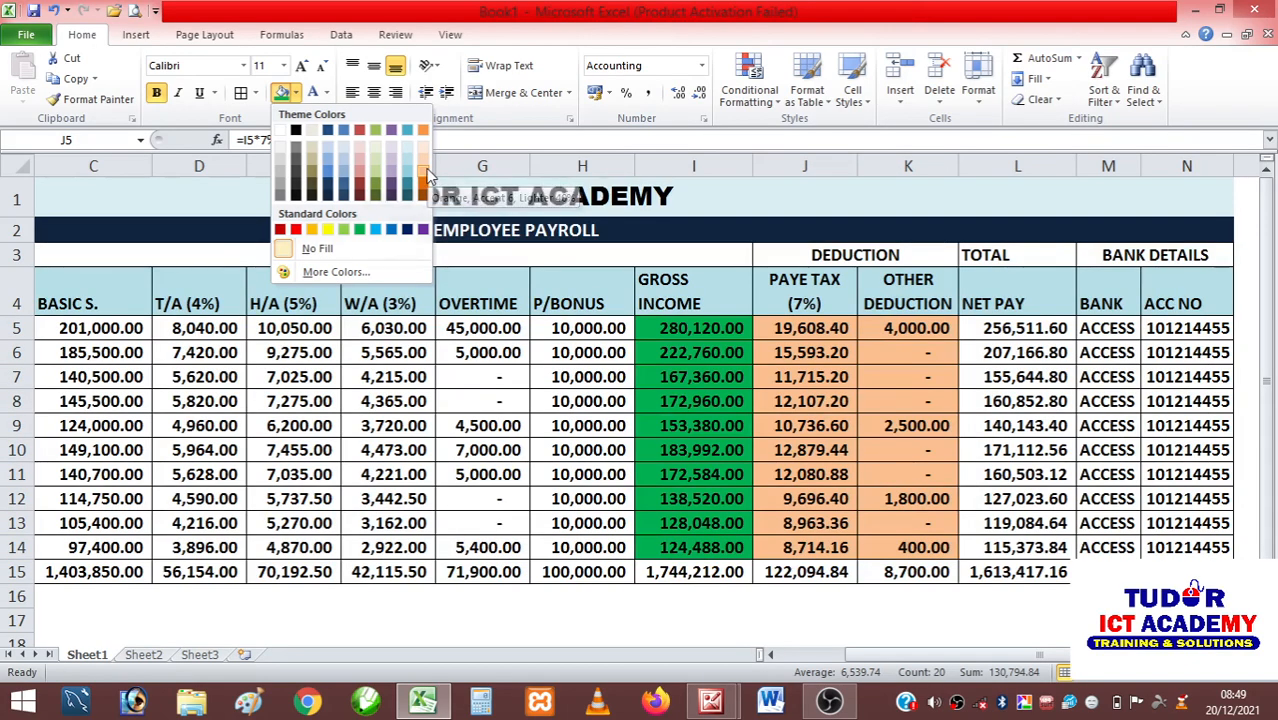
left_click(427, 176)
left_click(1035, 615)
- Fill the NET PAY values L5:L14 light green
left_click_drag(1020, 328, 1022, 545)
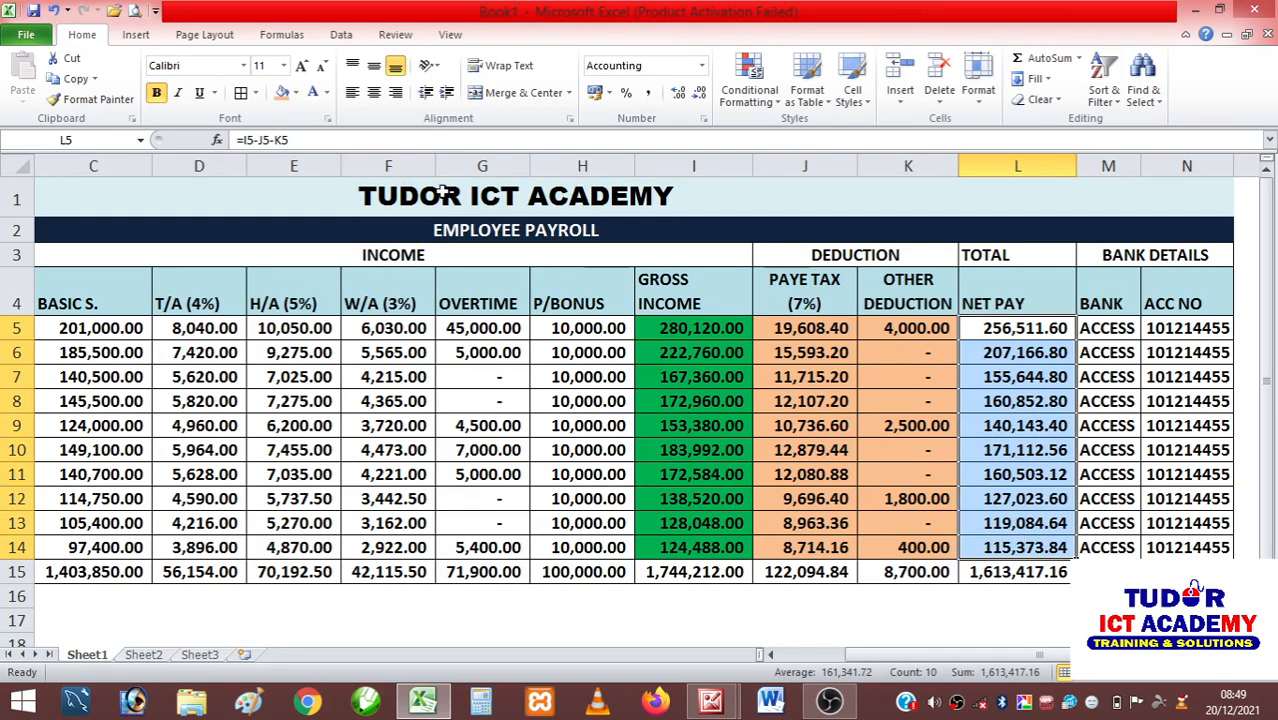
left_click(296, 92)
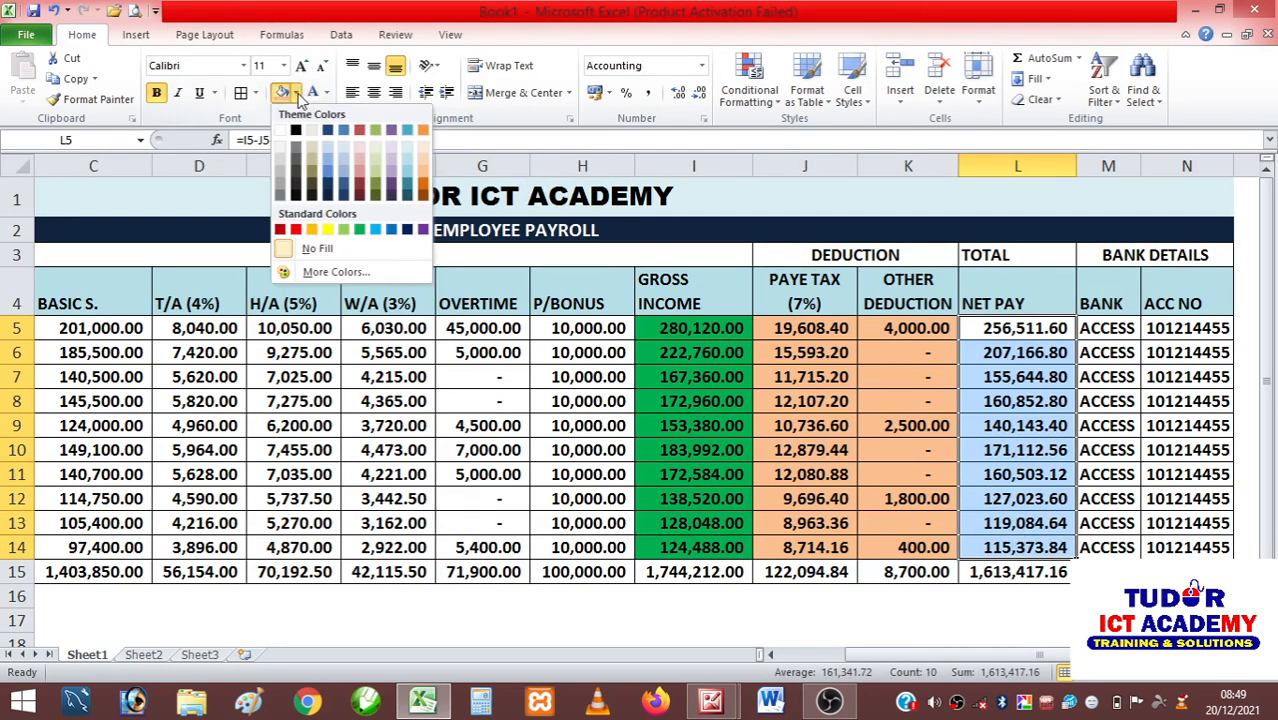
left_click(344, 229)
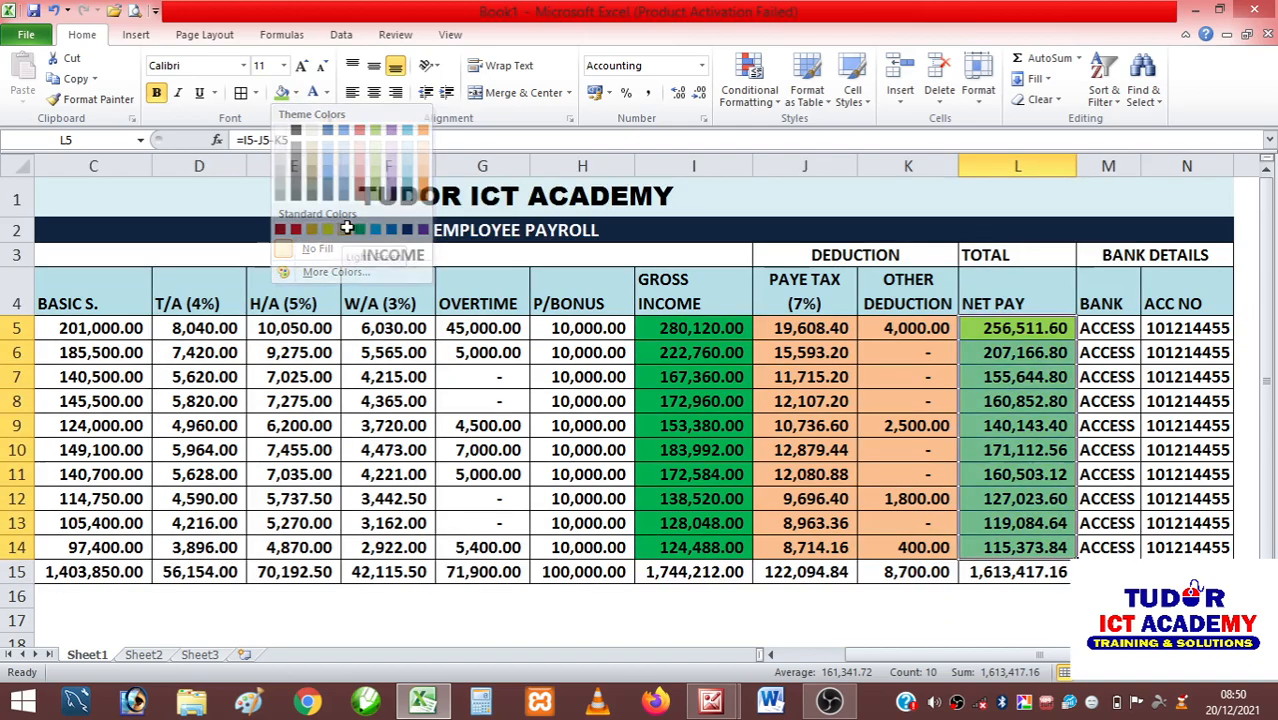
left_click(918, 622)
left_click_drag(1056, 572, 76, 572)
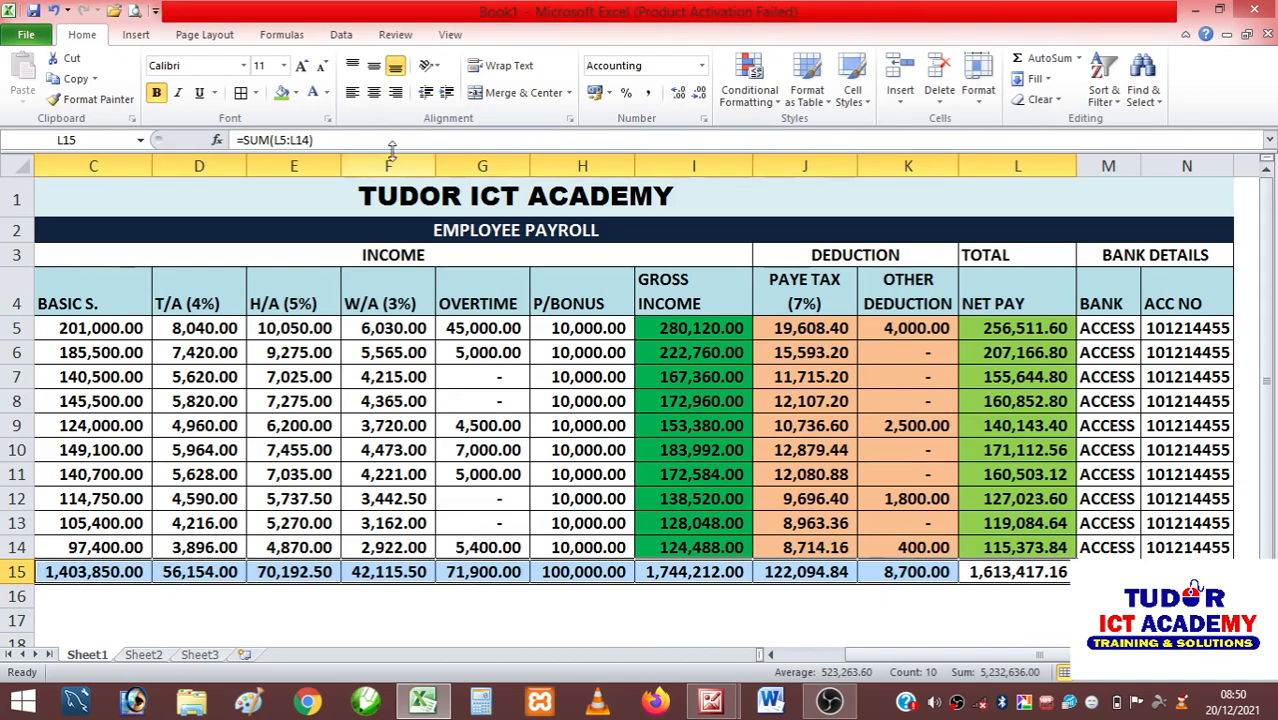
- Shade the TOTAL row figures in C15:L15 with a light blue theme fill
left_click(296, 93)
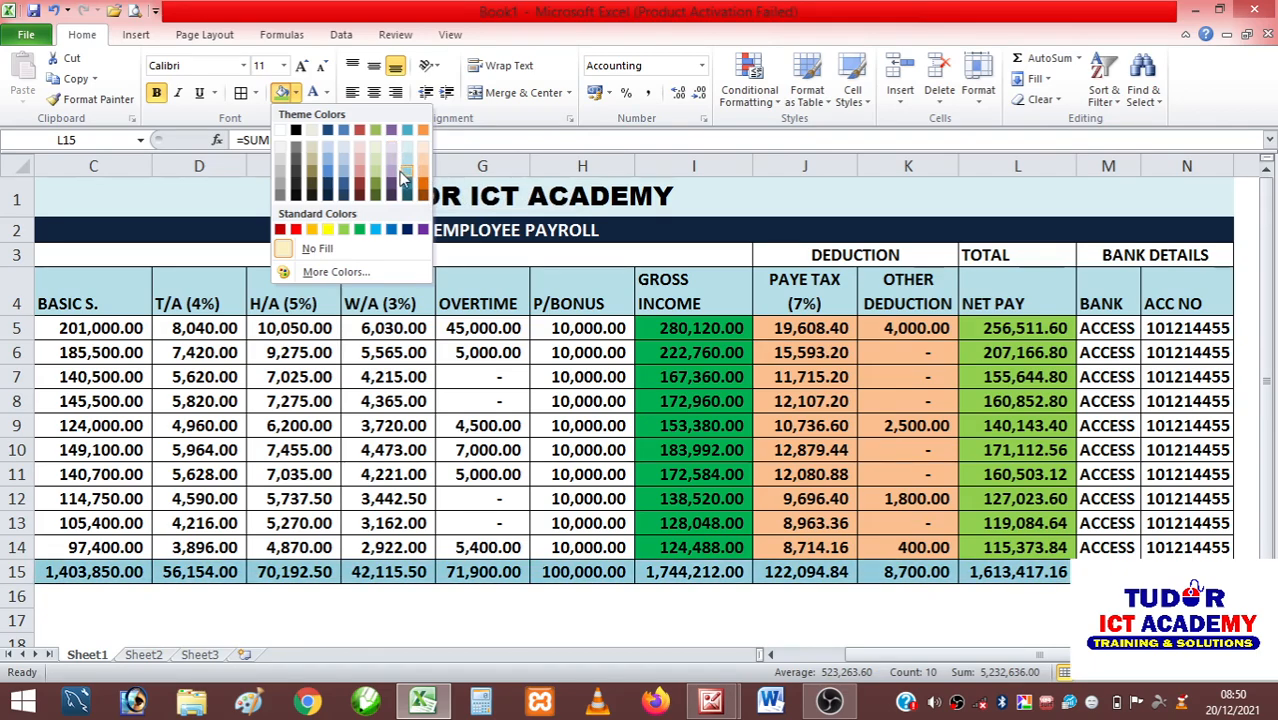
left_click(342, 175)
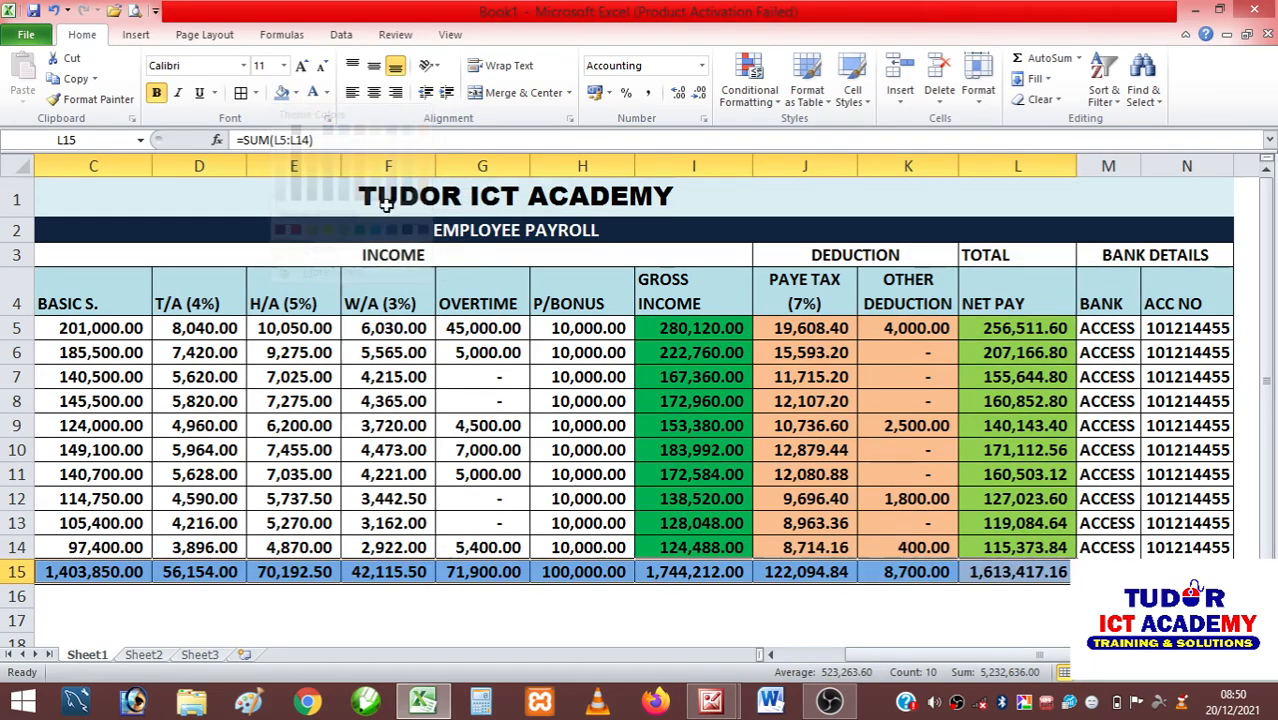
left_click(770, 618)
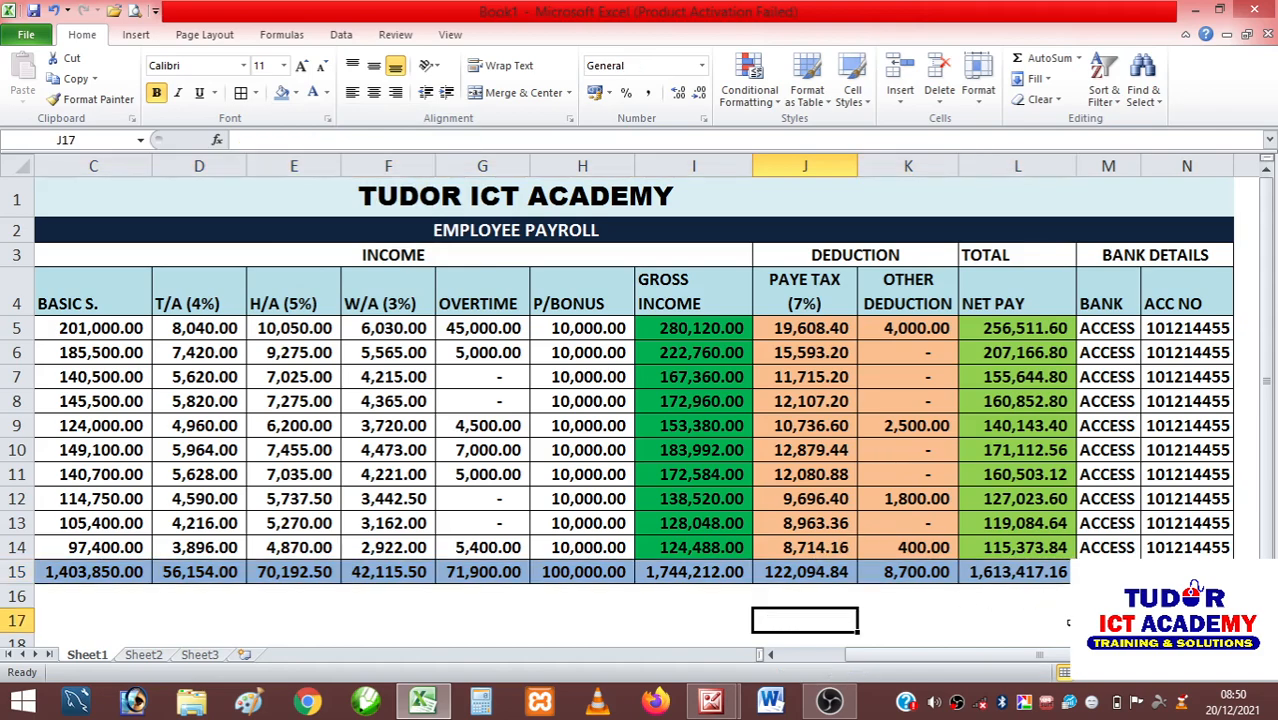
left_click_drag(965, 659, 933, 654)
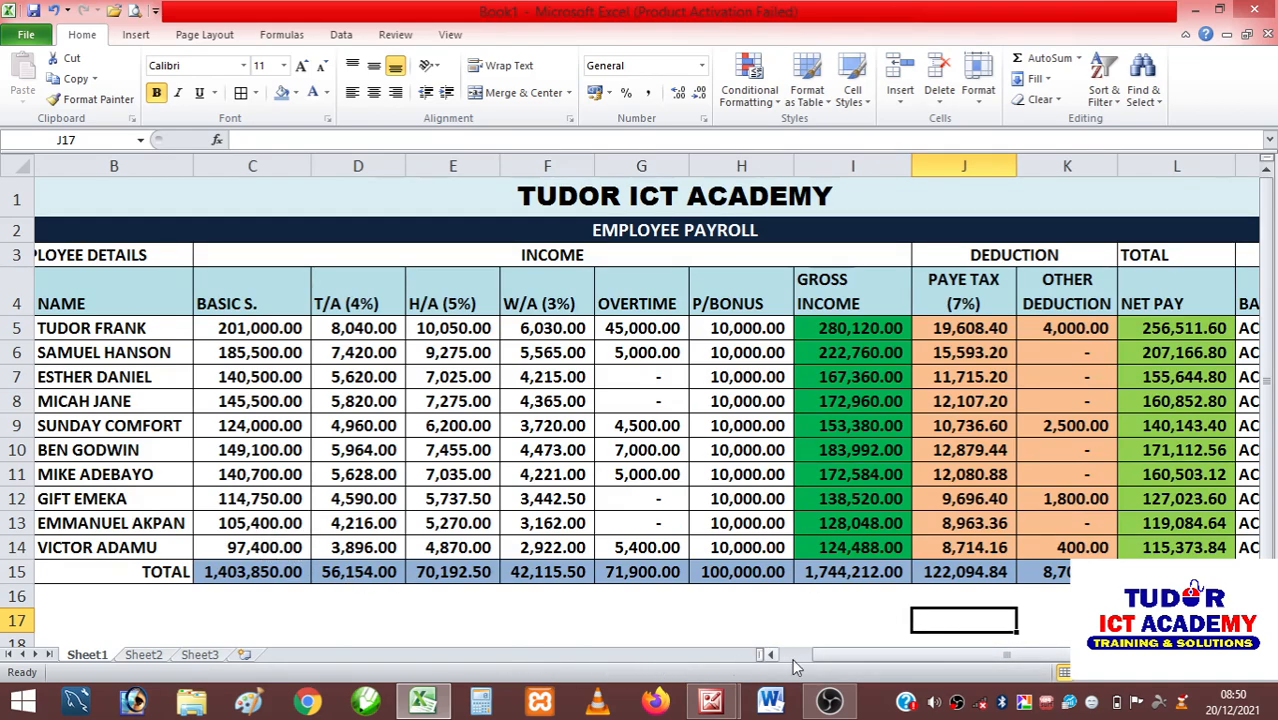
left_click_drag(844, 656, 680, 666)
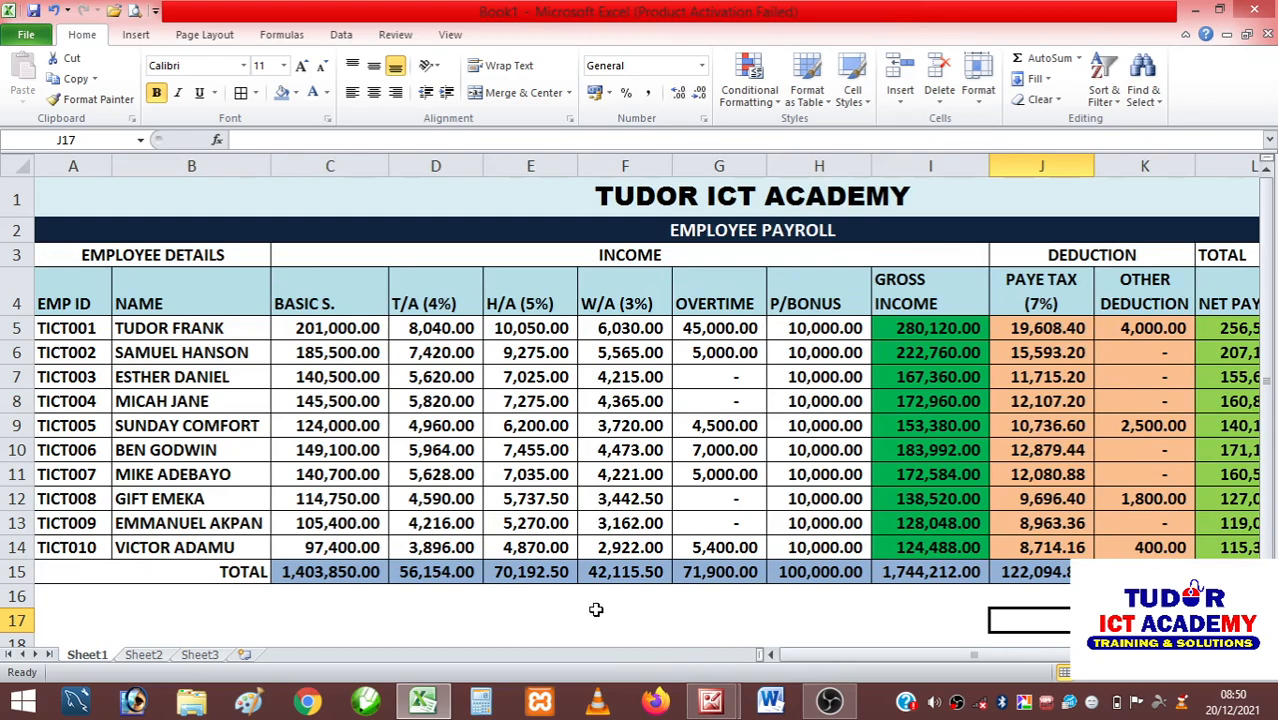
left_click_drag(833, 660, 890, 658)
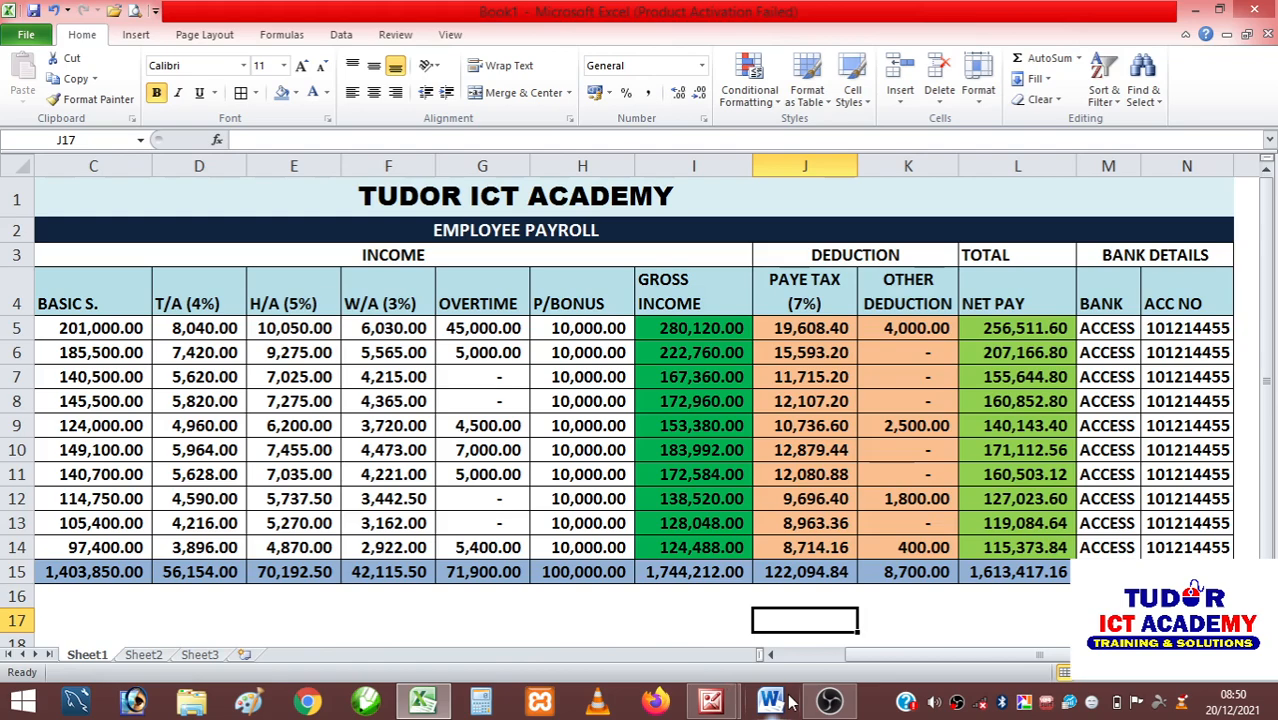
left_click(829, 700)
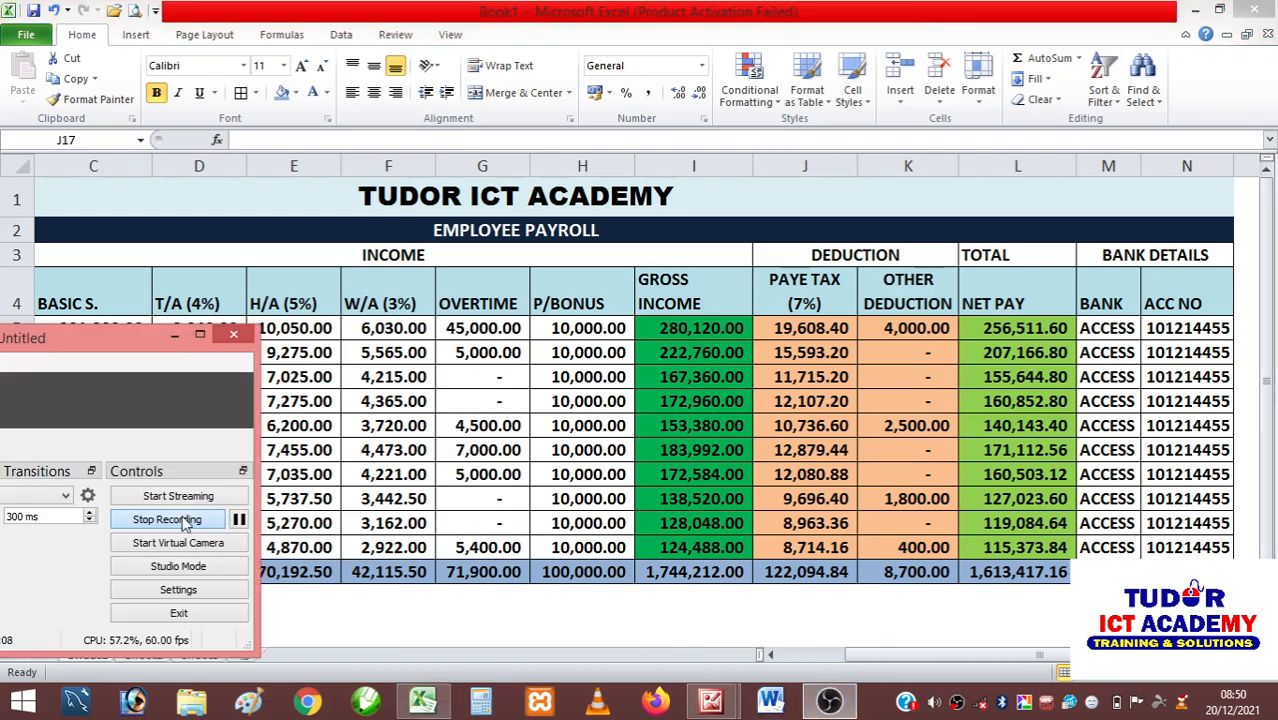
left_click(497, 612)
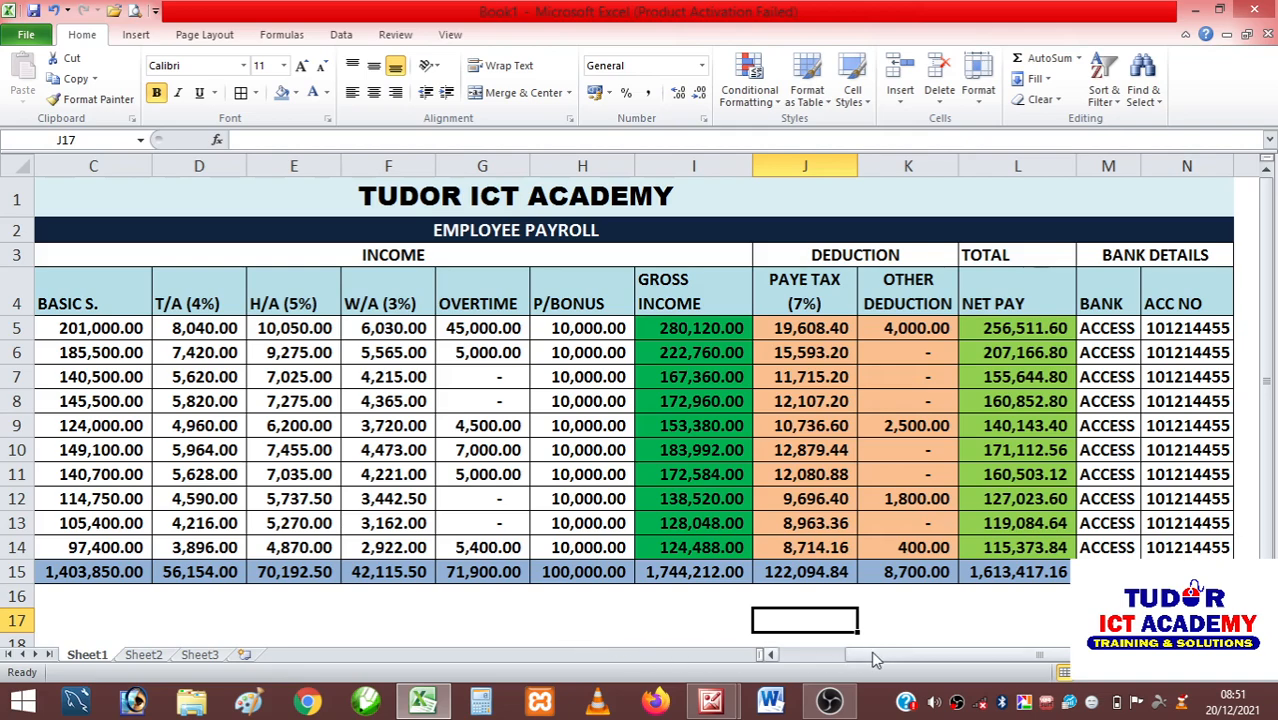
left_click_drag(880, 660, 834, 653)
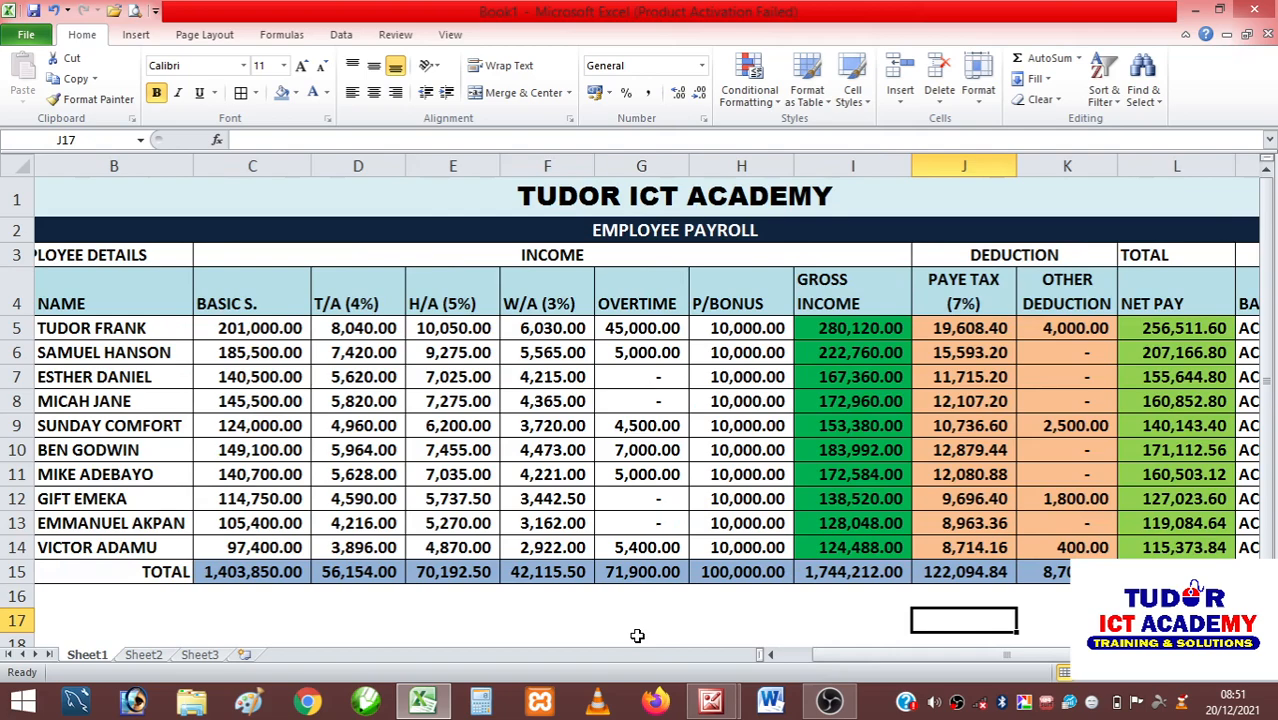